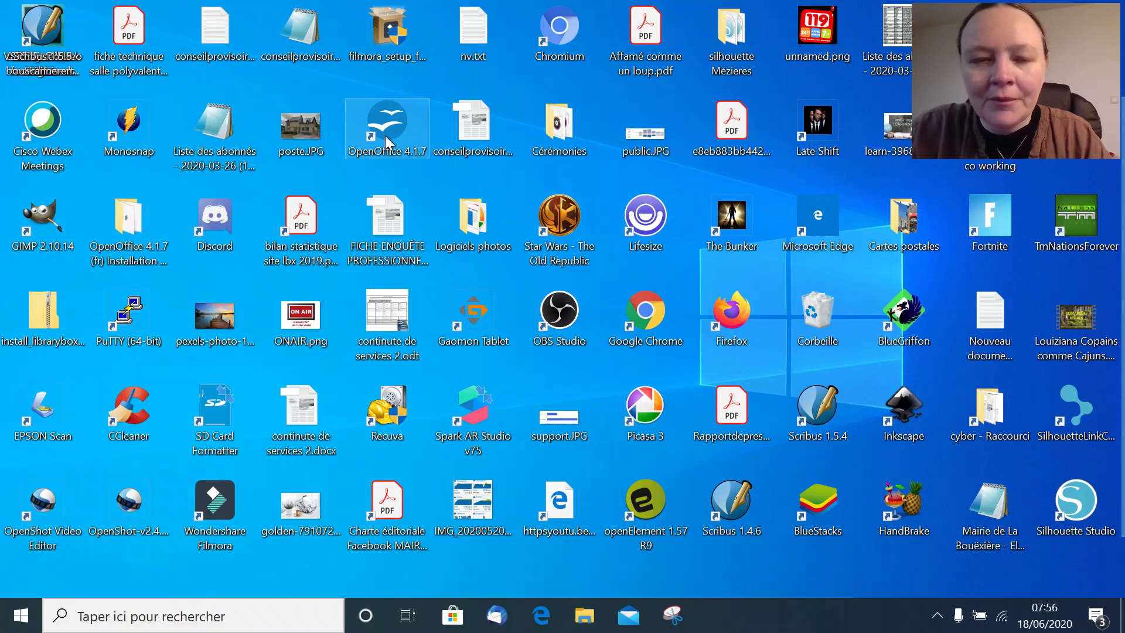
- Launch OpenOffice 4.1.7 from the desktop and create a new text document
mouse_move(336, 87)
mouse_down()
mouse_move(384, 183)
mouse_move(445, 177)
mouse_move(436, 171)
mouse_up()
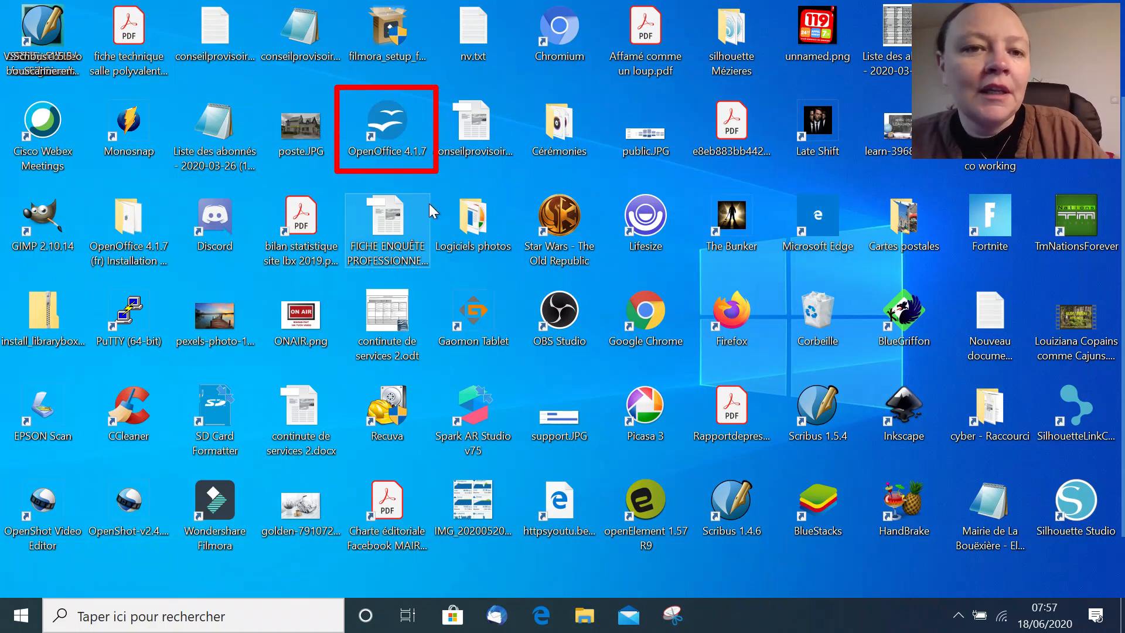
double_click(389, 126)
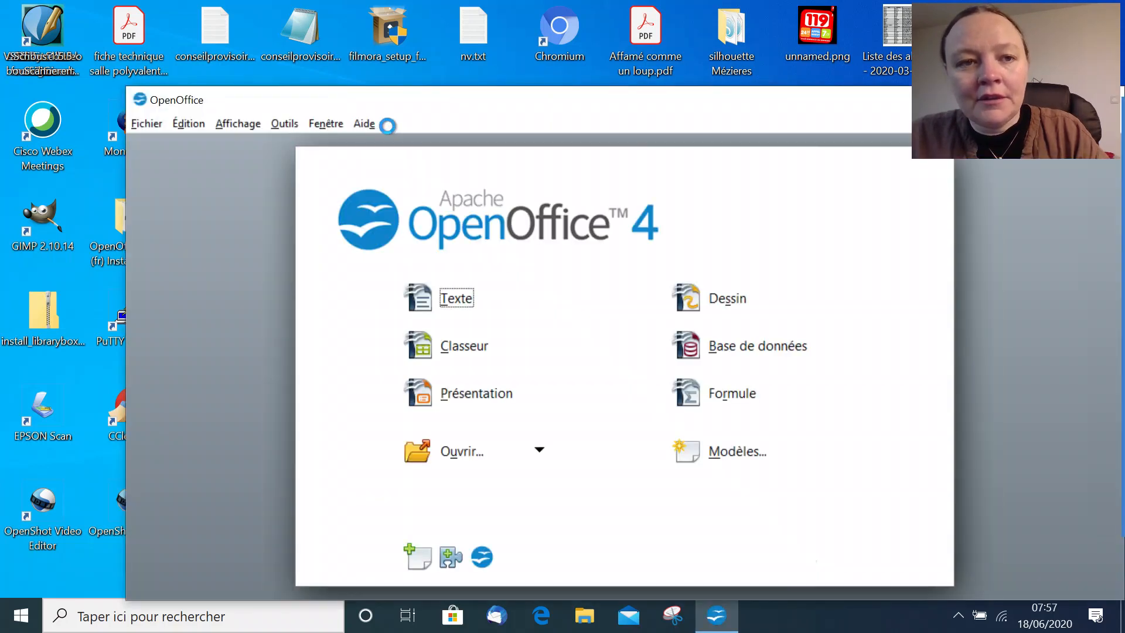
click(455, 295)
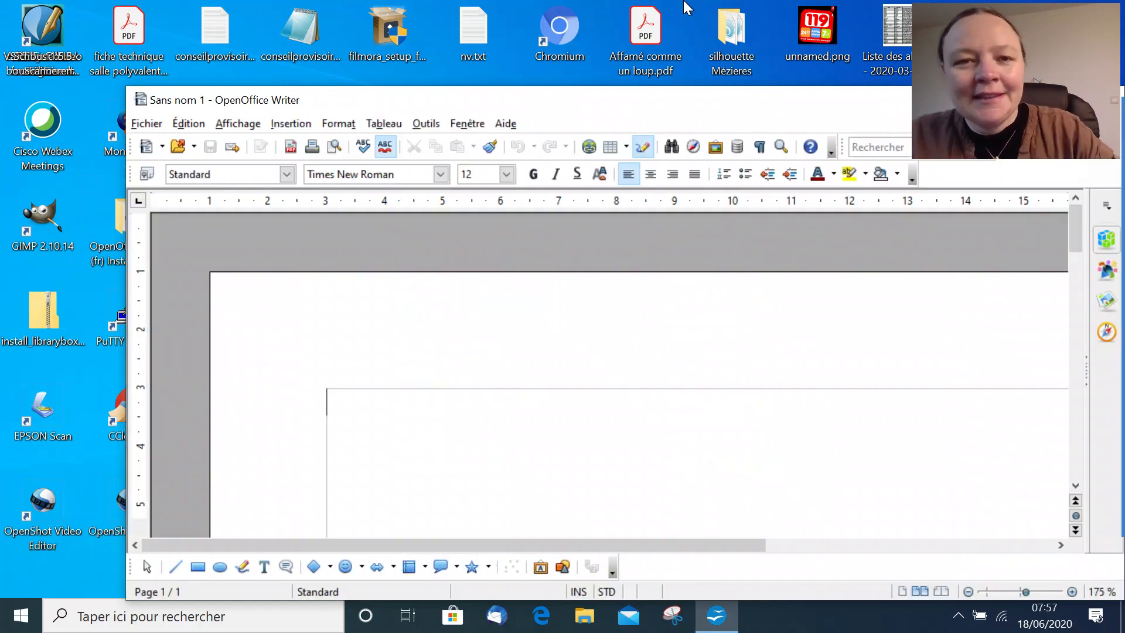
- Move the Writer window to the upper-left corner of the desktop, then make it narrower and taller to clear the webcam area
drag(644, 111, 523, 23)
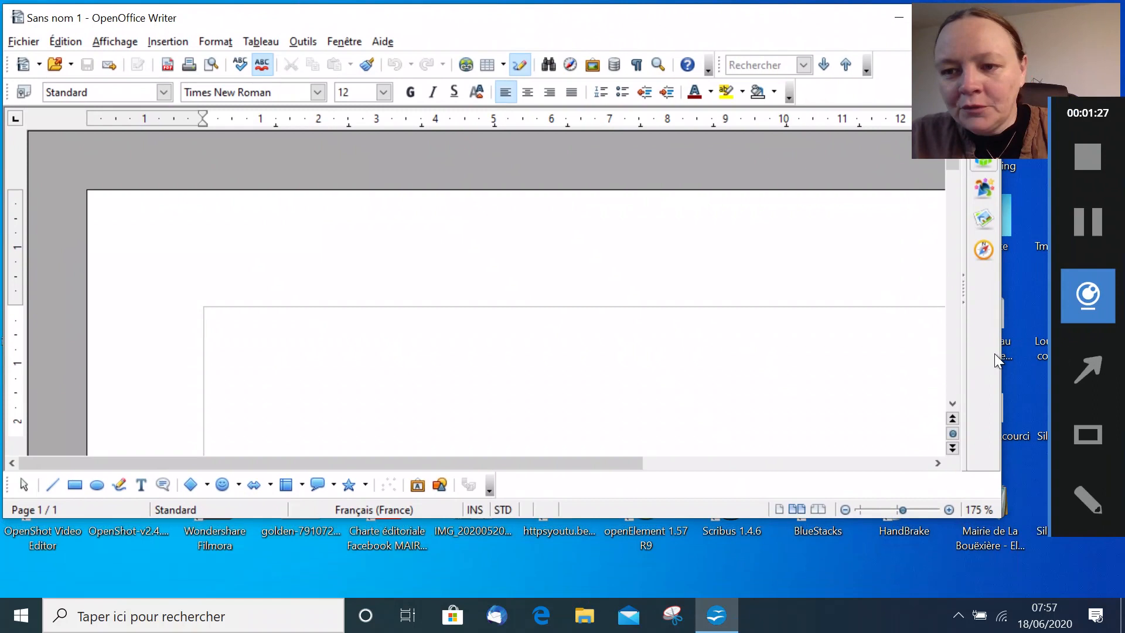
drag(1000, 354, 908, 361)
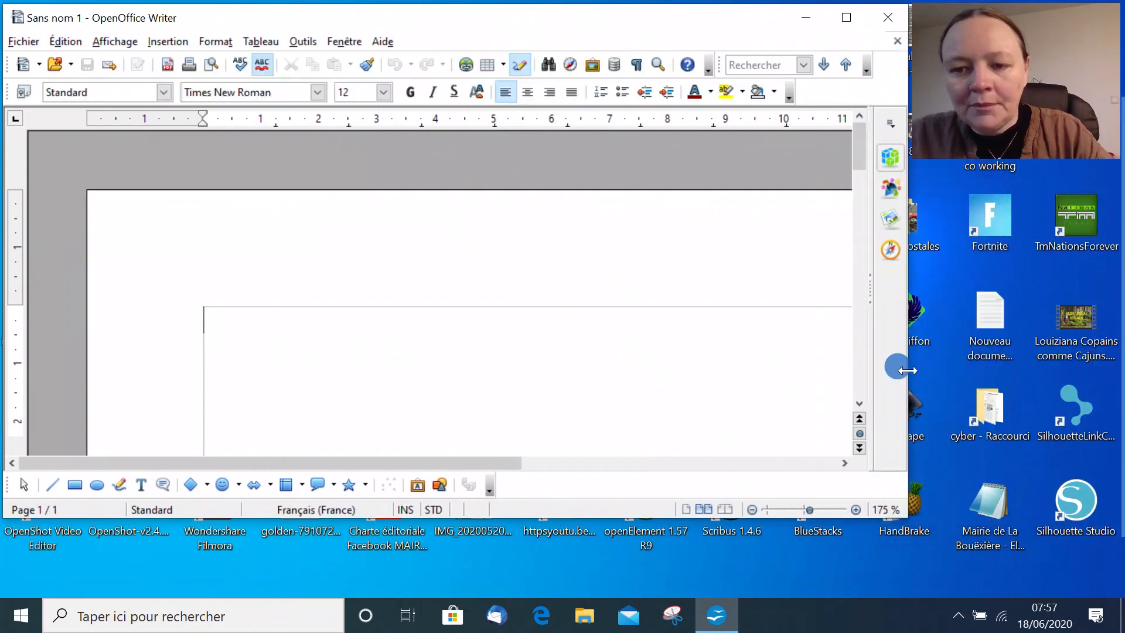
drag(833, 519, 832, 577)
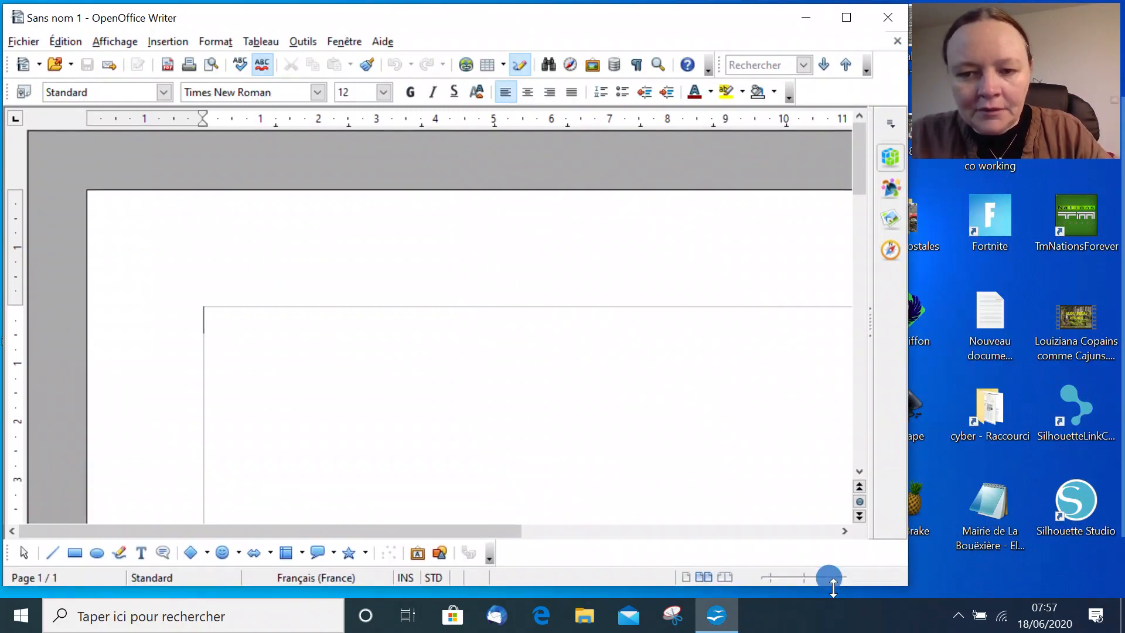
- Set the document zoom to 113 % and bring the page's full text width into view
click(796, 576)
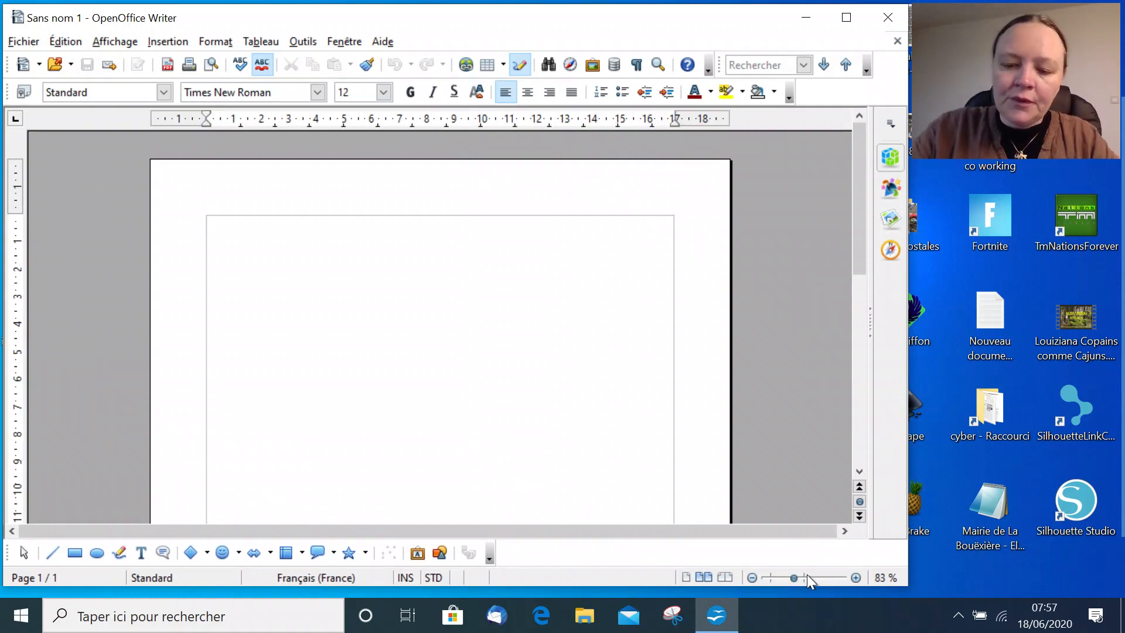
click(794, 600)
click(739, 550)
drag(740, 550, 897, 587)
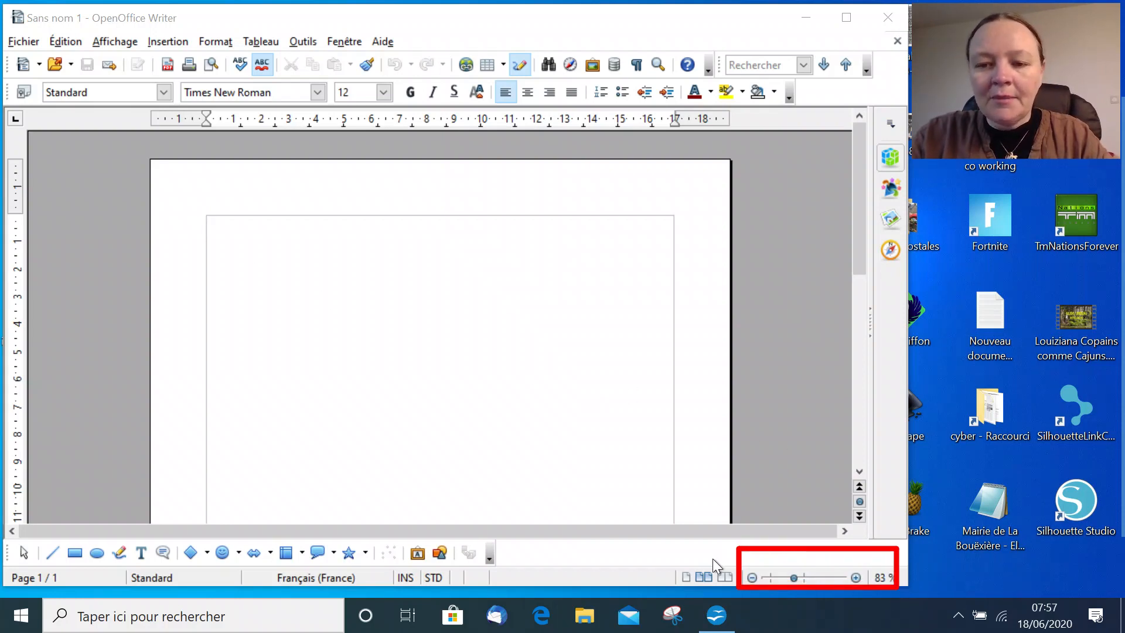
click(856, 579)
click(855, 579)
click(856, 578)
click(856, 579)
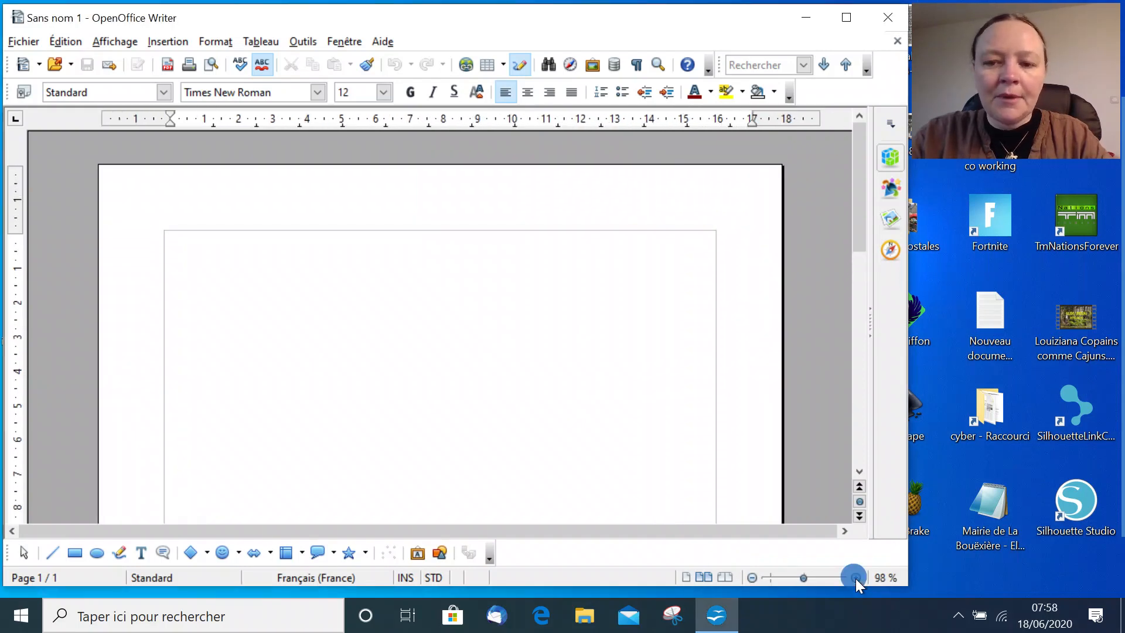
click(752, 578)
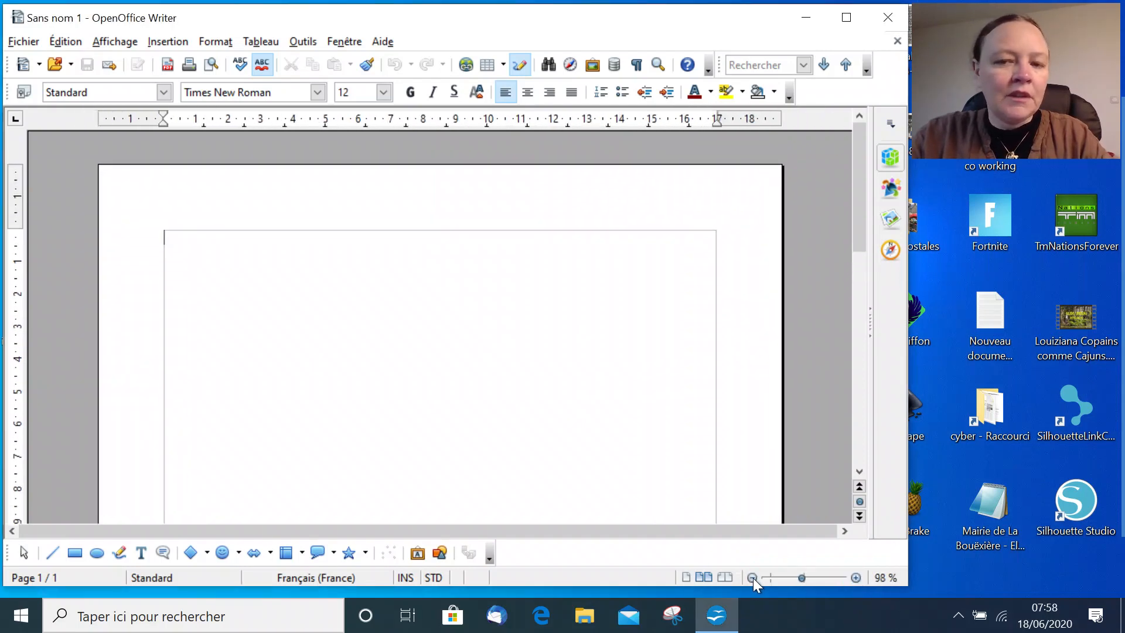
click(856, 578)
click(857, 578)
click(857, 578)
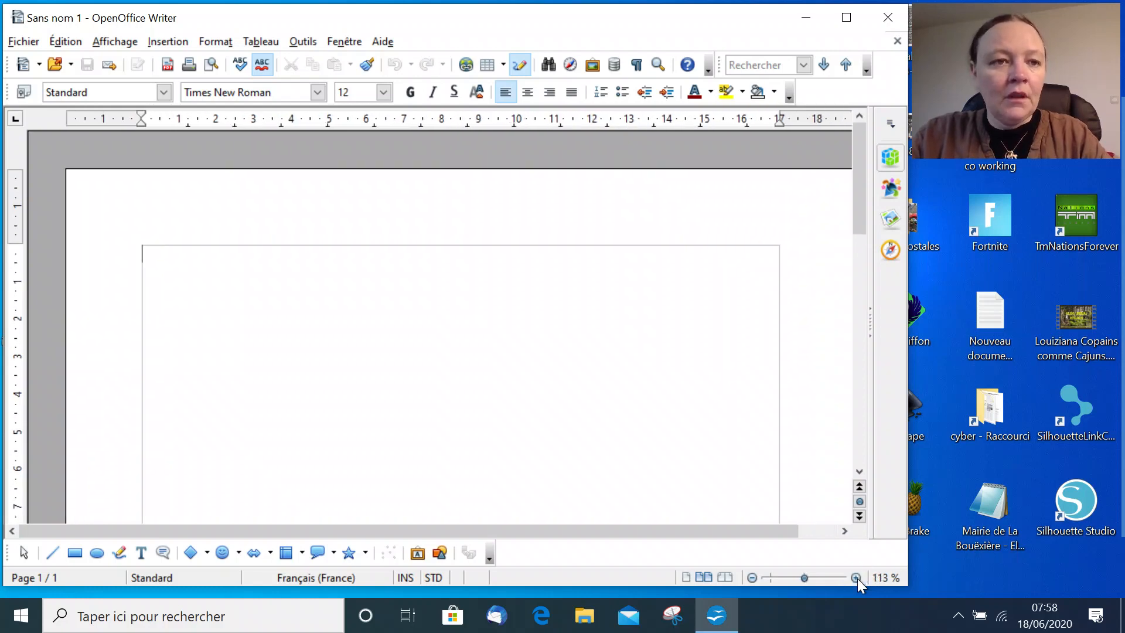
drag(765, 532, 788, 536)
drag(864, 214, 857, 230)
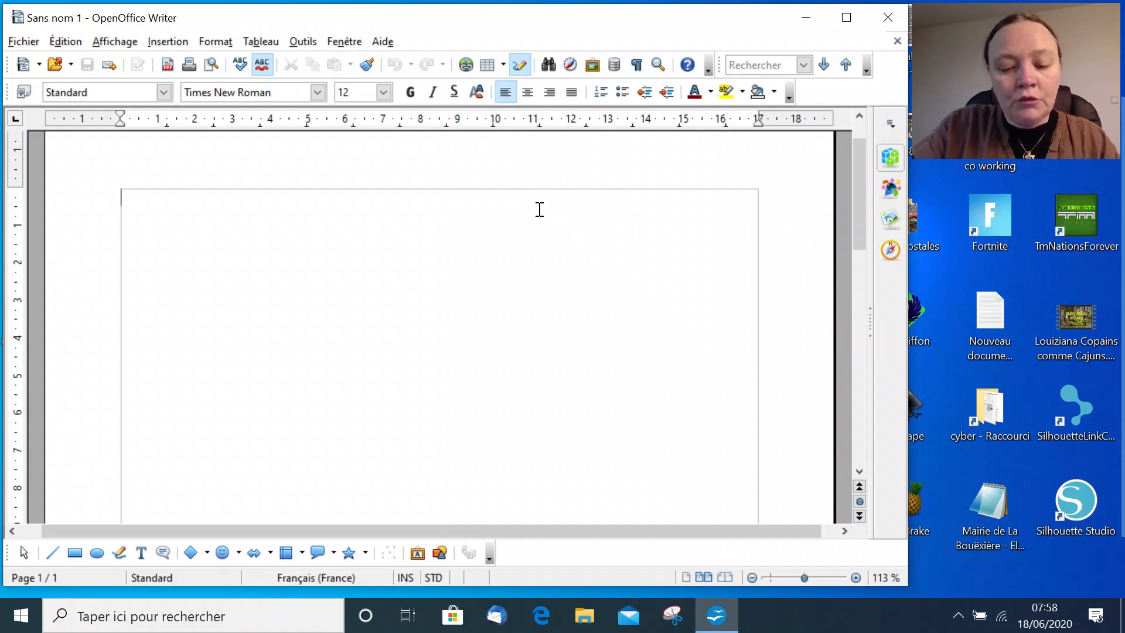
- Write the line "Mon tableau avec 5 lignes et 5 colonnes" at the start of the page and begin a new line below
text(Mon t)
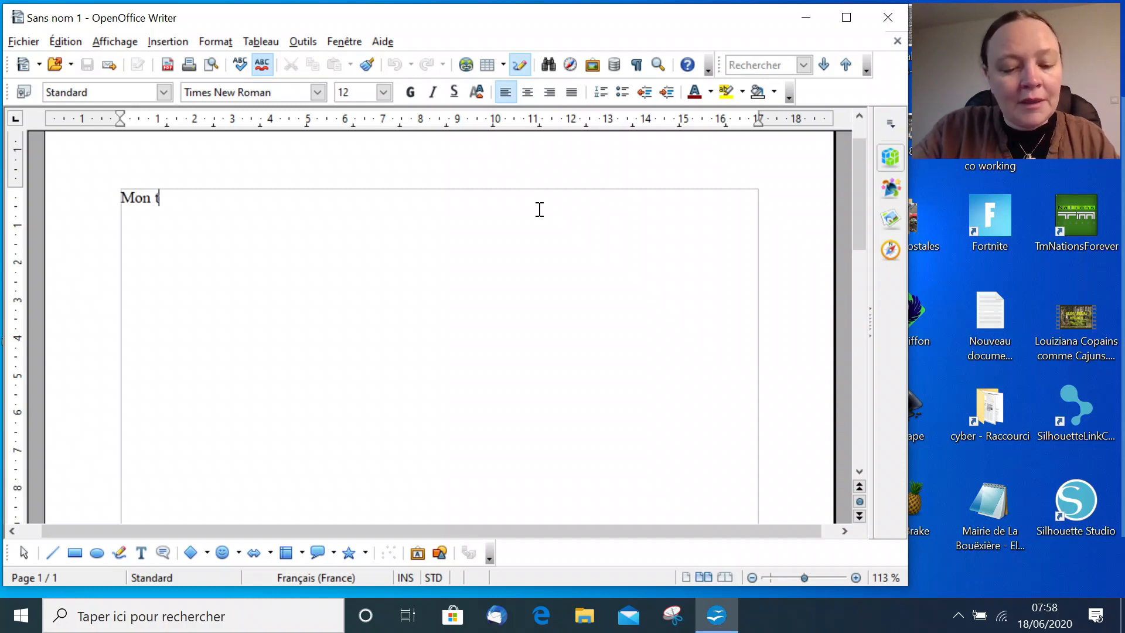
text(ableau)
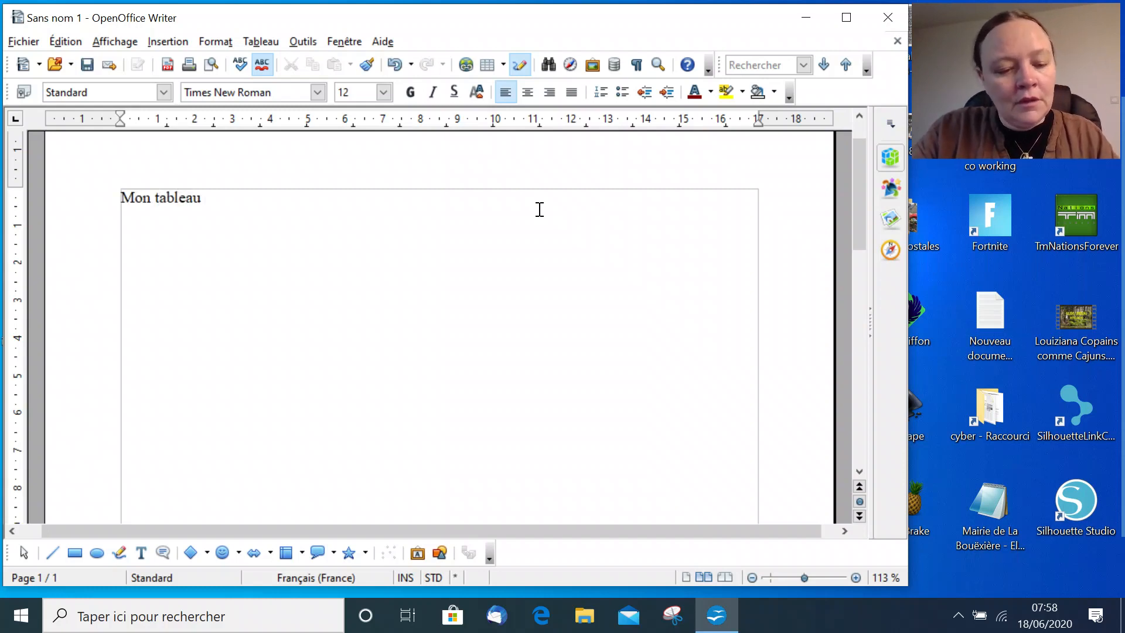
text( avec 5 l)
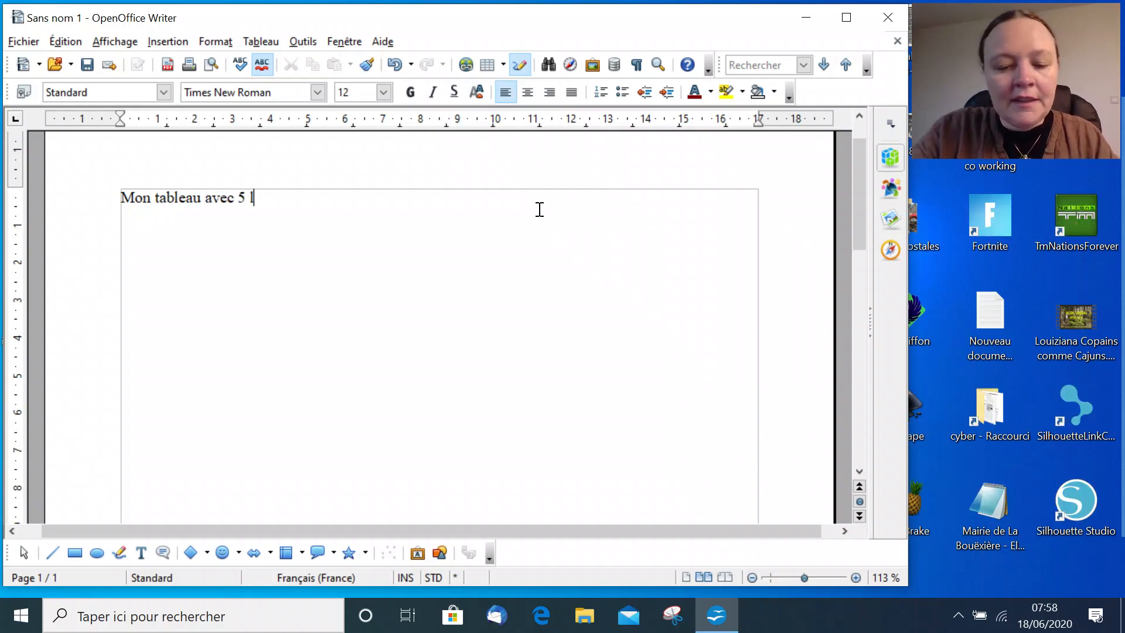
text(ignes et 5 )
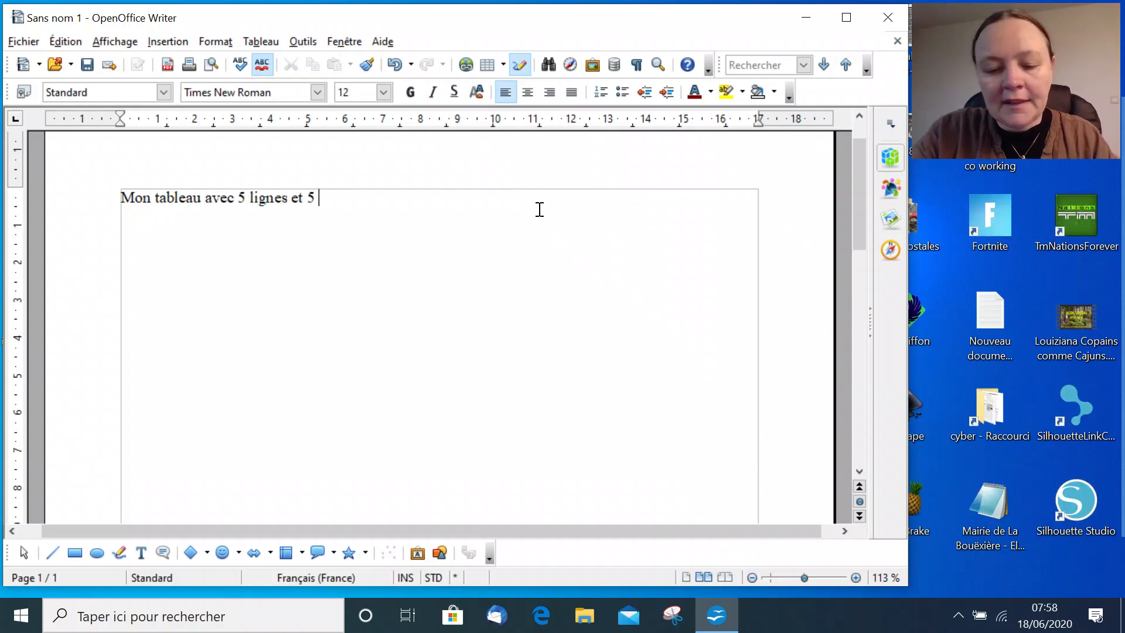
text(colonnes)
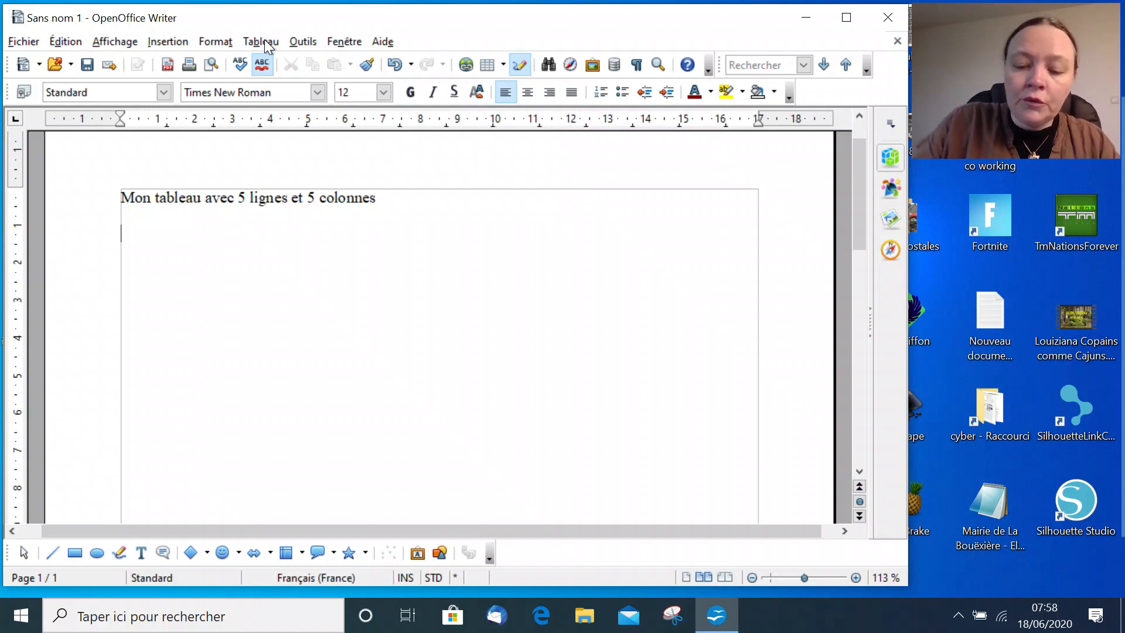
- Insert a table with 5 columns and 5 rows below the title line
key(ctrl+2)
drag(237, 27, 285, 54)
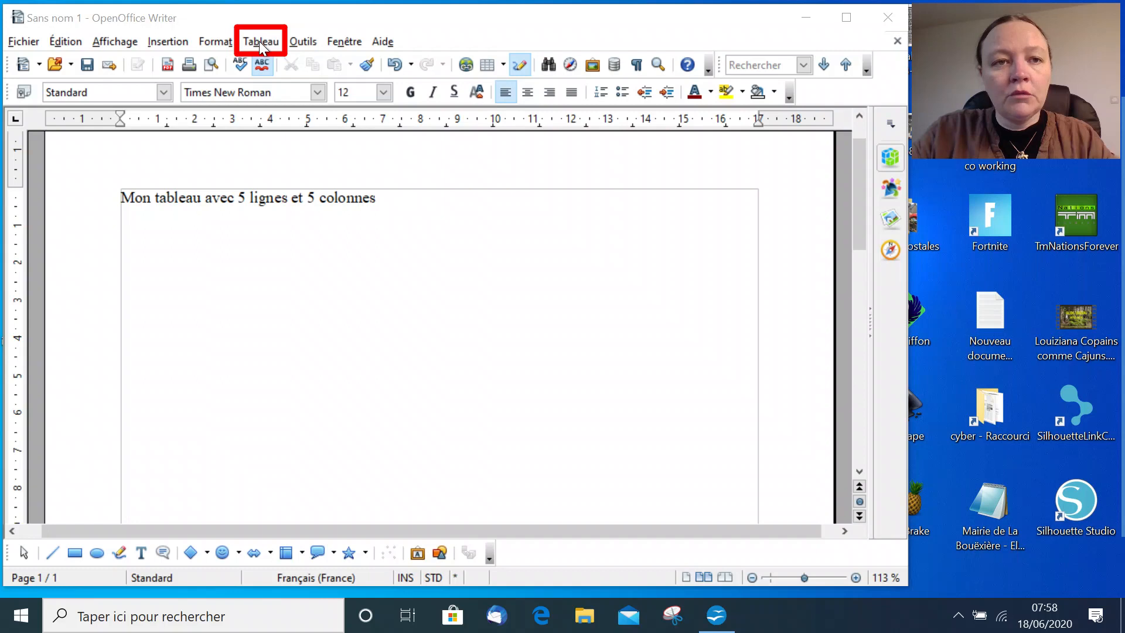
click(260, 42)
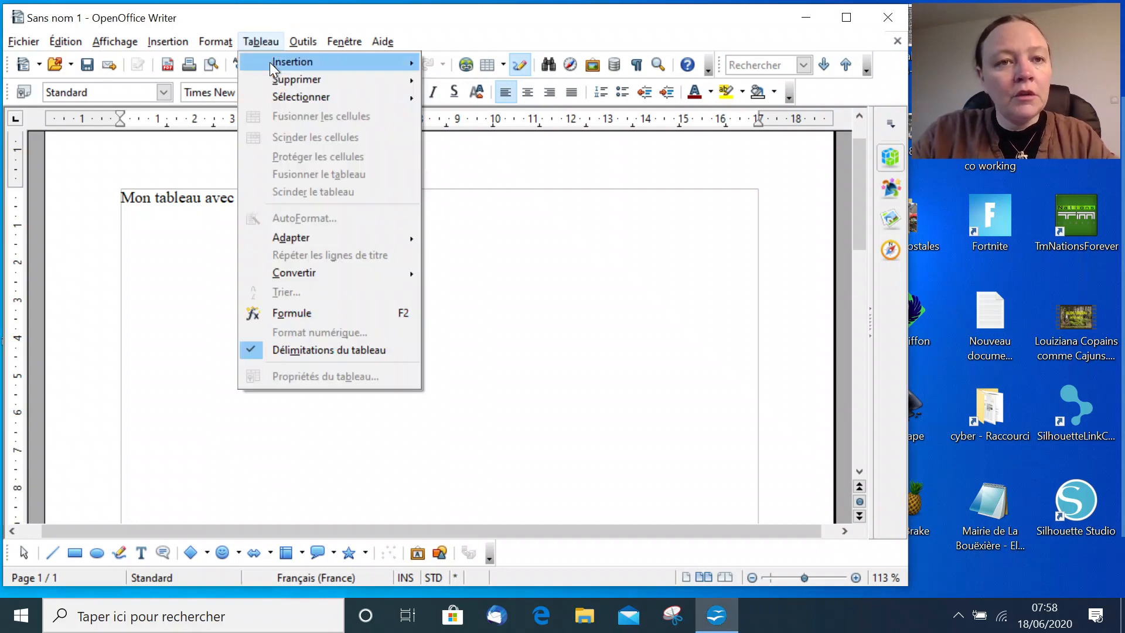
mouse_move(270, 62)
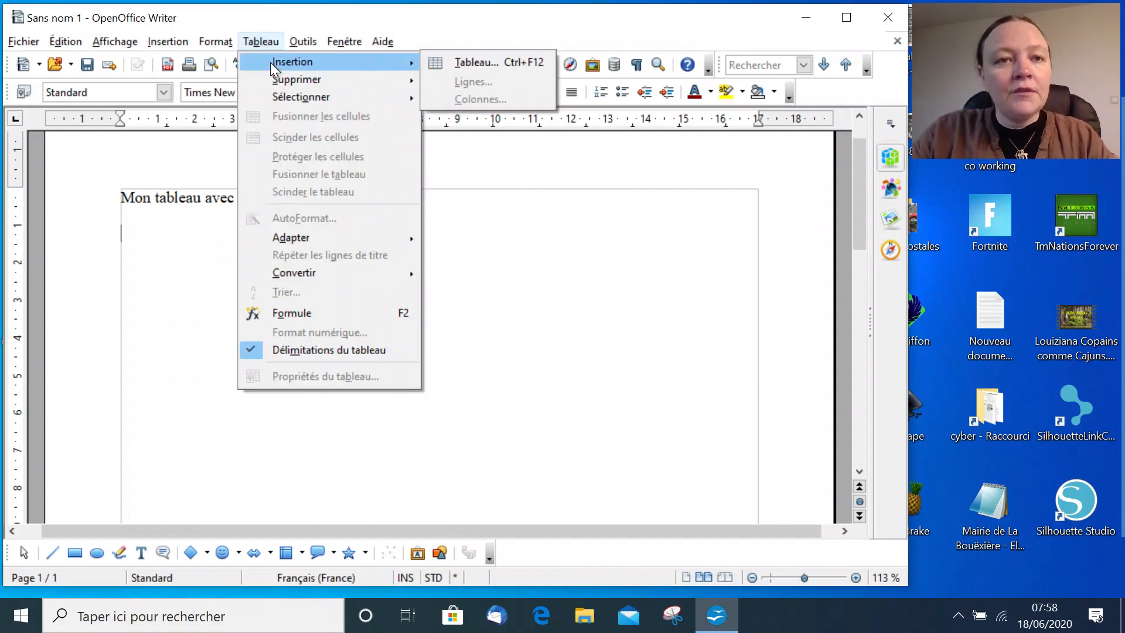
click(455, 61)
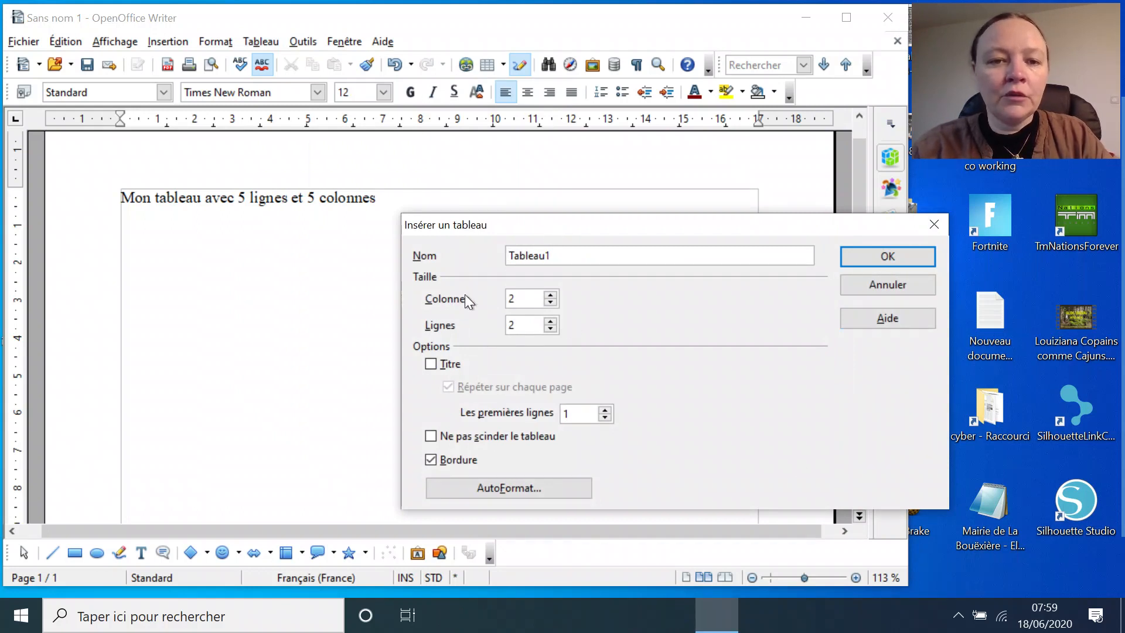
click(554, 297)
click(553, 297)
click(554, 296)
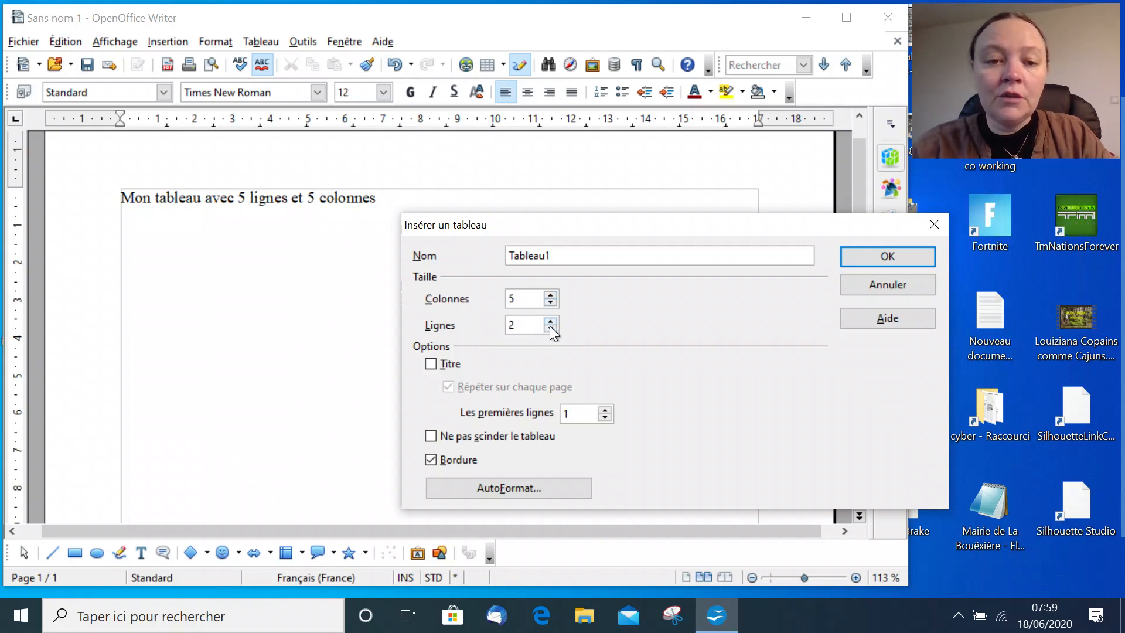
click(551, 321)
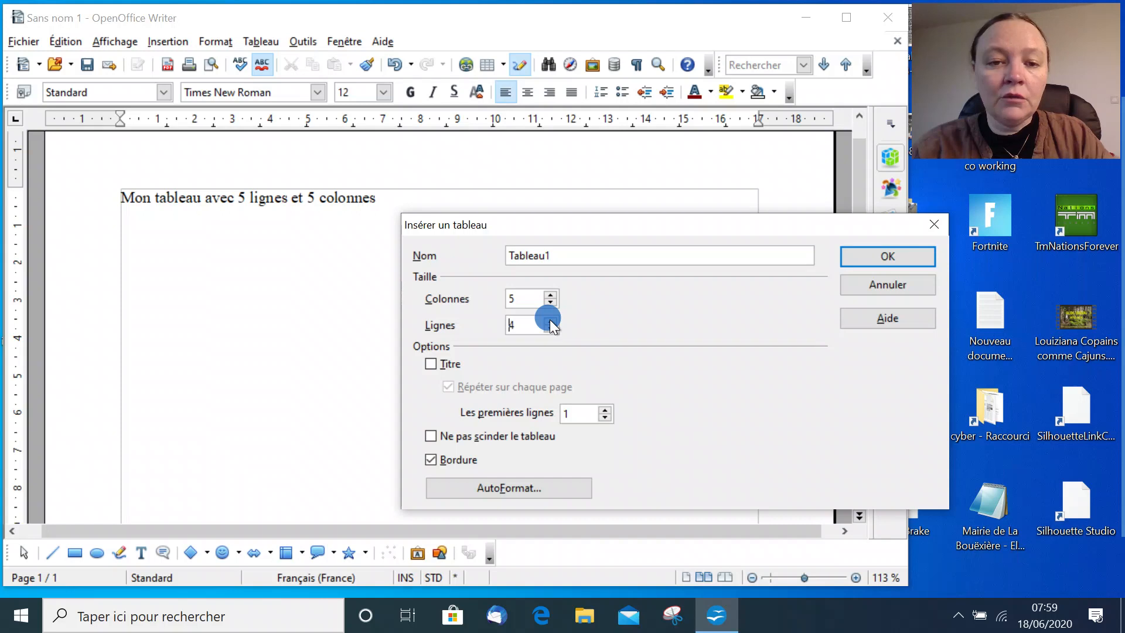
click(551, 321)
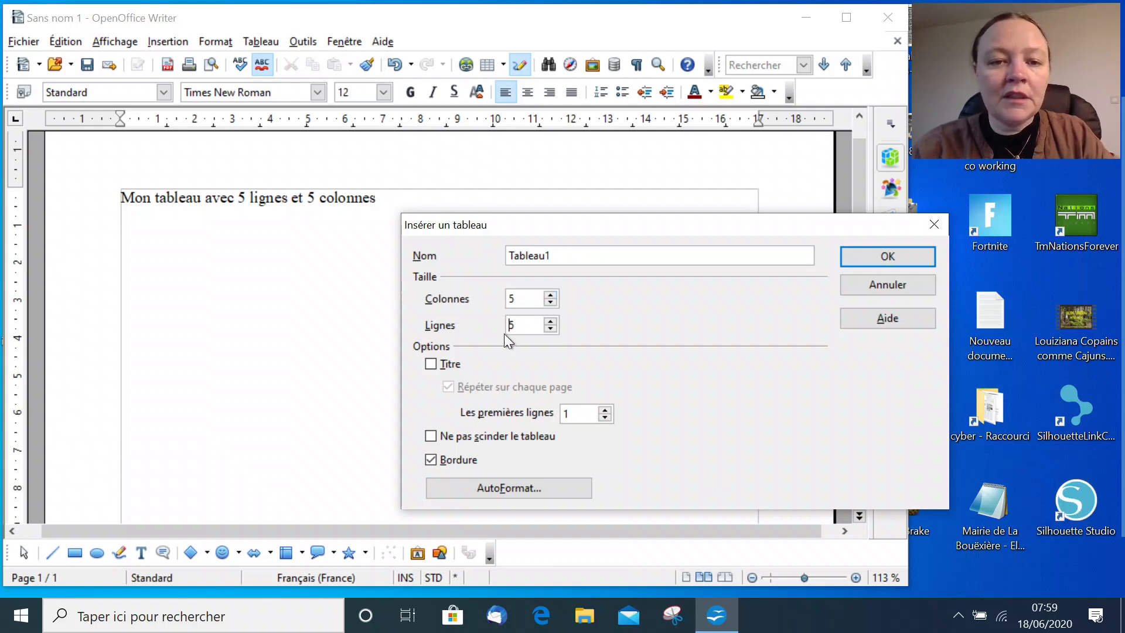
click(883, 261)
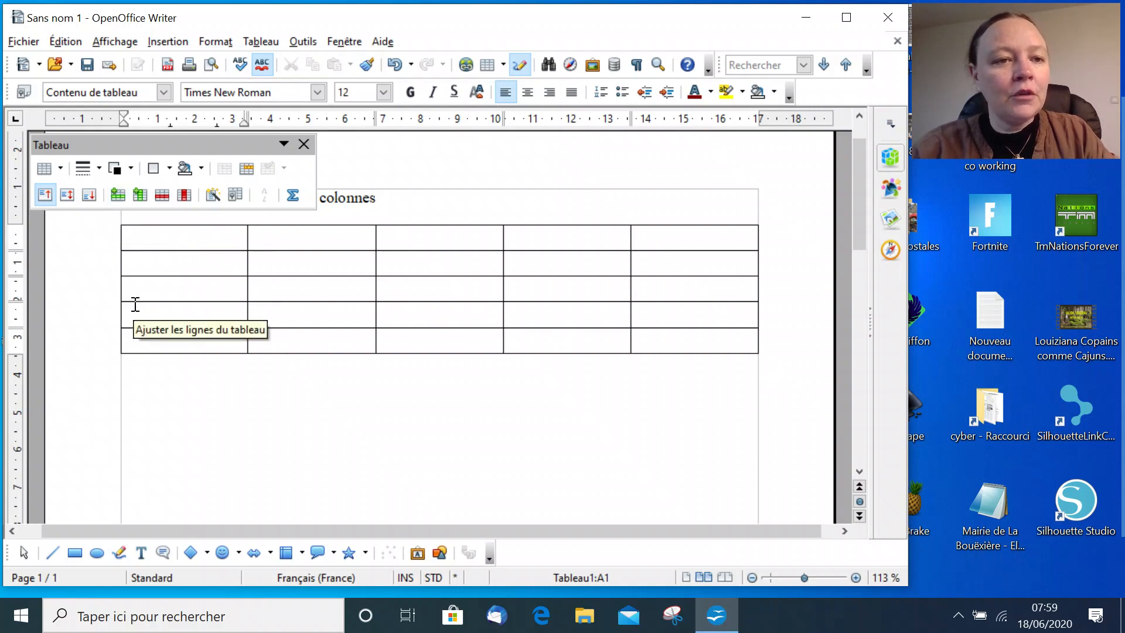
- Move the floating Tableau toolbar clear of the title text and place the cursor in the table's first cell
mouse_move(117, 147)
mouse_down()
mouse_move(460, 196)
mouse_move(482, 141)
mouse_move(463, 183)
mouse_move(135, 149)
mouse_up()
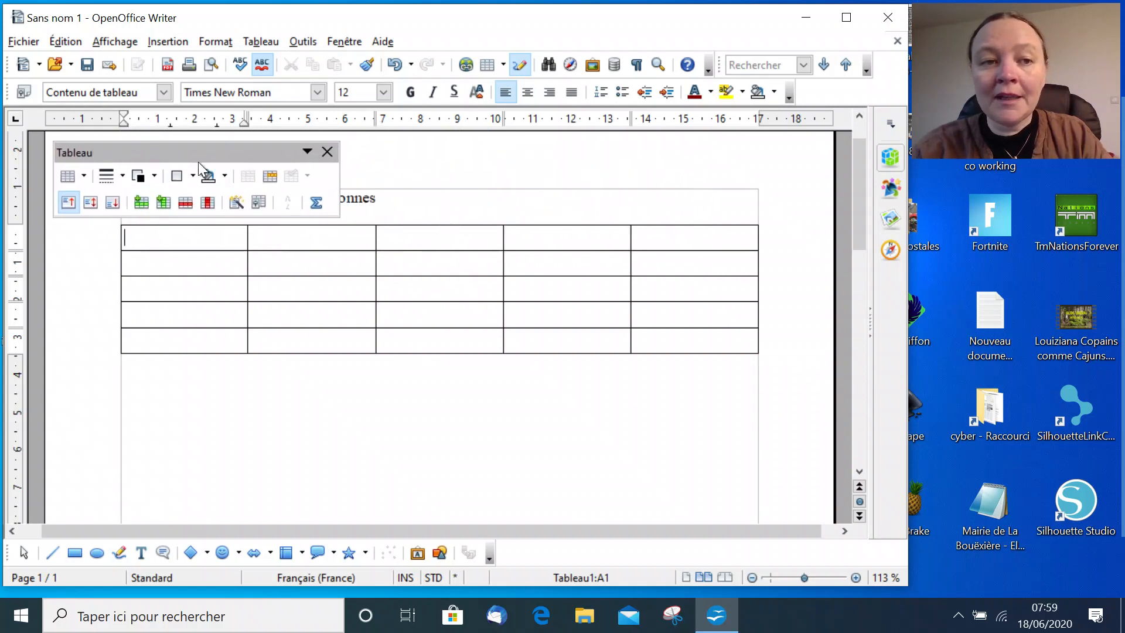
mouse_move(164, 152)
mouse_down()
mouse_move(264, 186)
mouse_move(229, 359)
mouse_move(553, 439)
mouse_move(156, 154)
mouse_up()
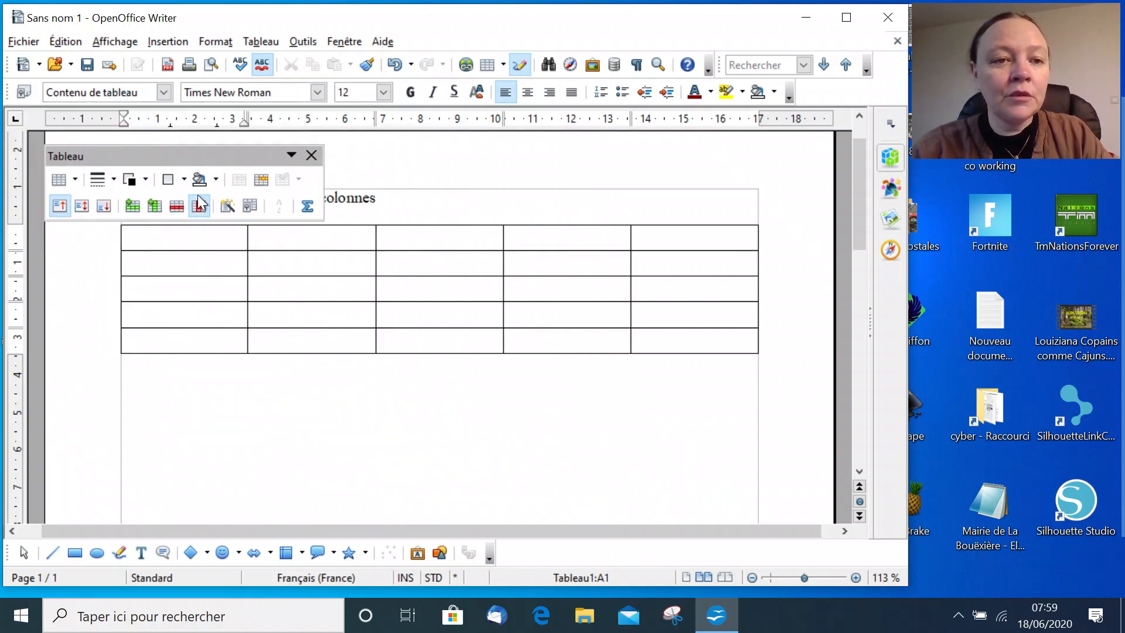
drag(227, 154, 669, 152)
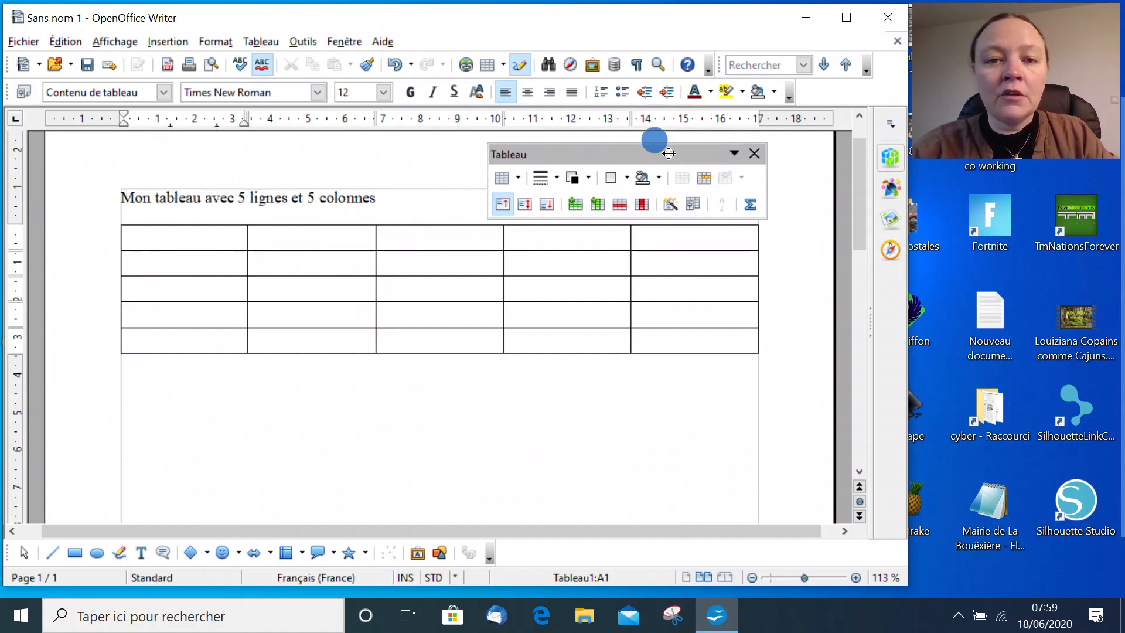
click(238, 200)
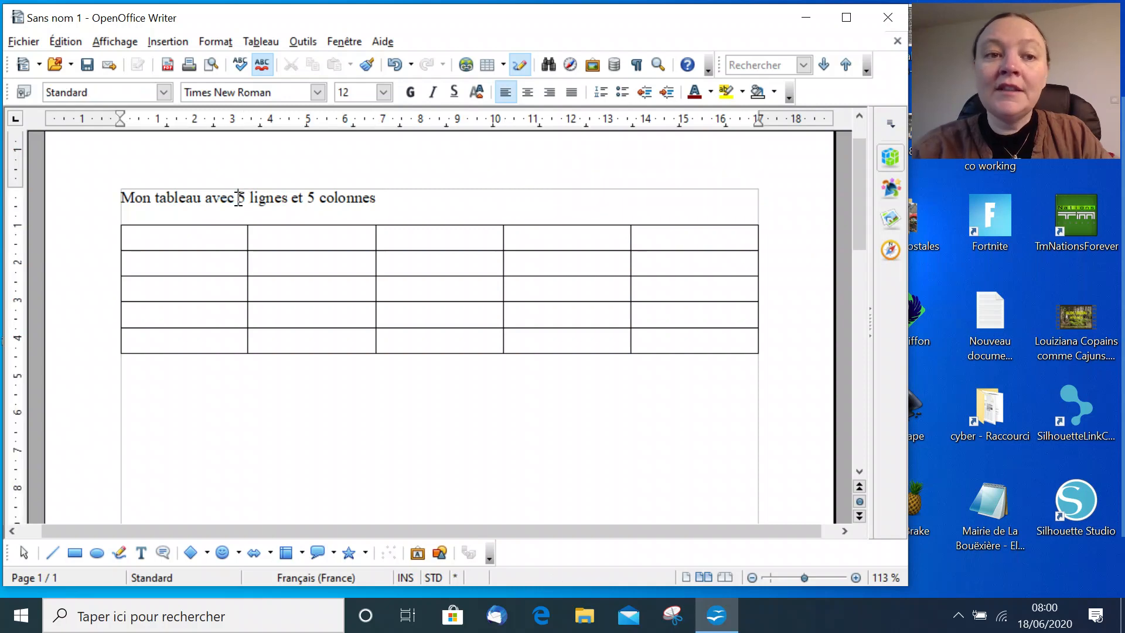
click(220, 242)
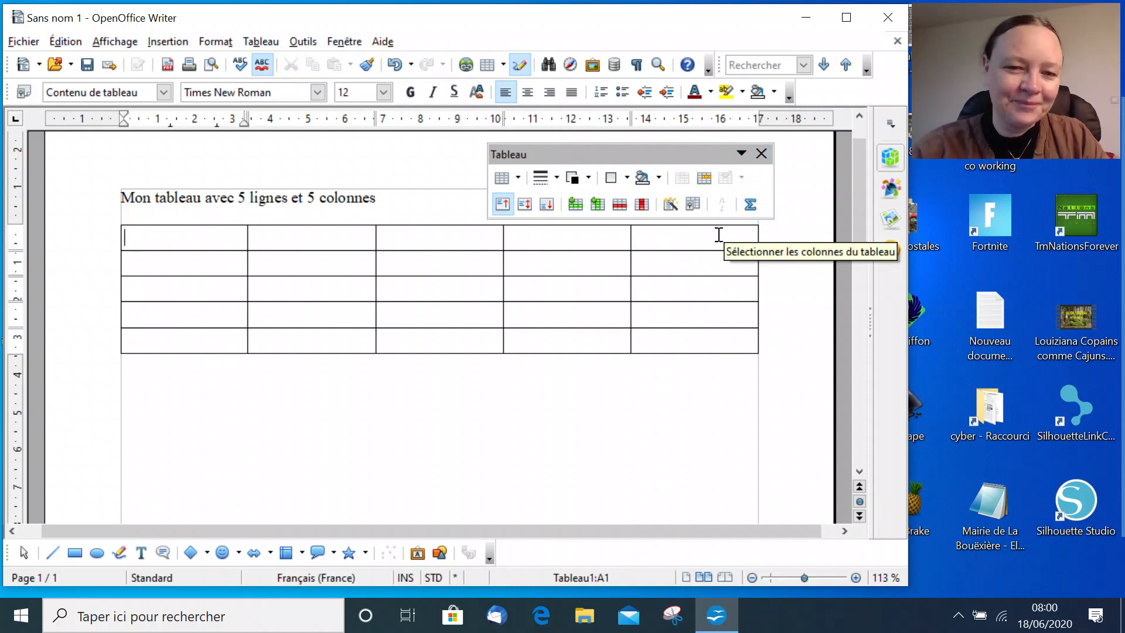
- Fill the five cells of the table's first row with the numbers 1, 2, 3, 4 and 5
click(166, 237)
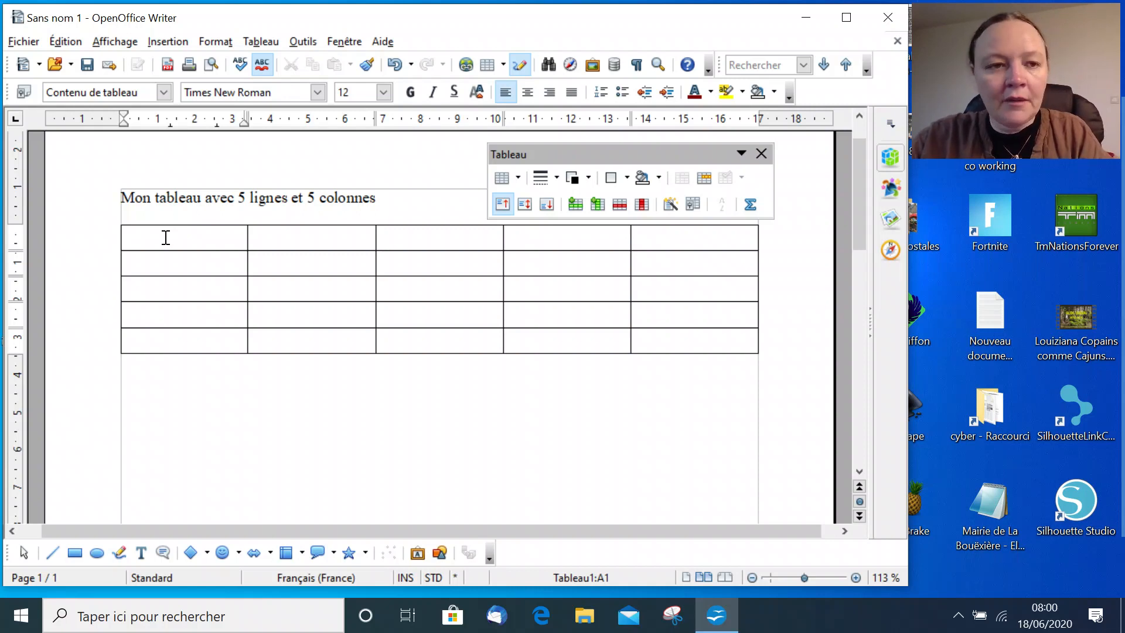
text(1)
text(2)
click(414, 234)
text(3)
click(553, 236)
text(4)
click(679, 230)
text(5)
- Fill the first four cells of the table's second row with the words un, deux, trois and Quatre
click(170, 261)
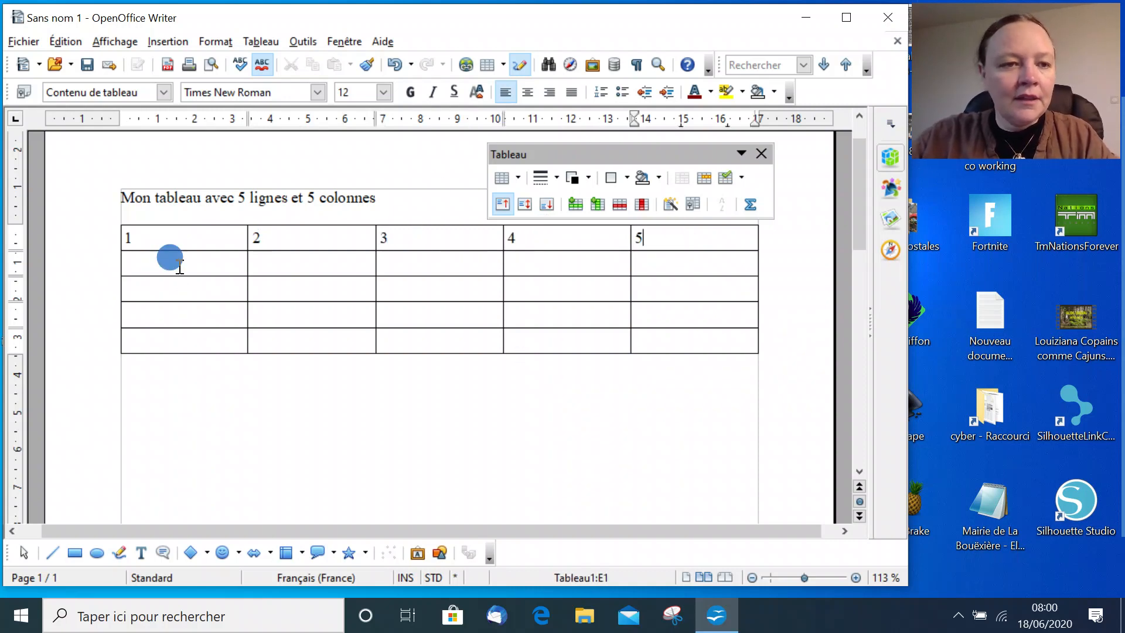
text(un)
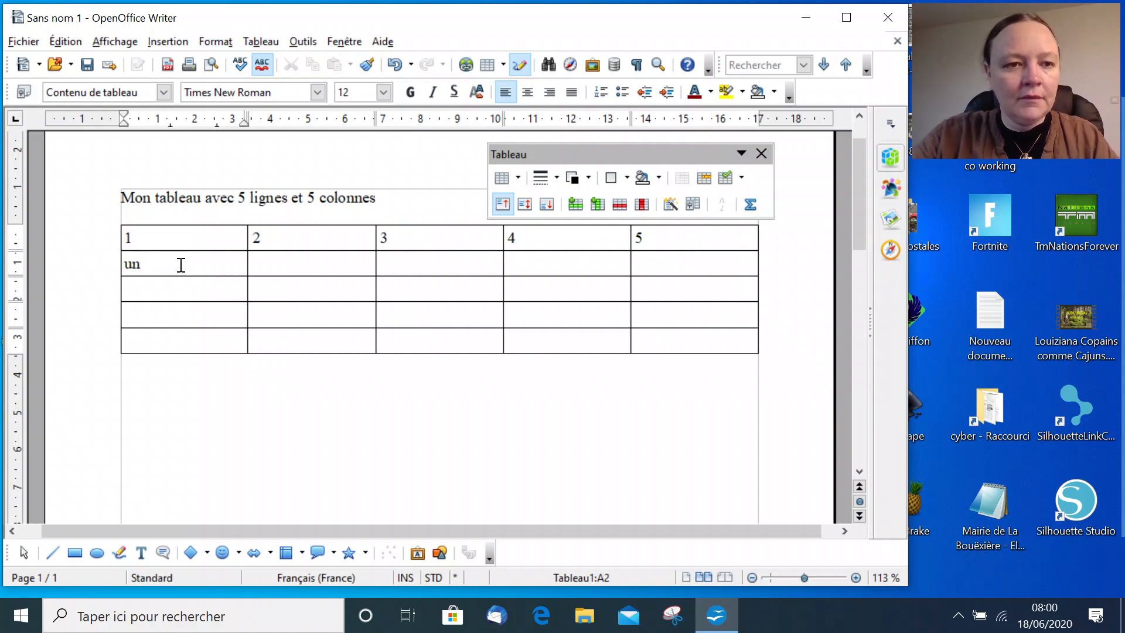
click(271, 262)
text(deux)
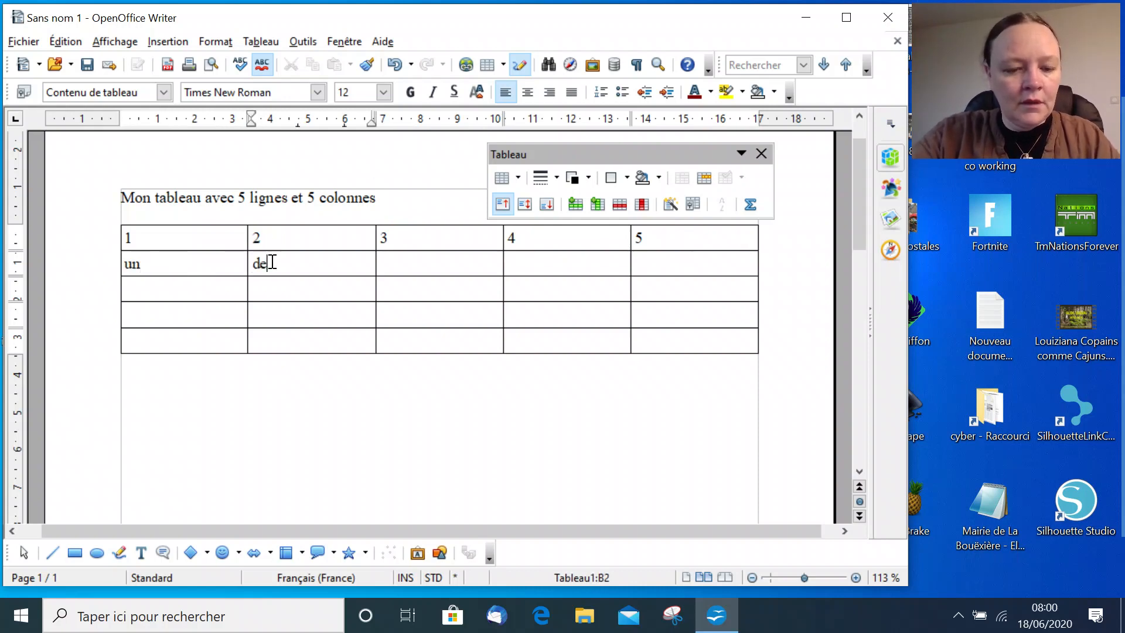
click(427, 270)
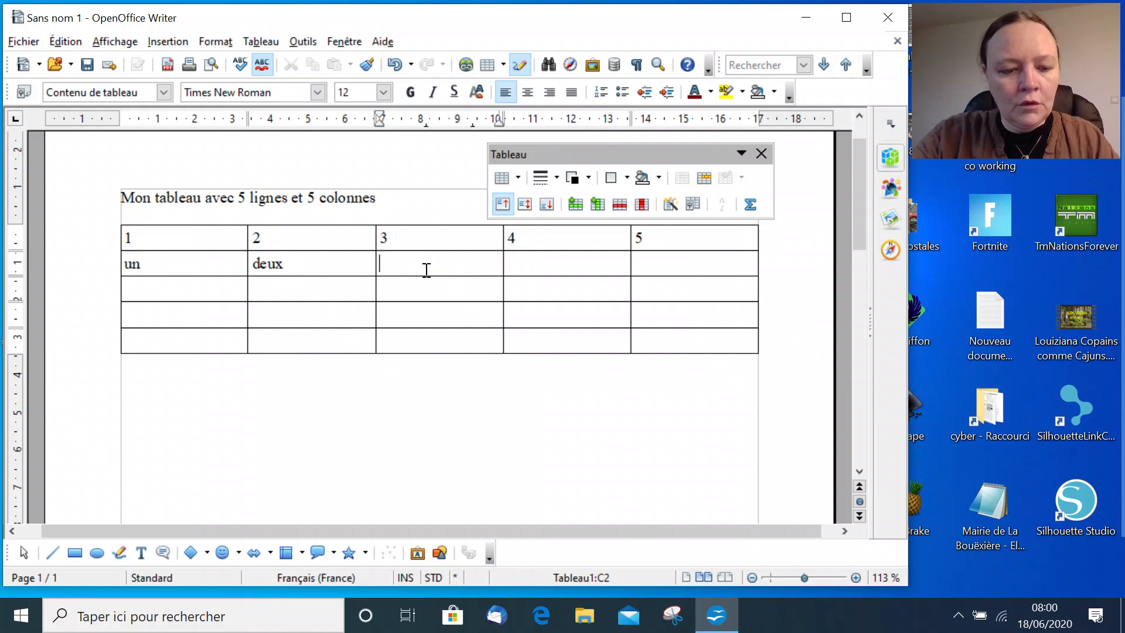
text(trois)
click(530, 265)
text(quatre)
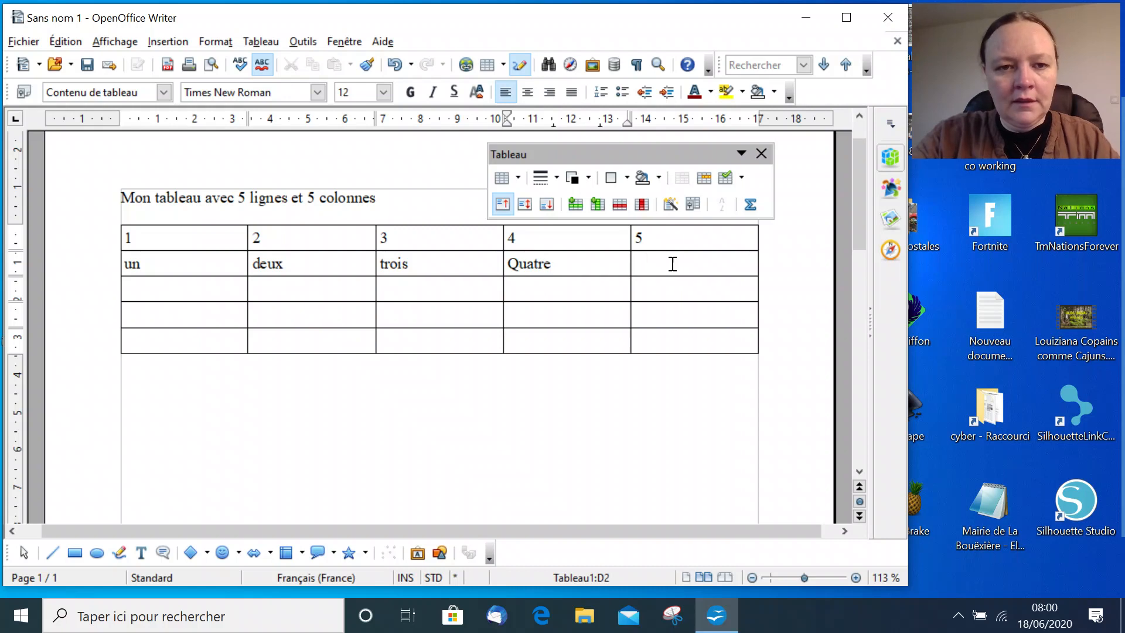
- Change the capital Q of "Quatre" to lowercase and enter "cinq" in the last cell of the second row
click(507, 265)
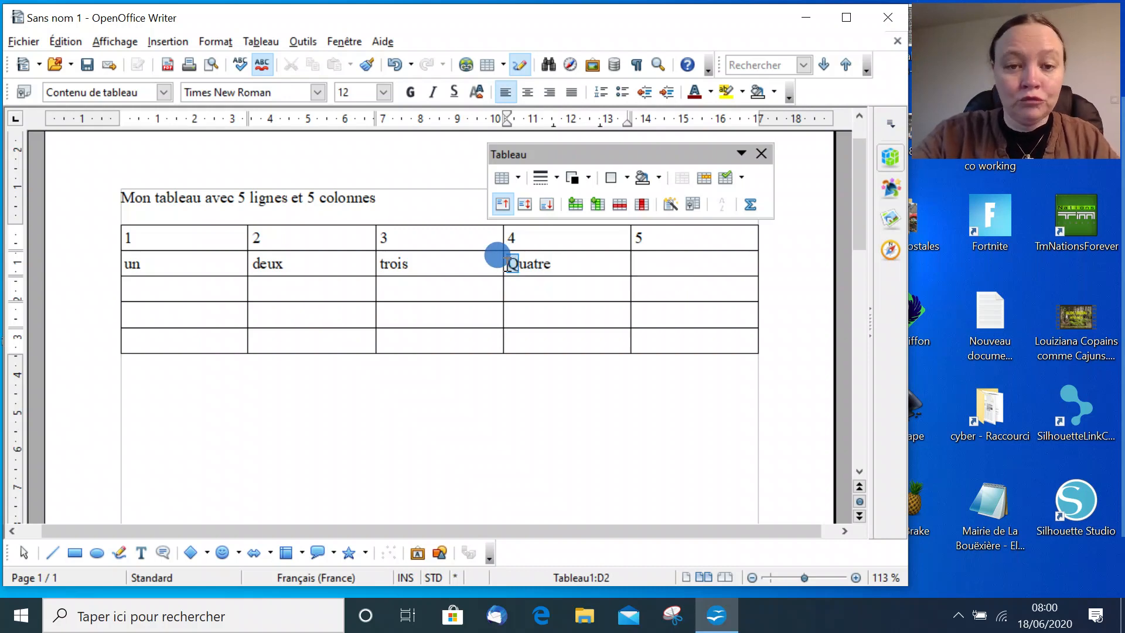
drag(506, 265, 518, 273)
text(q)
click(680, 257)
text(cin)
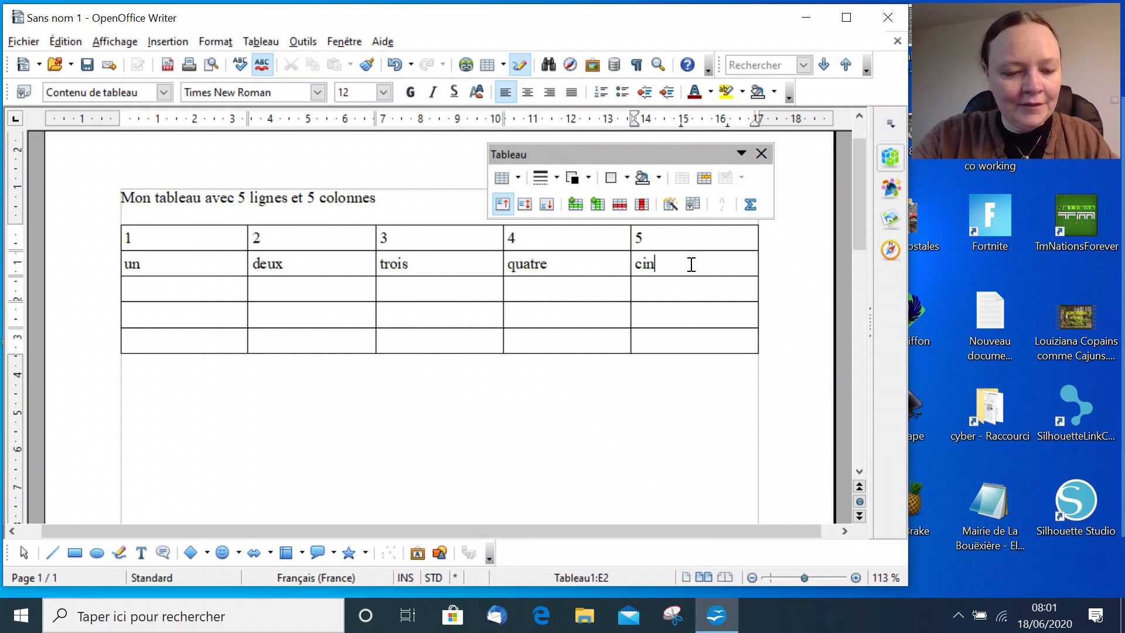
text(q)
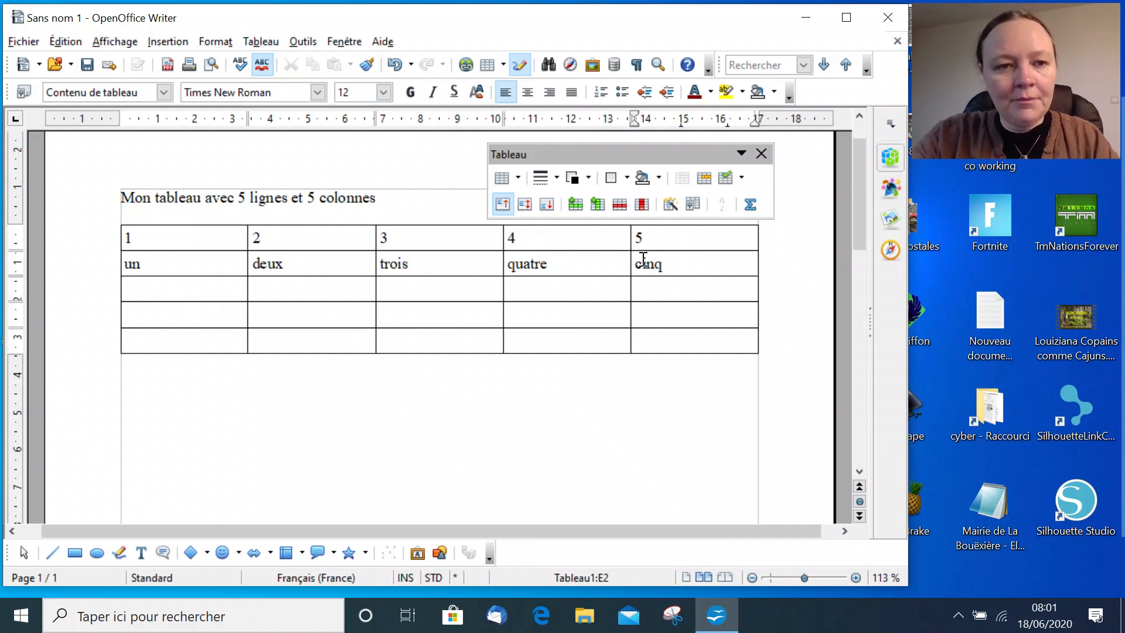
- Fill the five cells of the table's third row with the months janvier, février, mars, avril and mai
click(171, 294)
text(janvi)
key(Return)
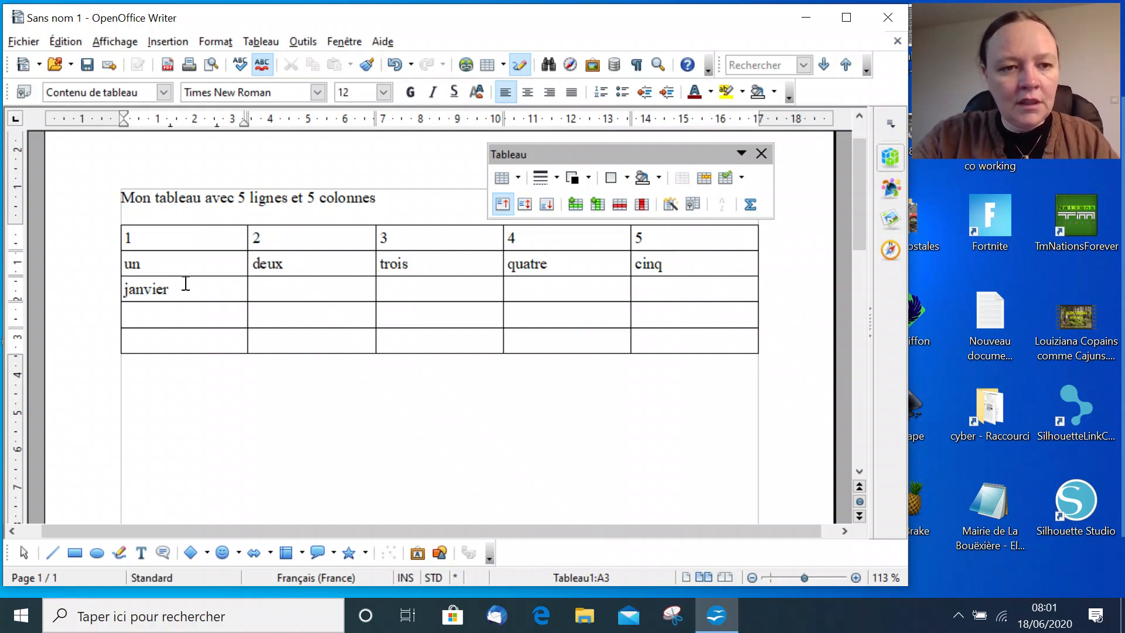
click(313, 293)
text(février)
click(380, 290)
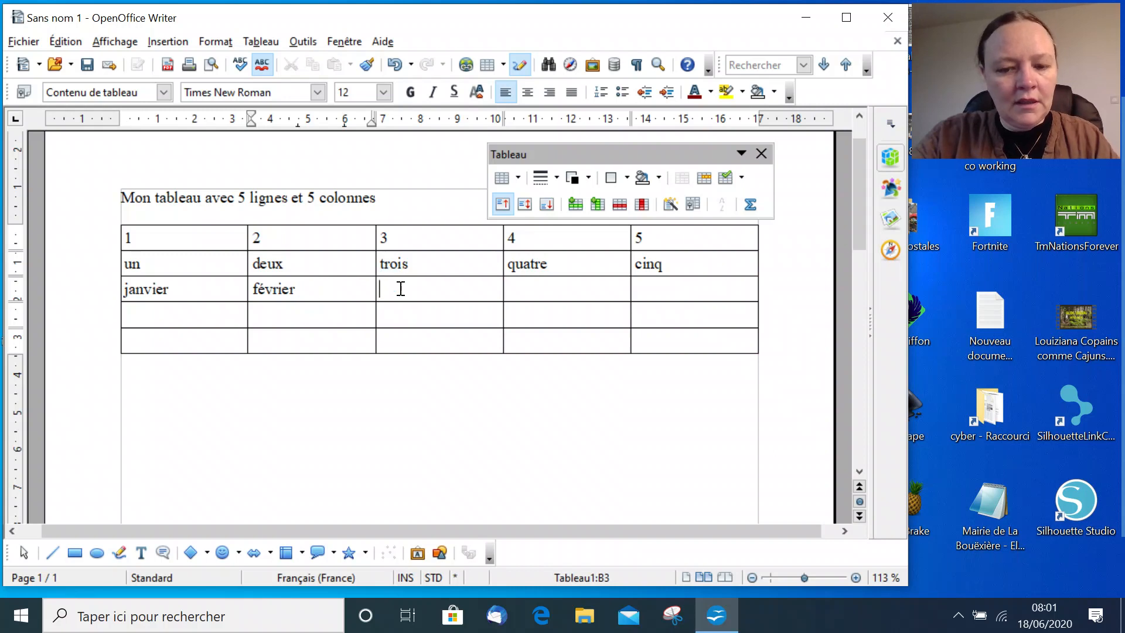
text(mars)
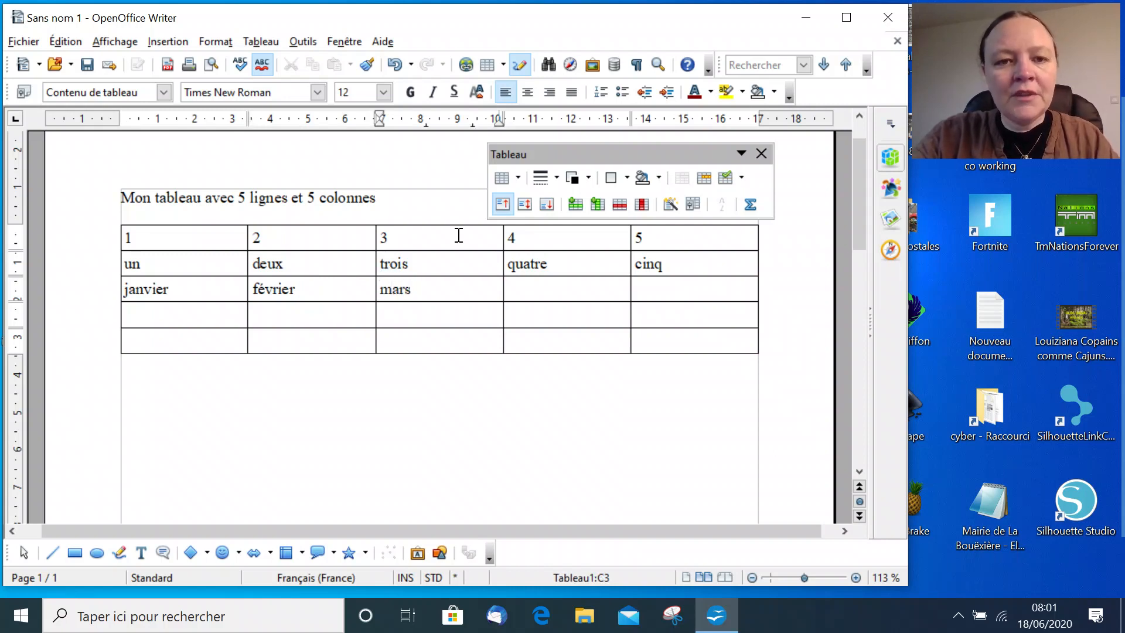
click(548, 287)
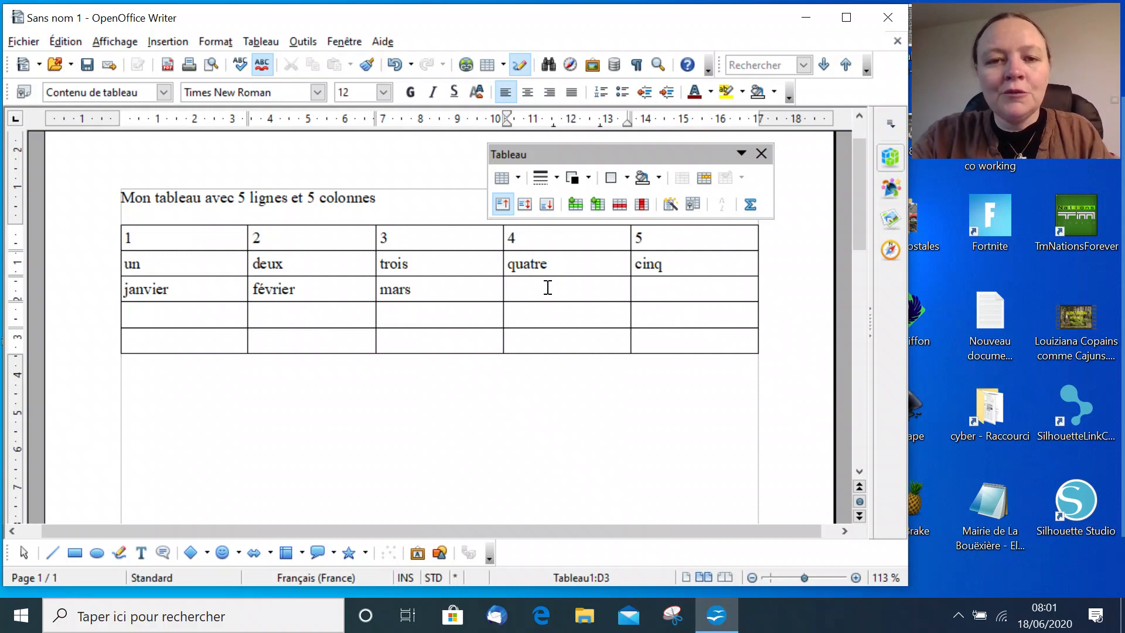
text(avr)
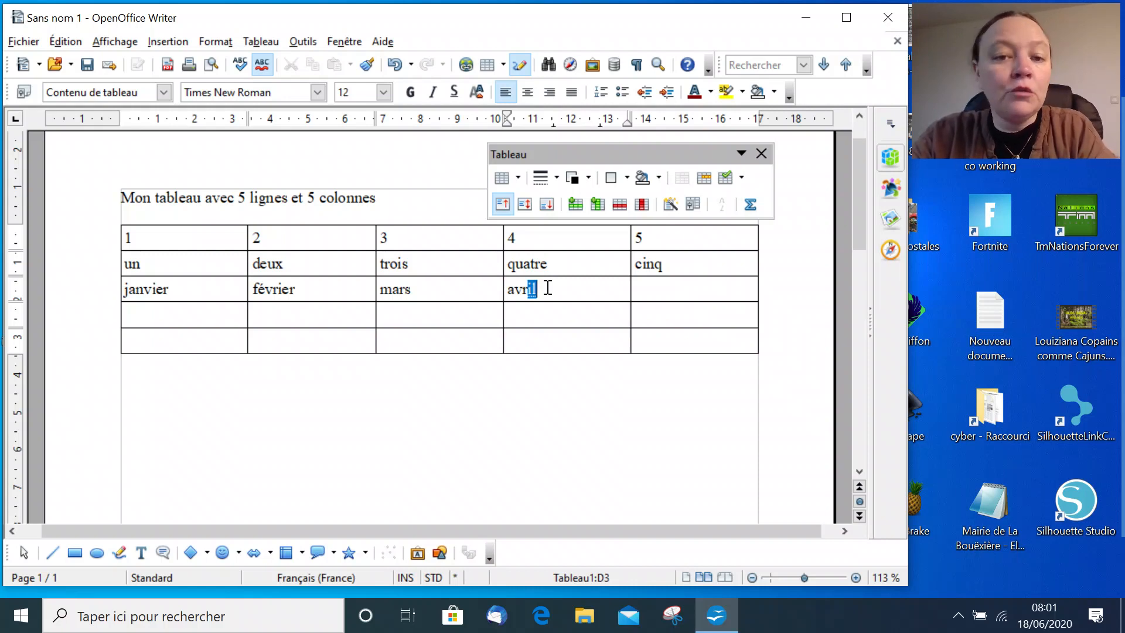
key(Return)
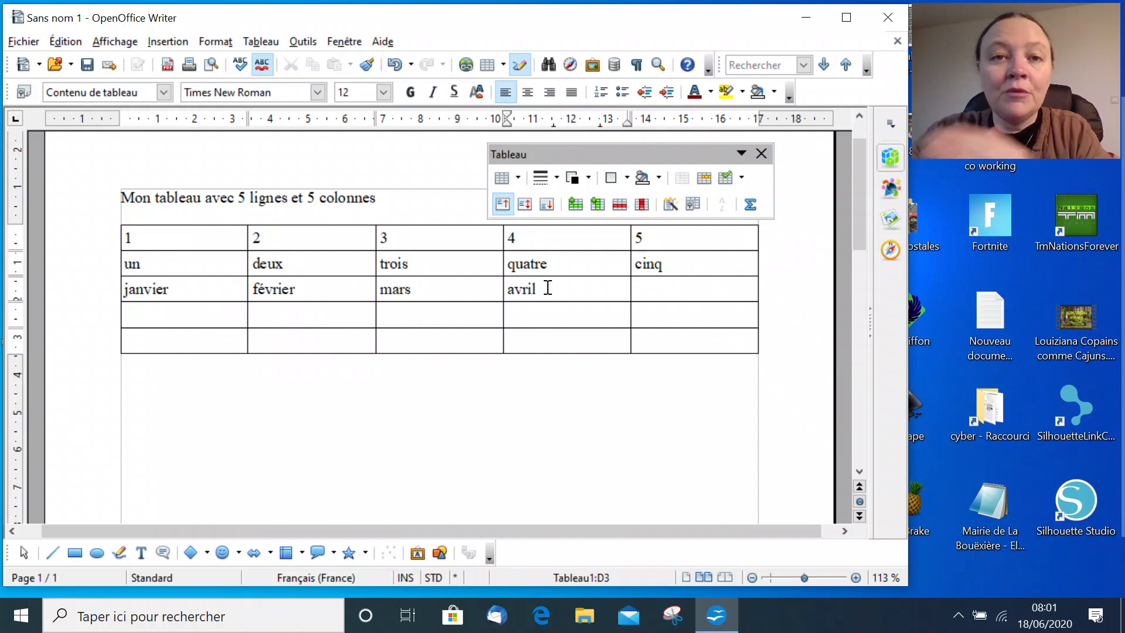
click(701, 293)
text(mai)
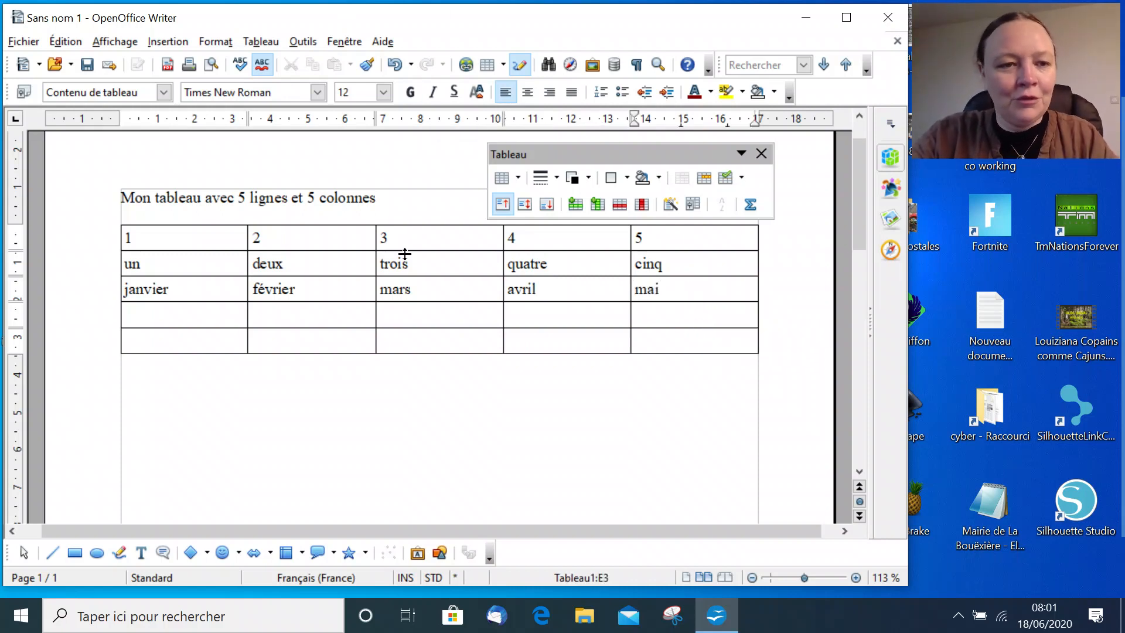
- Fill the five cells of the table's fourth row with the weekdays Lundi, Mardi, Mercredi, Jeudi and vendredi
click(173, 314)
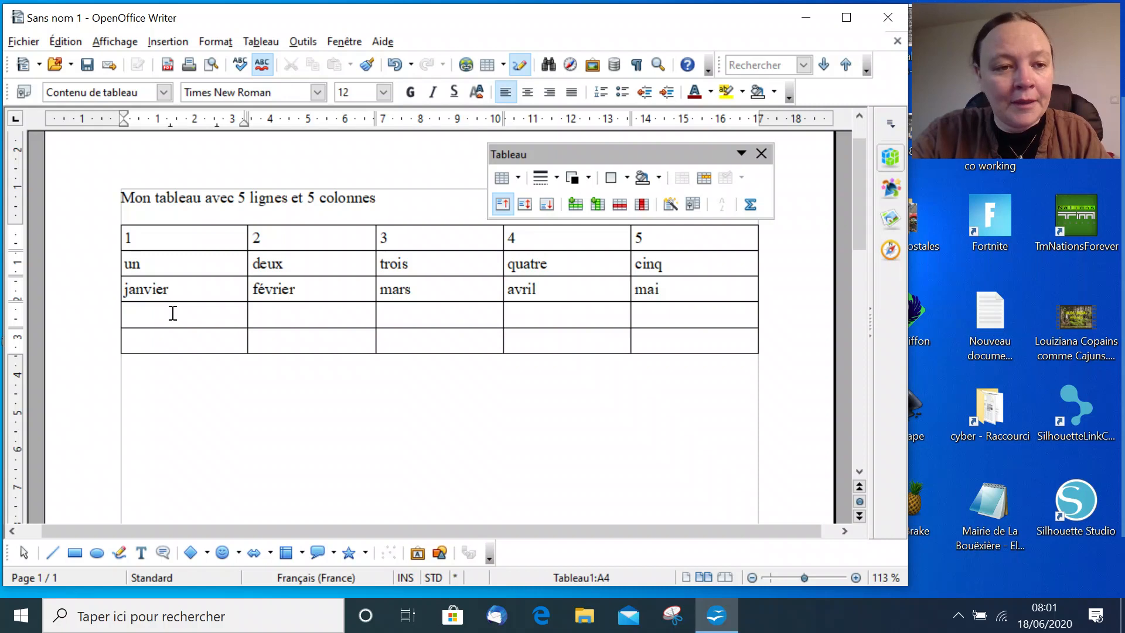
text(lun)
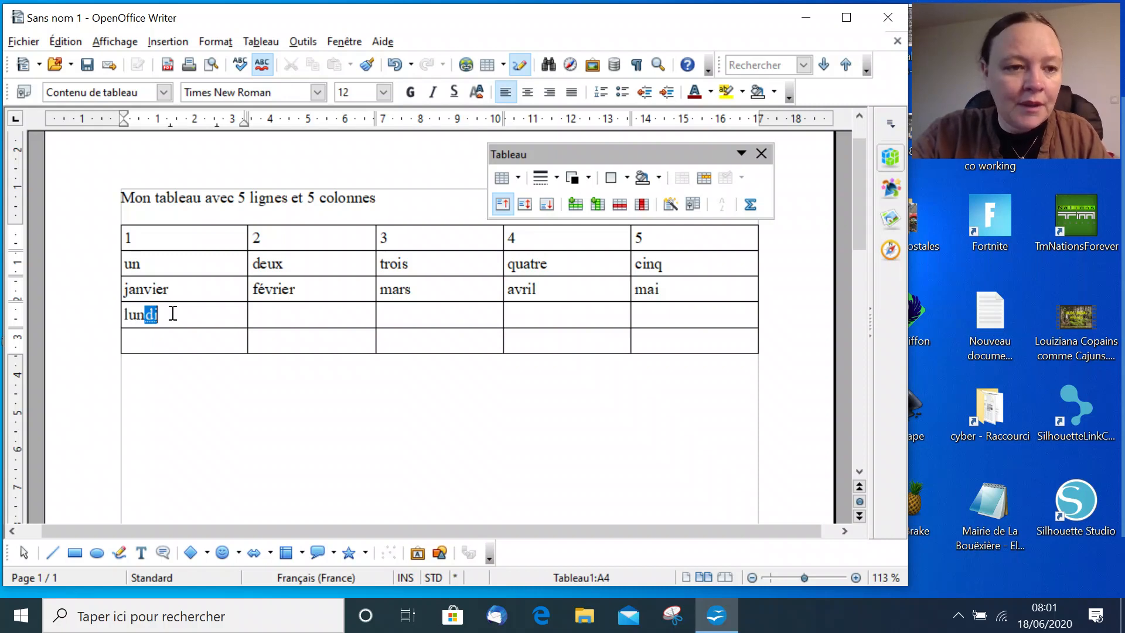
key(Return)
key(Tab)
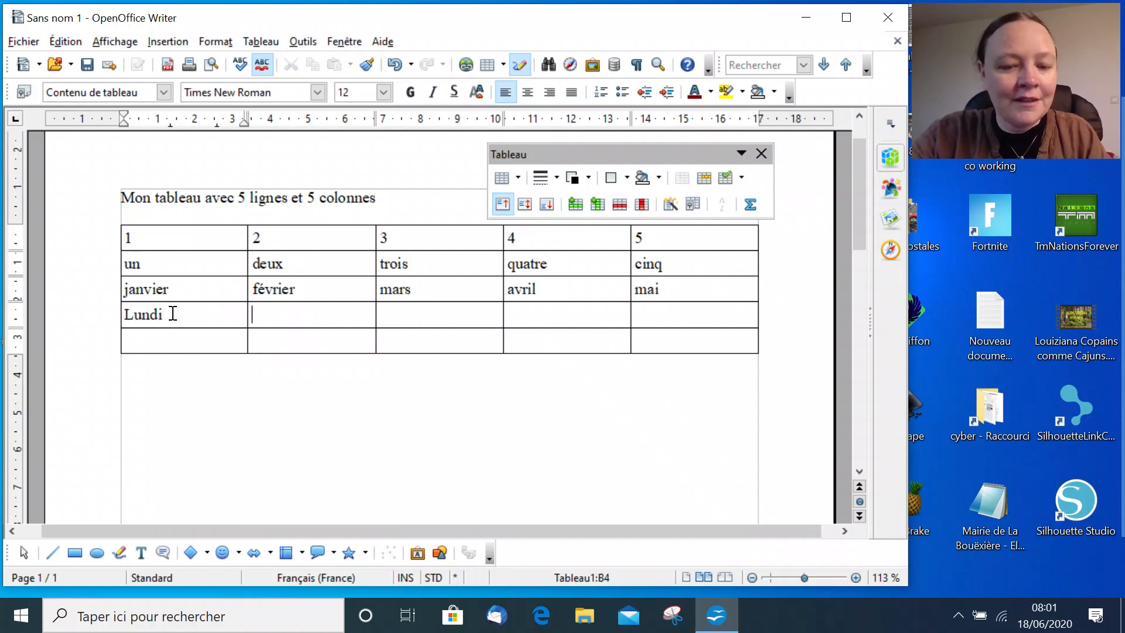
text(mar)
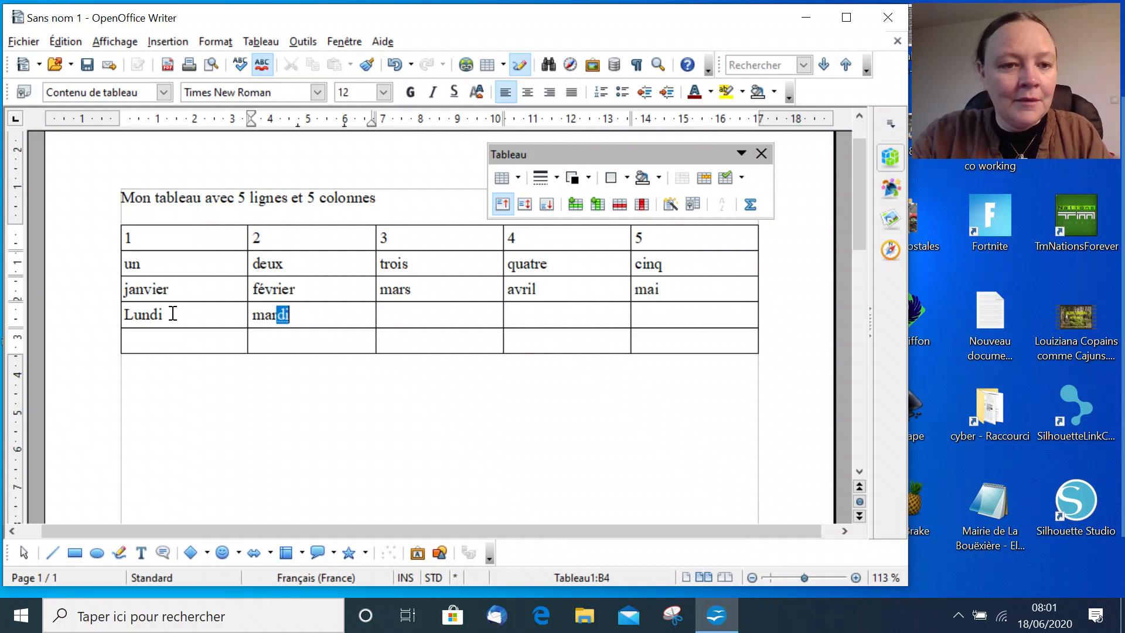
key(Return)
key(Tab)
text(mer)
key(Return)
key(Tab)
text(jeu)
key(Return)
key(Tab)
text(ven)
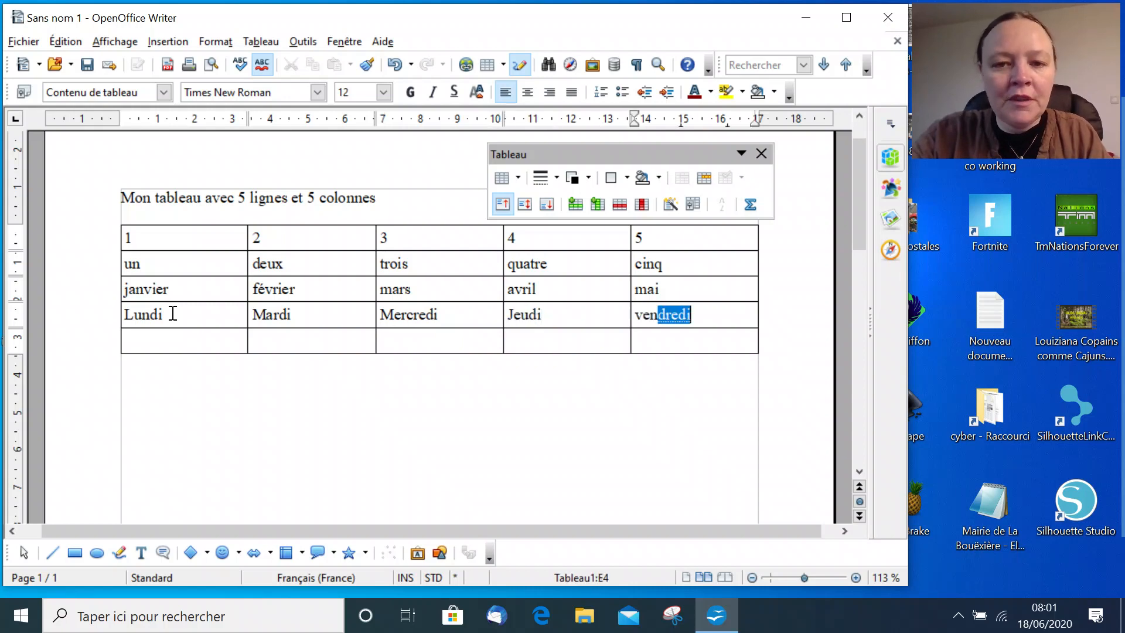
key(Return)
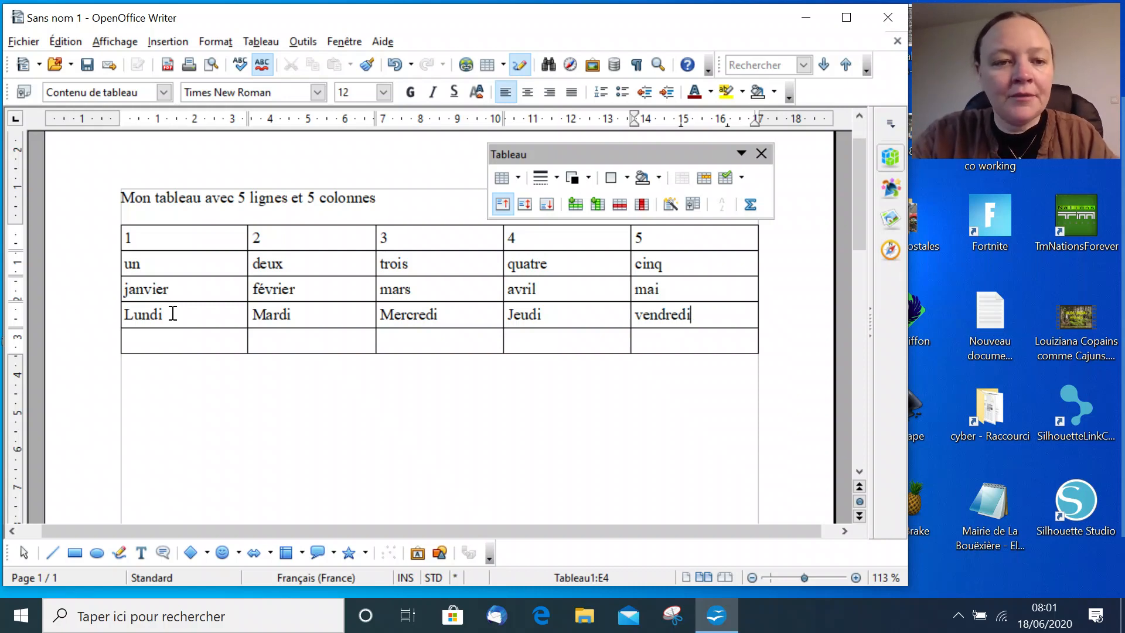
- Fill the five cells of the table's last row with the colours Rouge, Vert, Bleu, Jaune and blanc
click(133, 344)
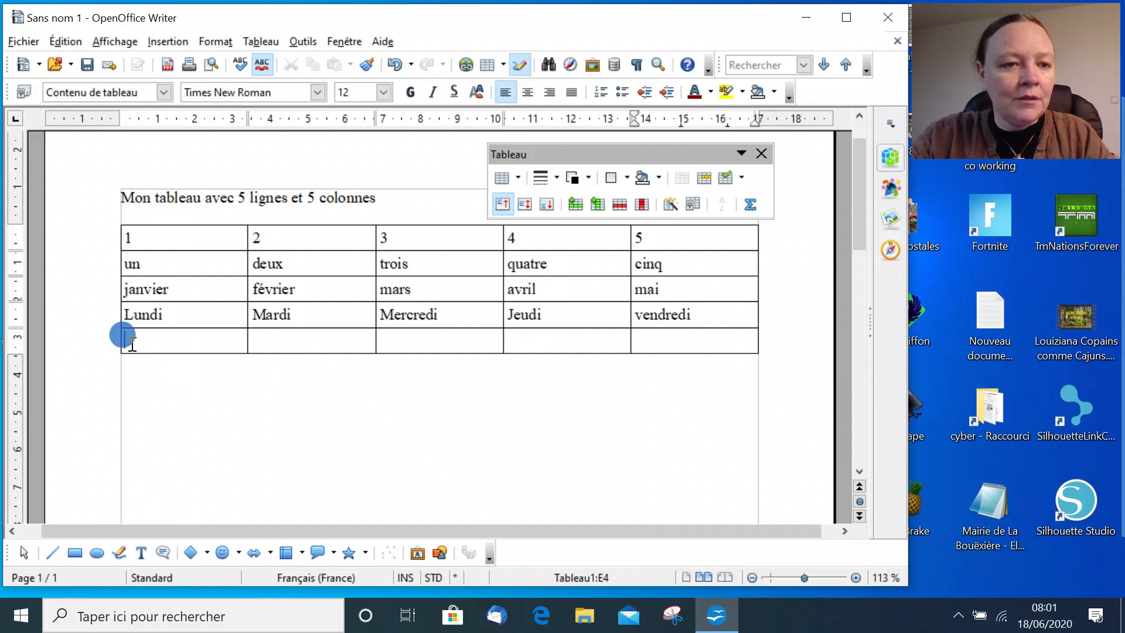
text(rougr)
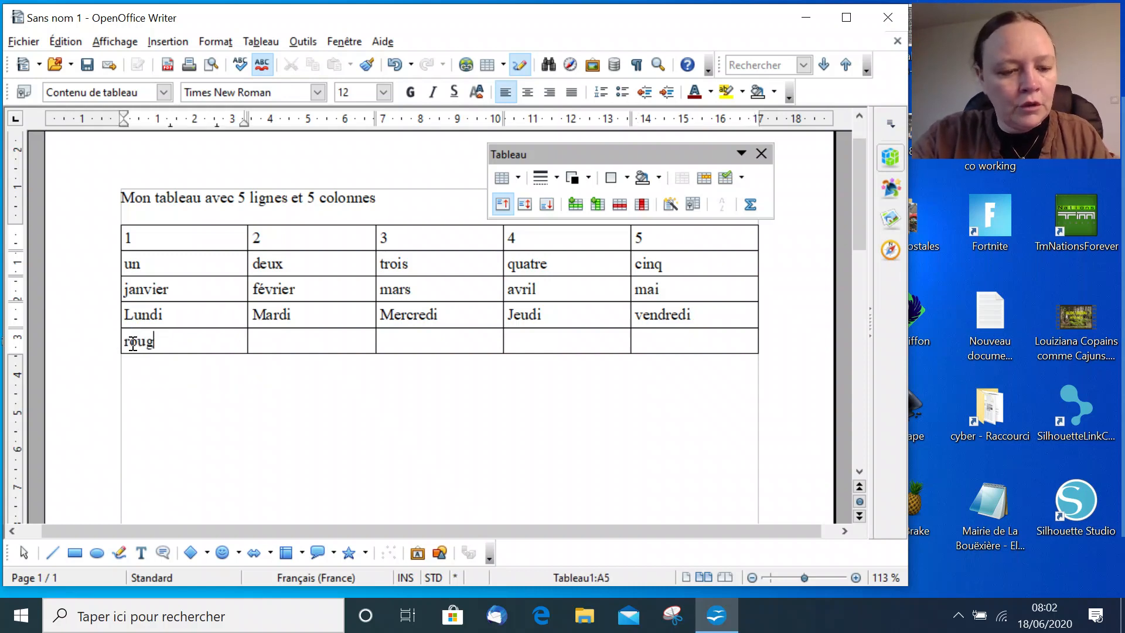
key(Tab)
text(vert)
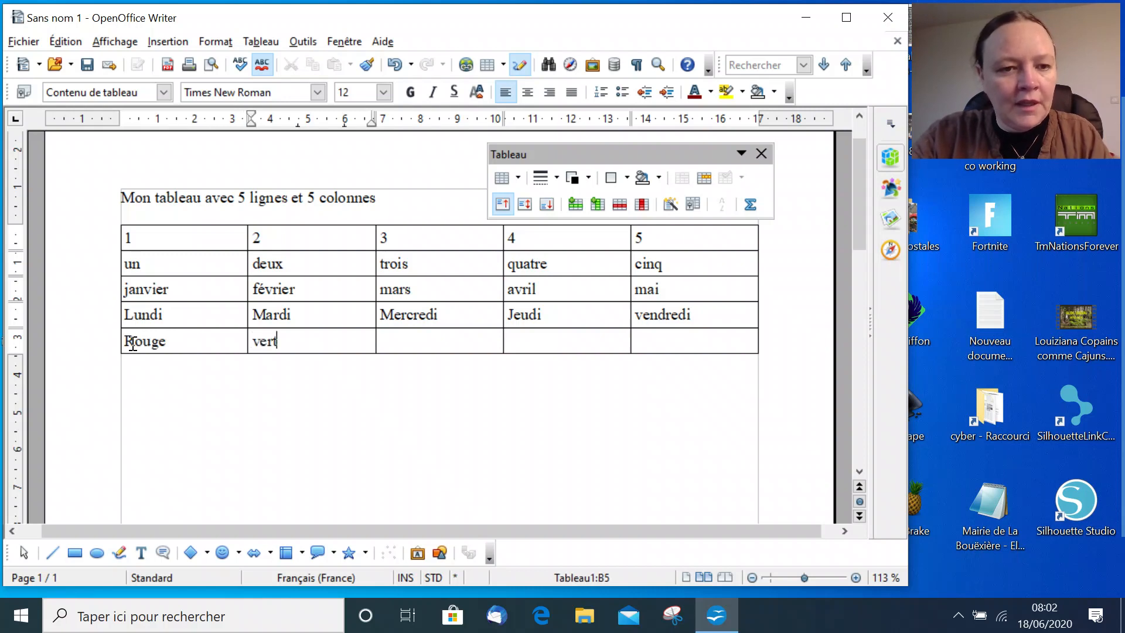
key(Tab)
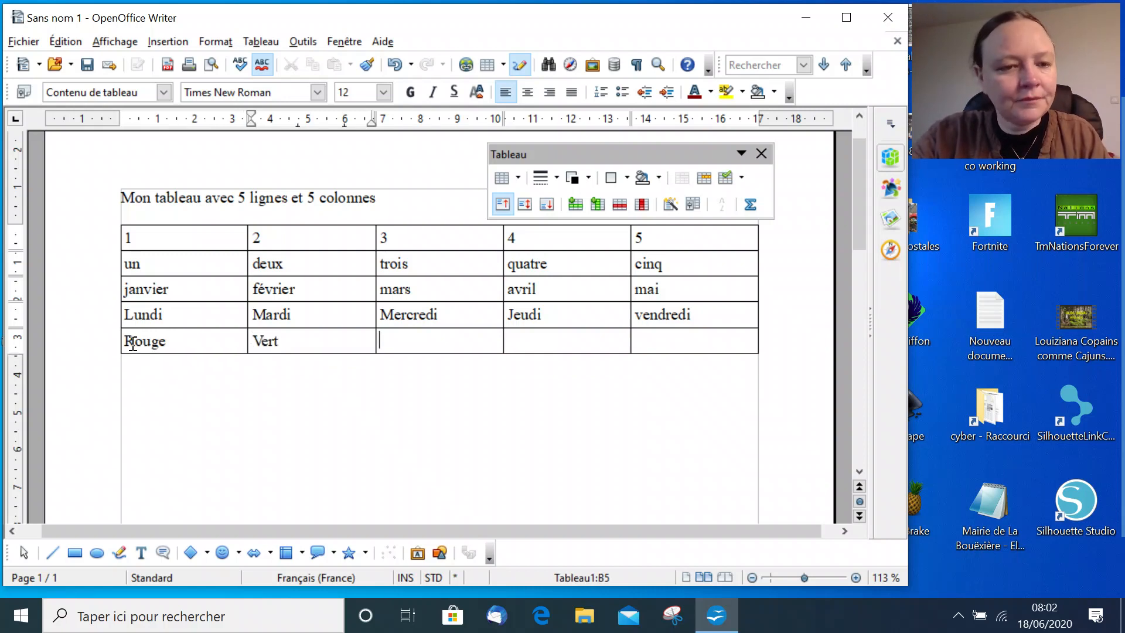
text(bleu)
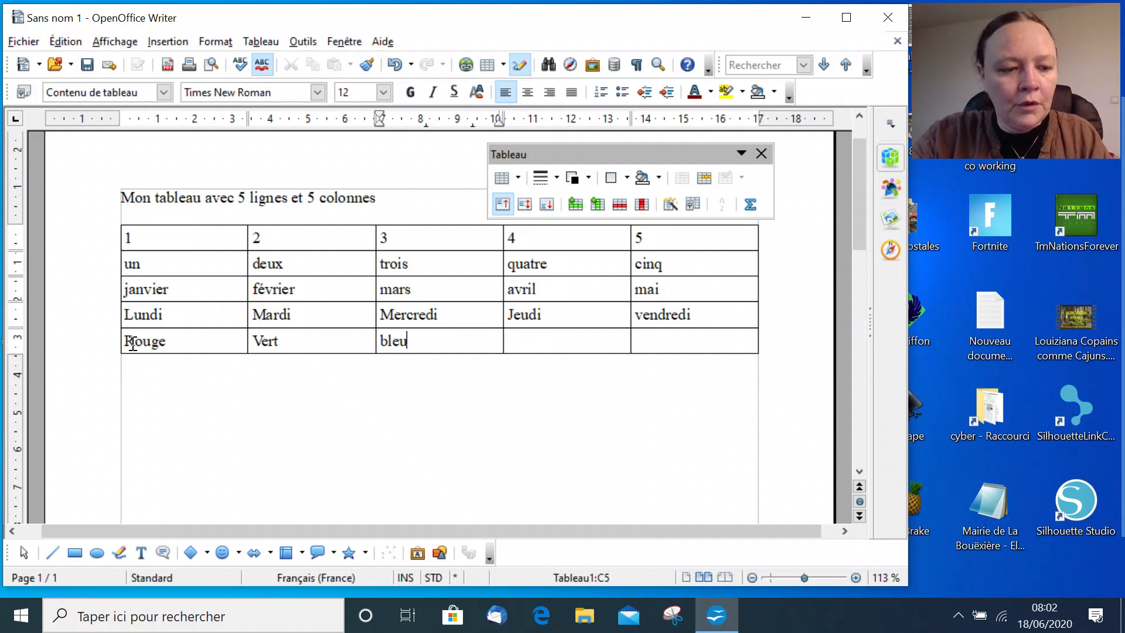
key(Tab)
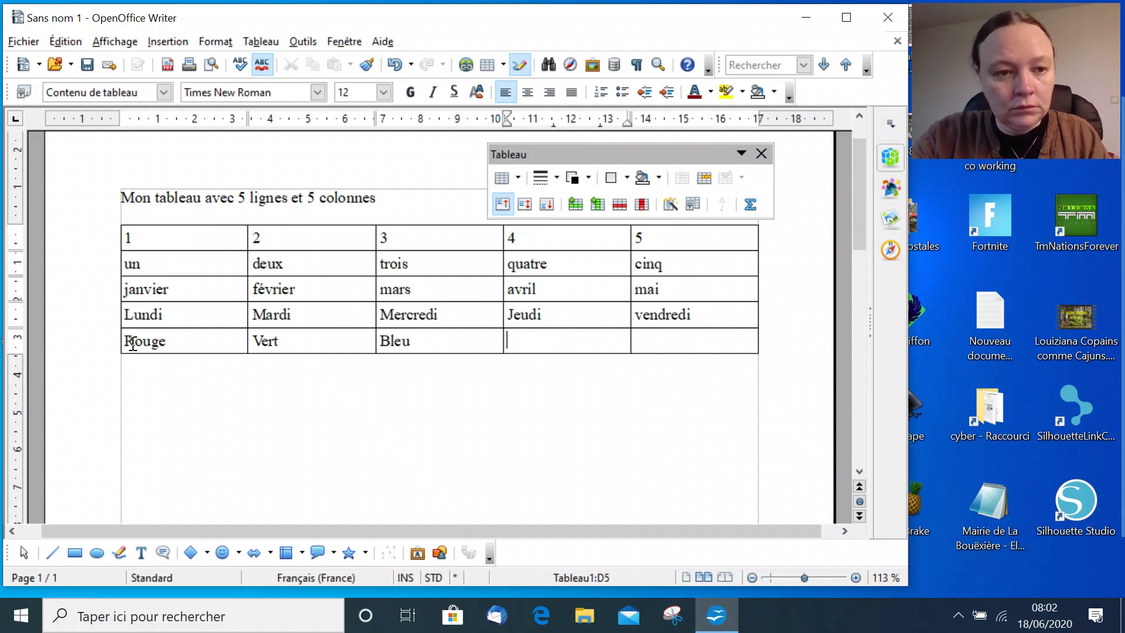
text(jaun)
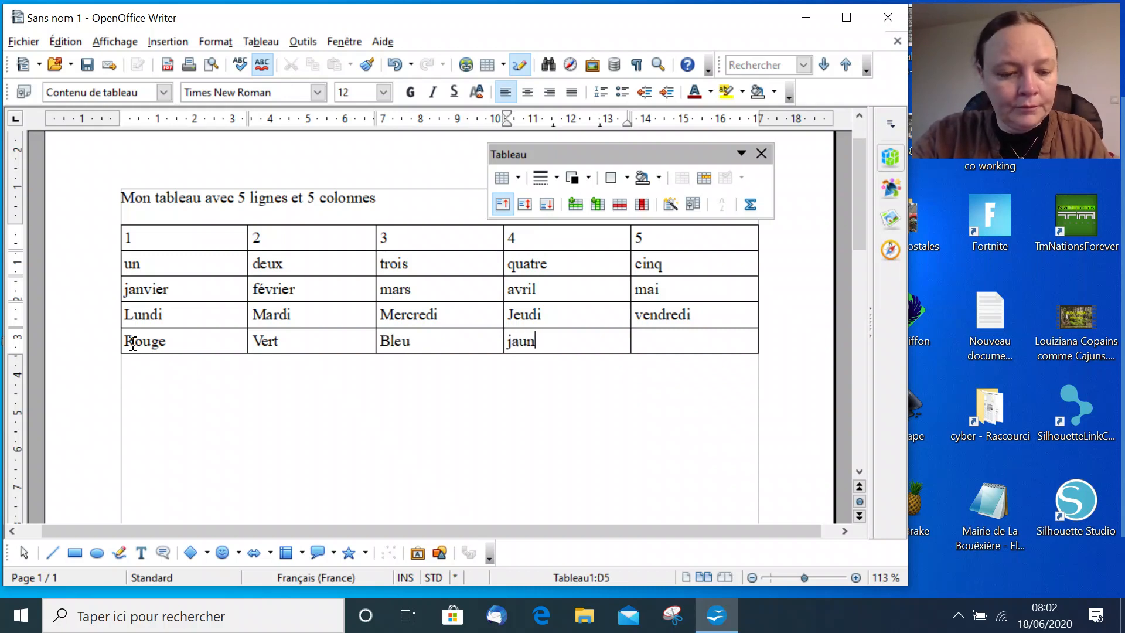
text(e)
key(Tab)
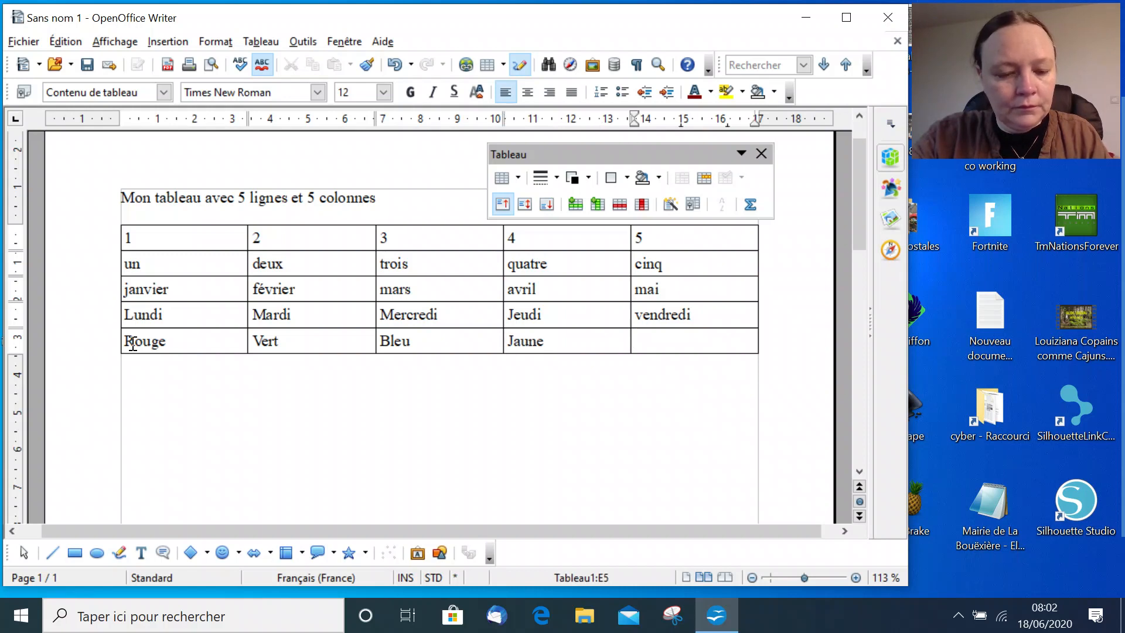
text(blanc)
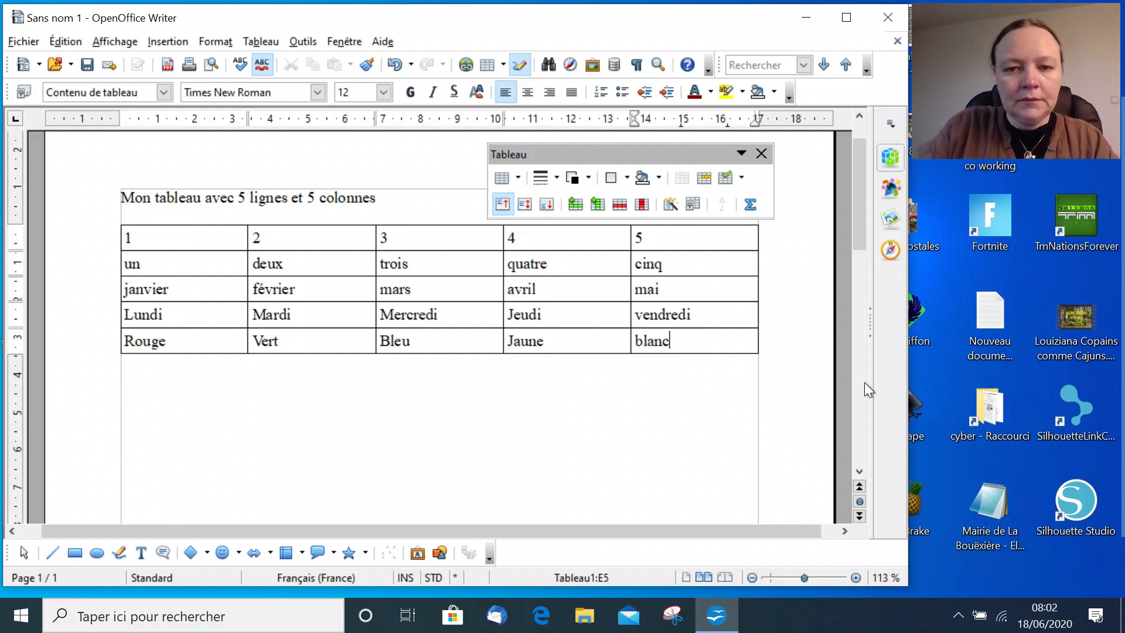
- Make the word "janvier" in the table's third row bold and place the cursor below the table
click(724, 318)
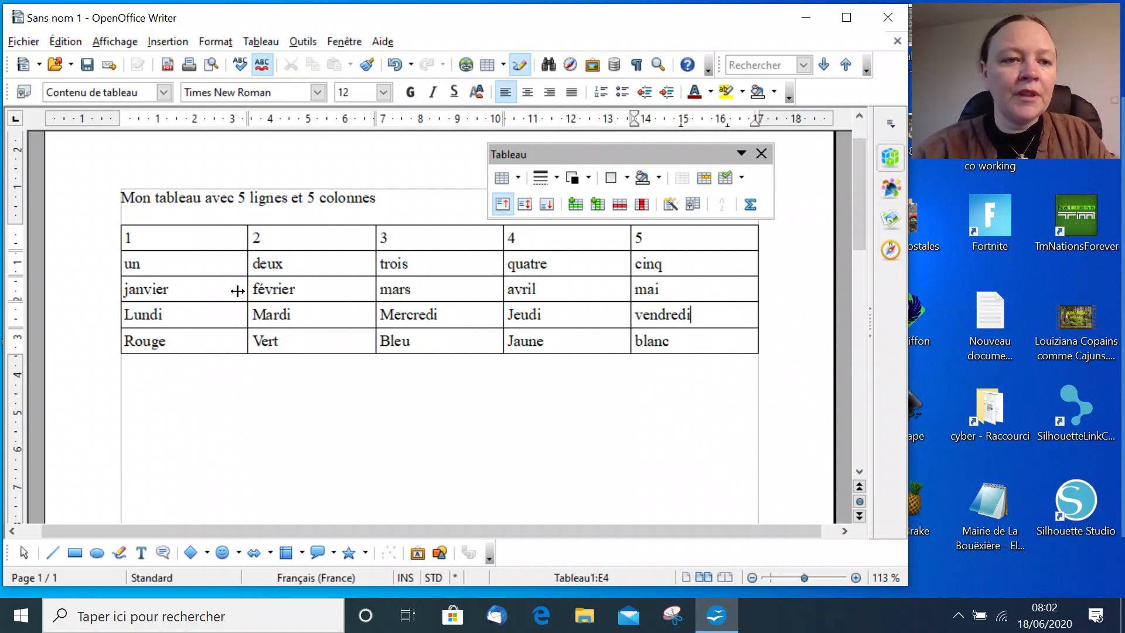
click(167, 240)
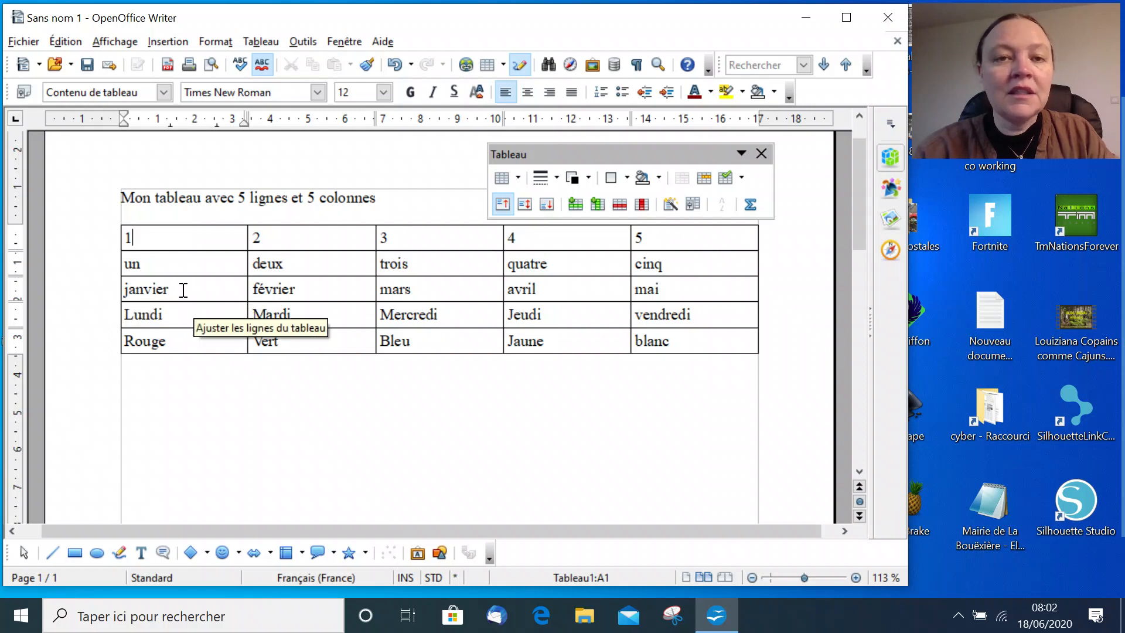
drag(183, 291, 118, 291)
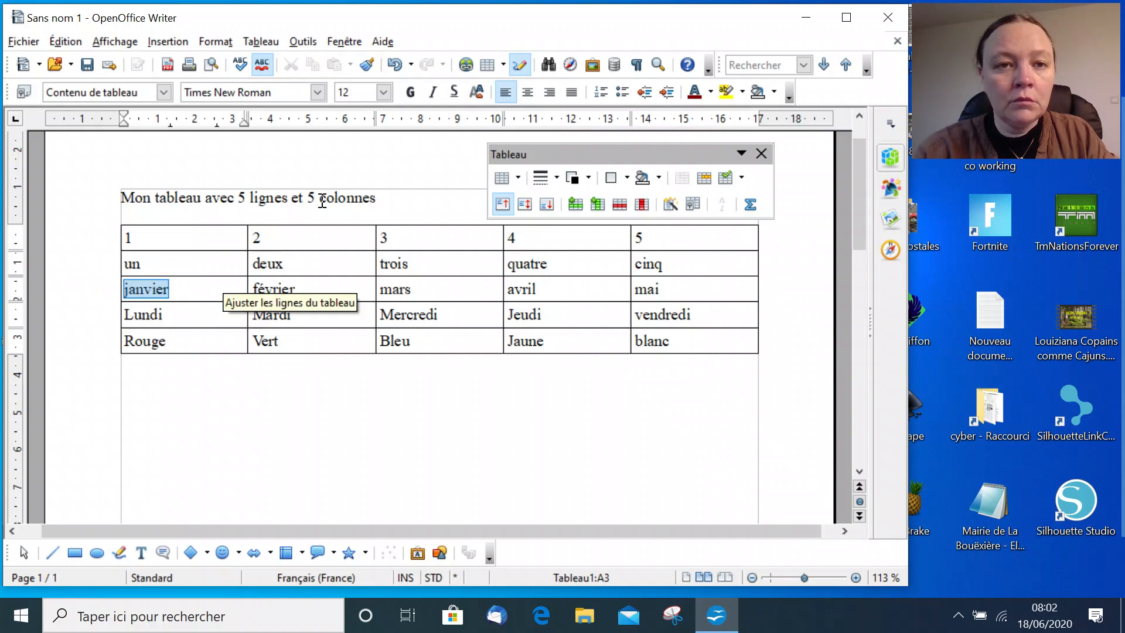
click(411, 93)
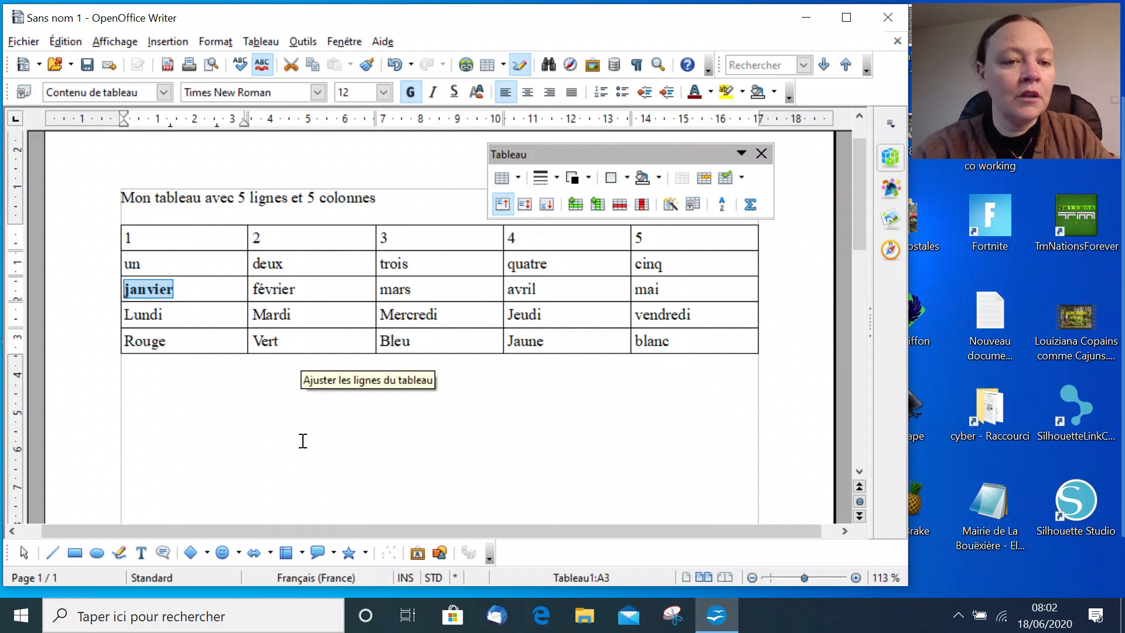
click(311, 411)
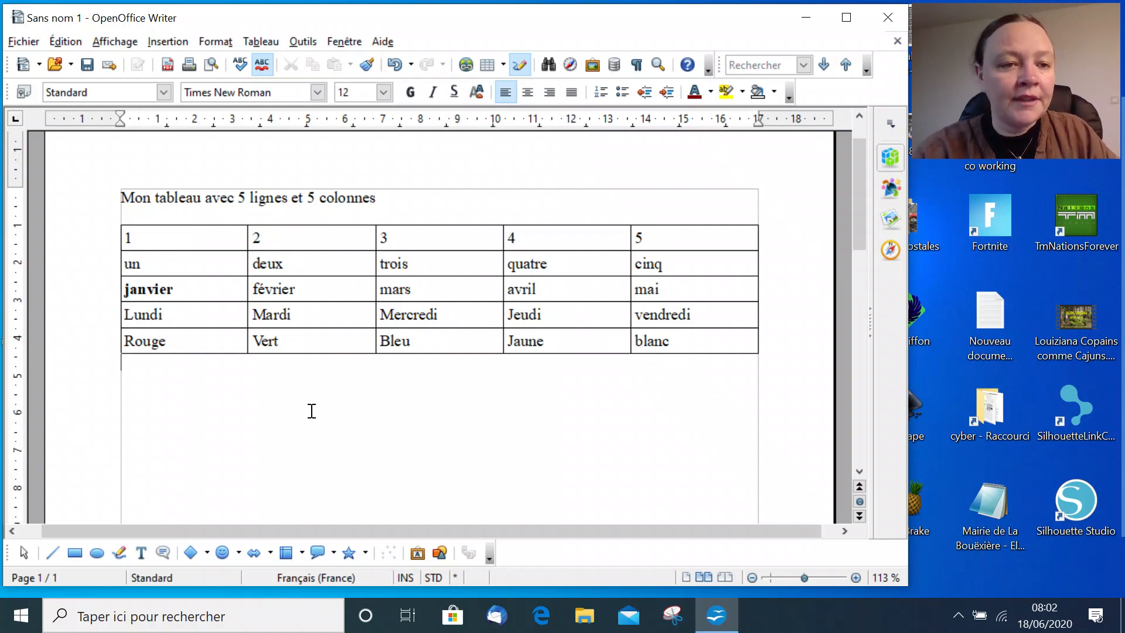
- Make the word "février" in the table's third row bold and italic
drag(294, 291, 245, 283)
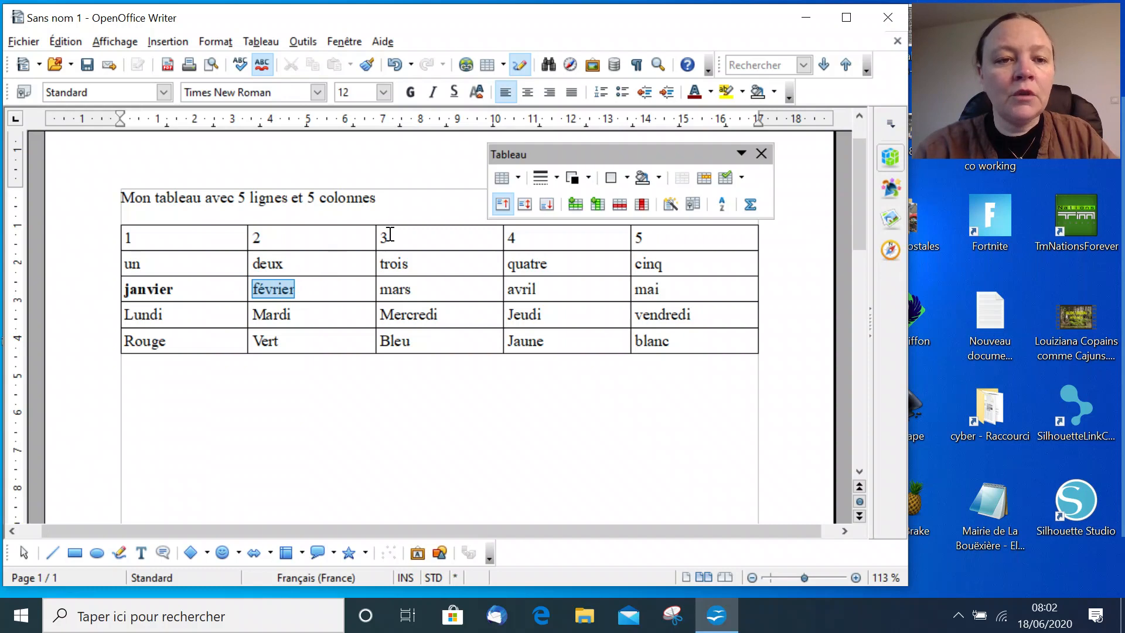
click(410, 93)
click(433, 93)
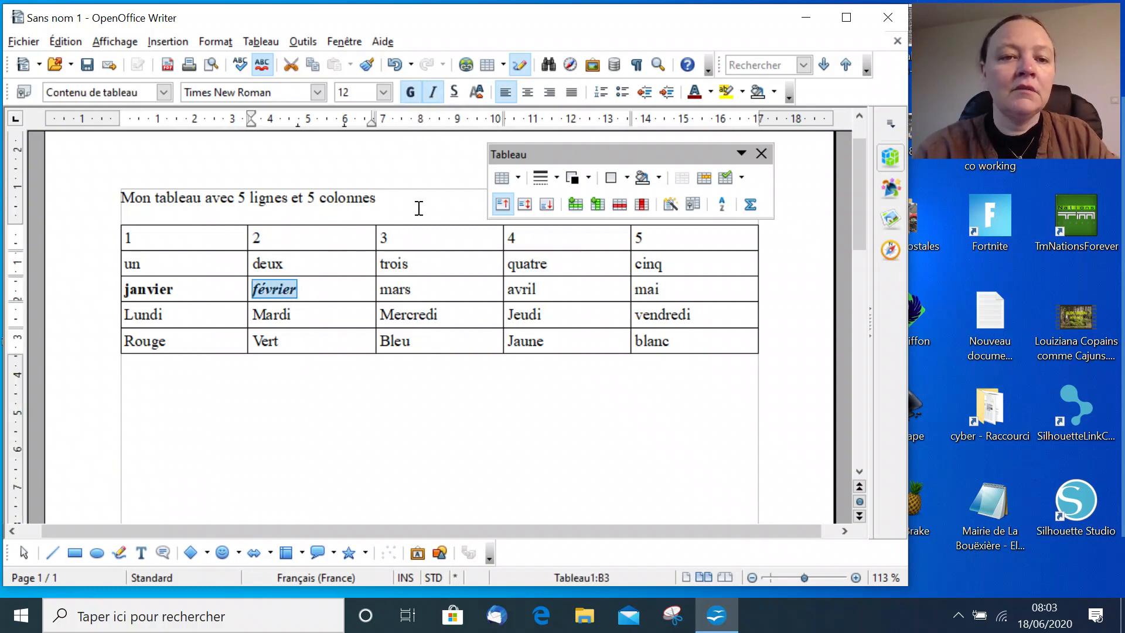
- Make the word "mars" in the table's third row bold and underlined
click(402, 292)
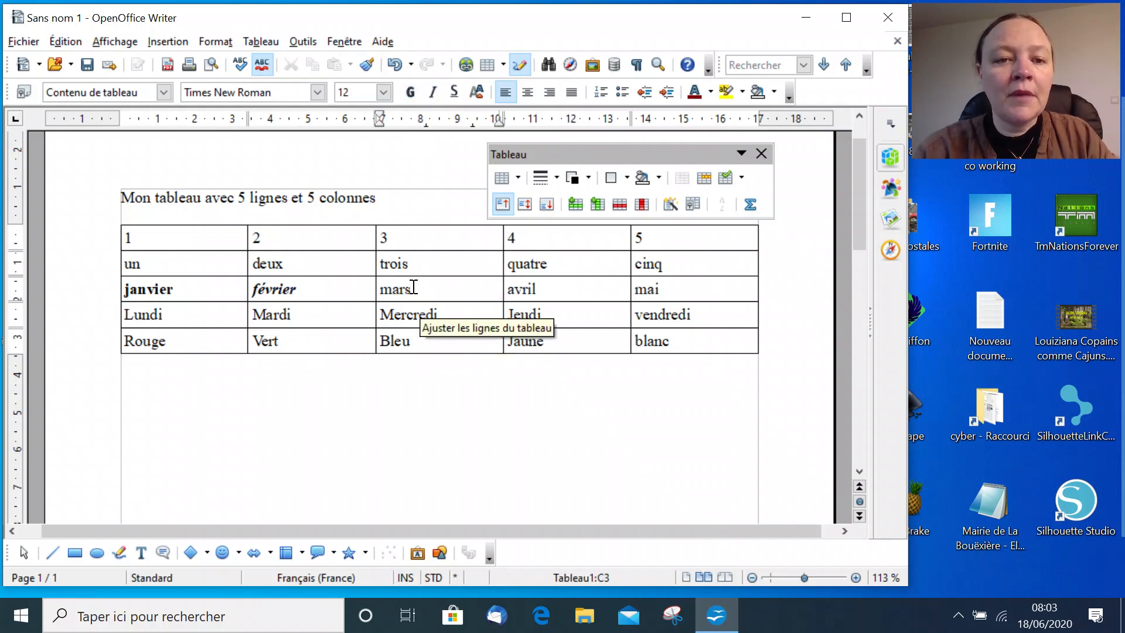
drag(420, 291, 380, 296)
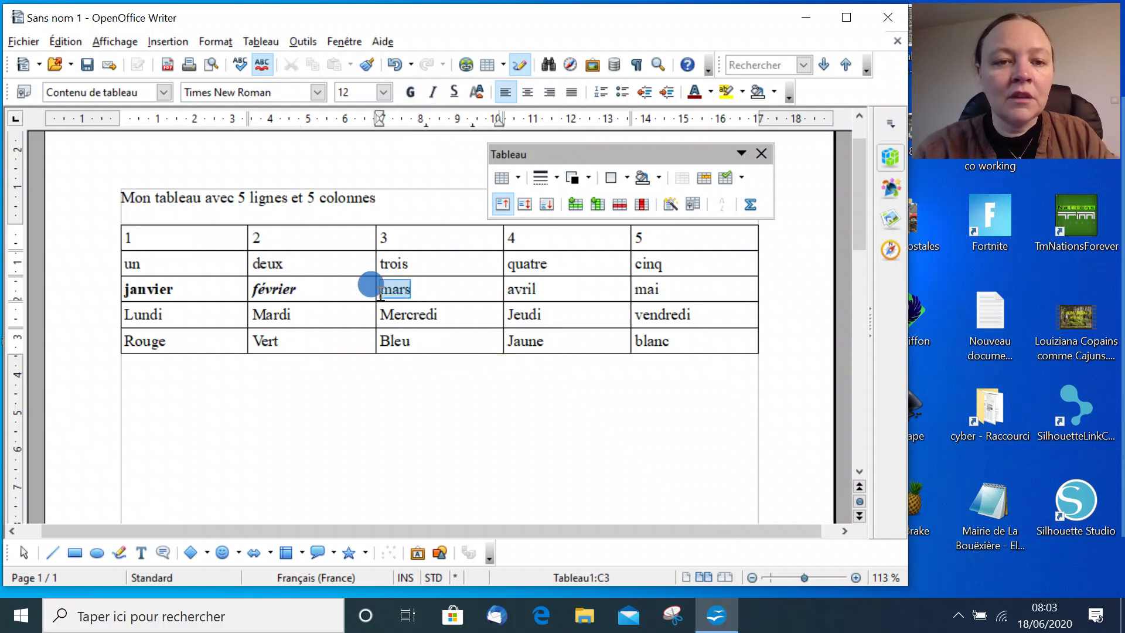
click(409, 92)
click(452, 92)
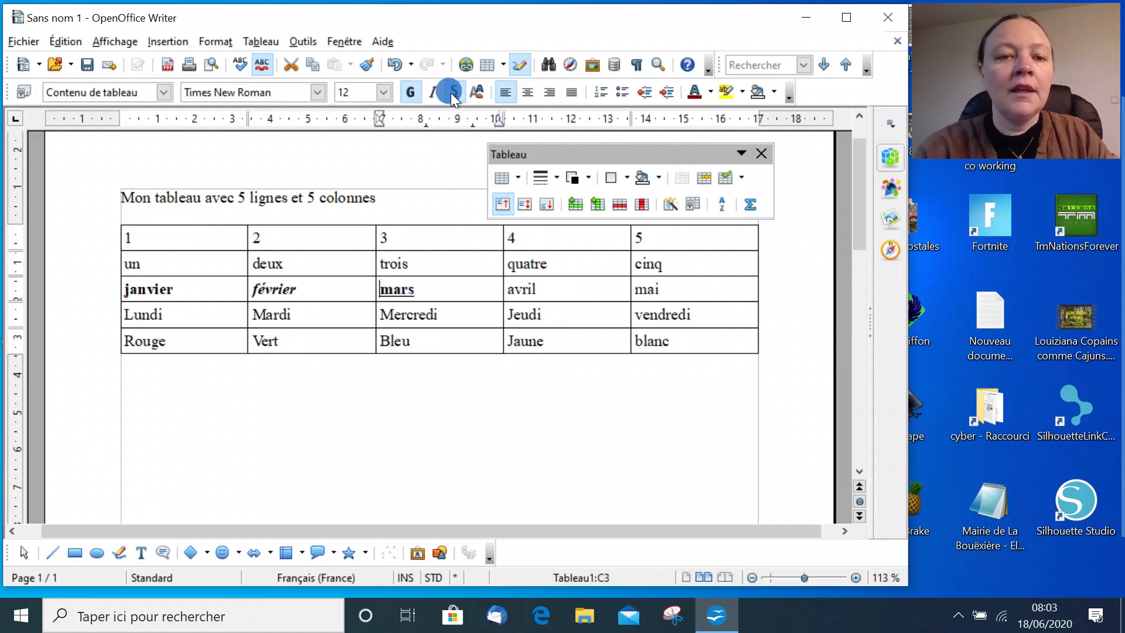
click(425, 286)
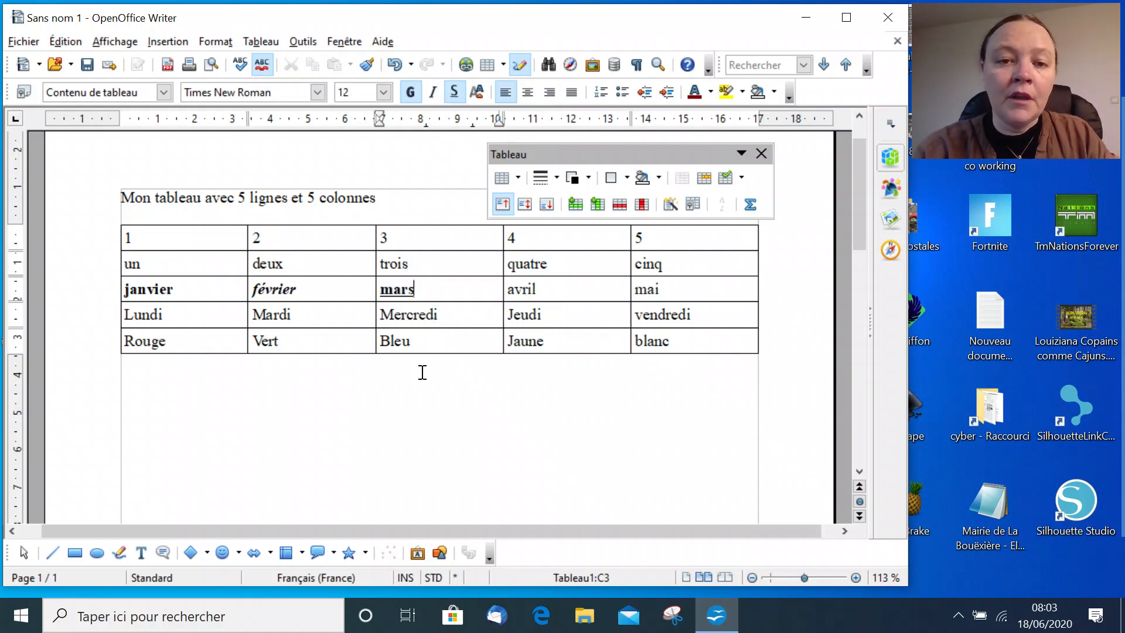
- Set the font colour of the word "avril" in the table's third row to Rouge 3
drag(537, 291, 509, 296)
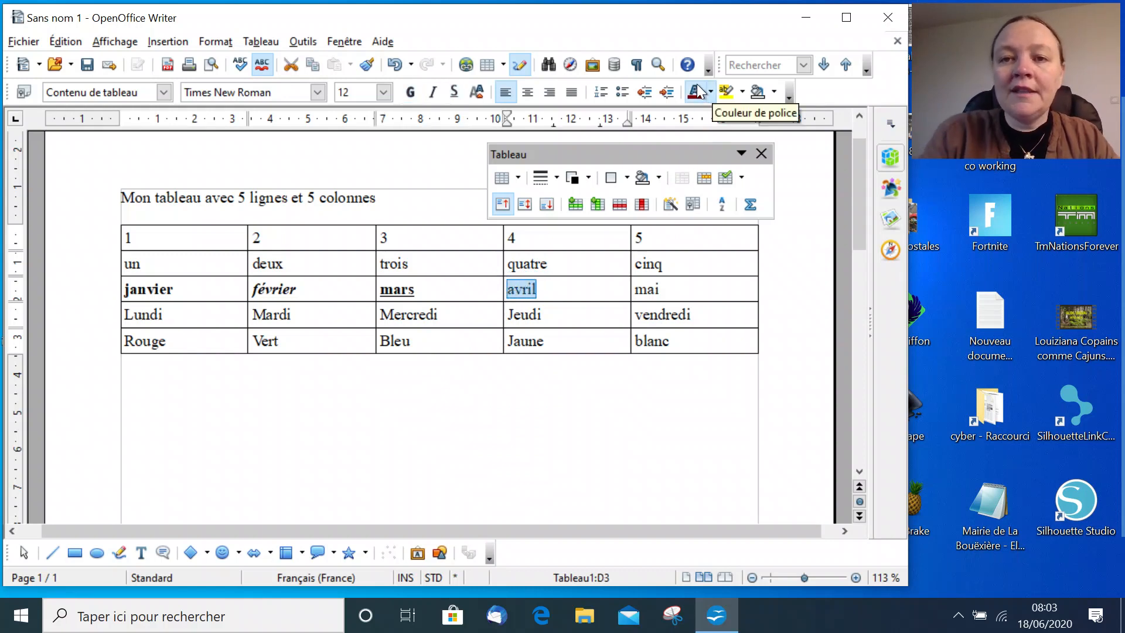
drag(674, 78, 721, 110)
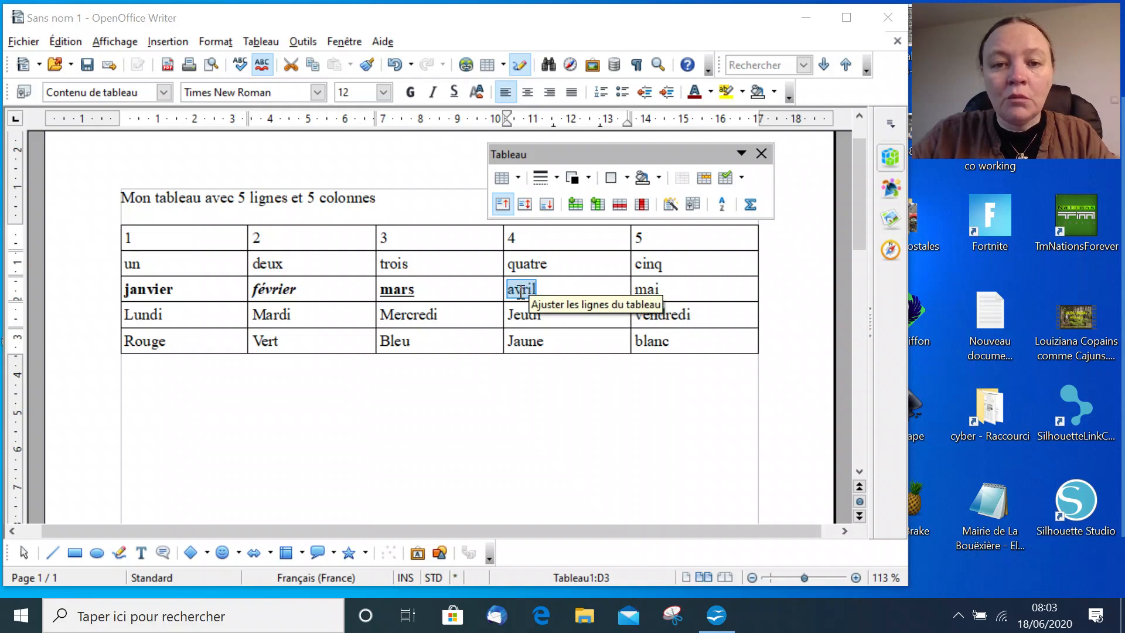
click(711, 93)
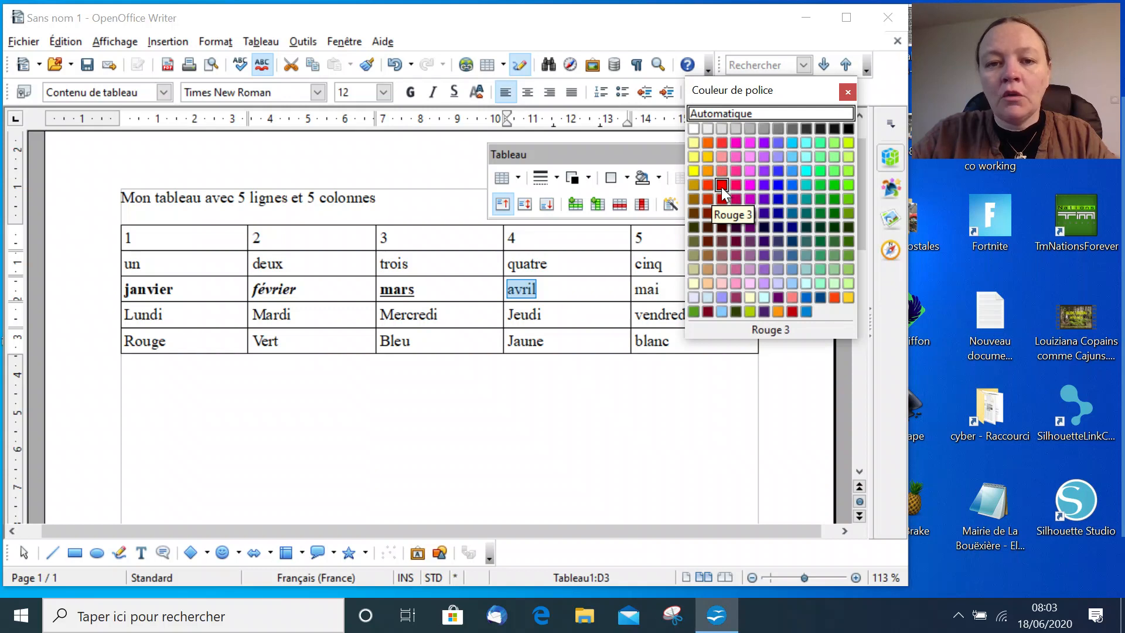
click(722, 187)
click(608, 339)
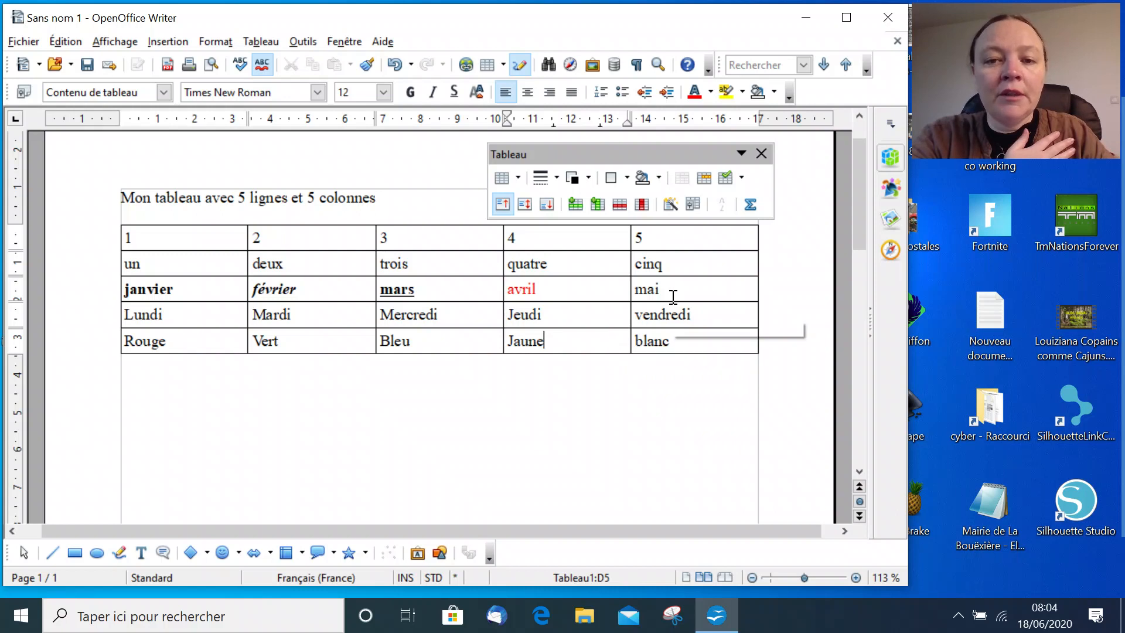
- Centre the word "mai" in its cell and make it bold with a red font colour
click(654, 283)
drag(663, 292, 633, 289)
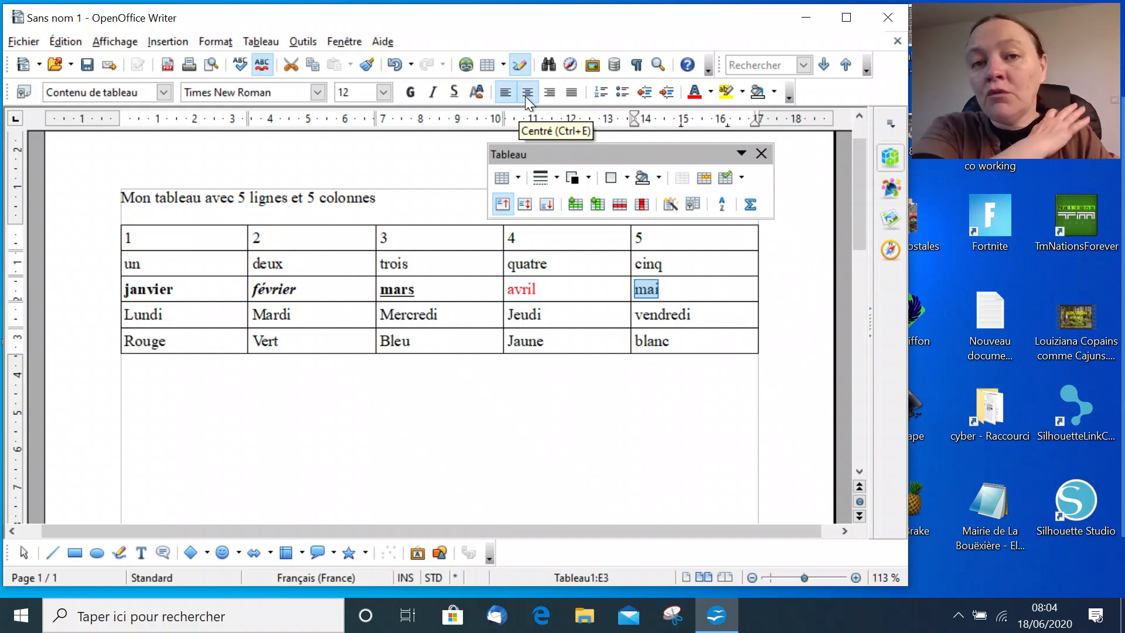
click(525, 93)
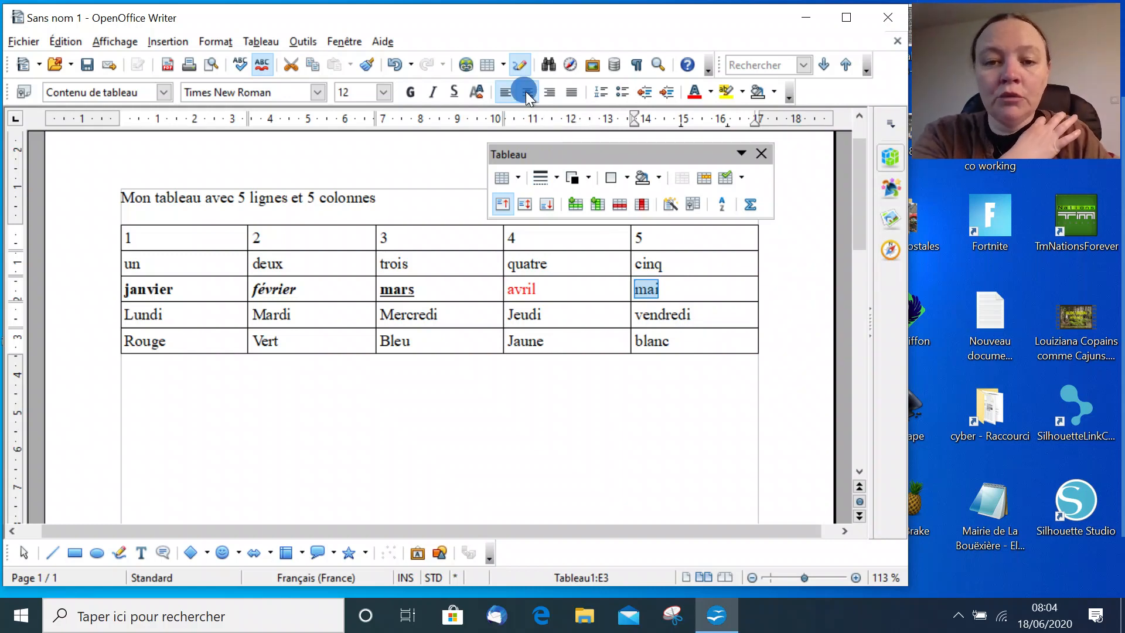
click(412, 92)
click(711, 96)
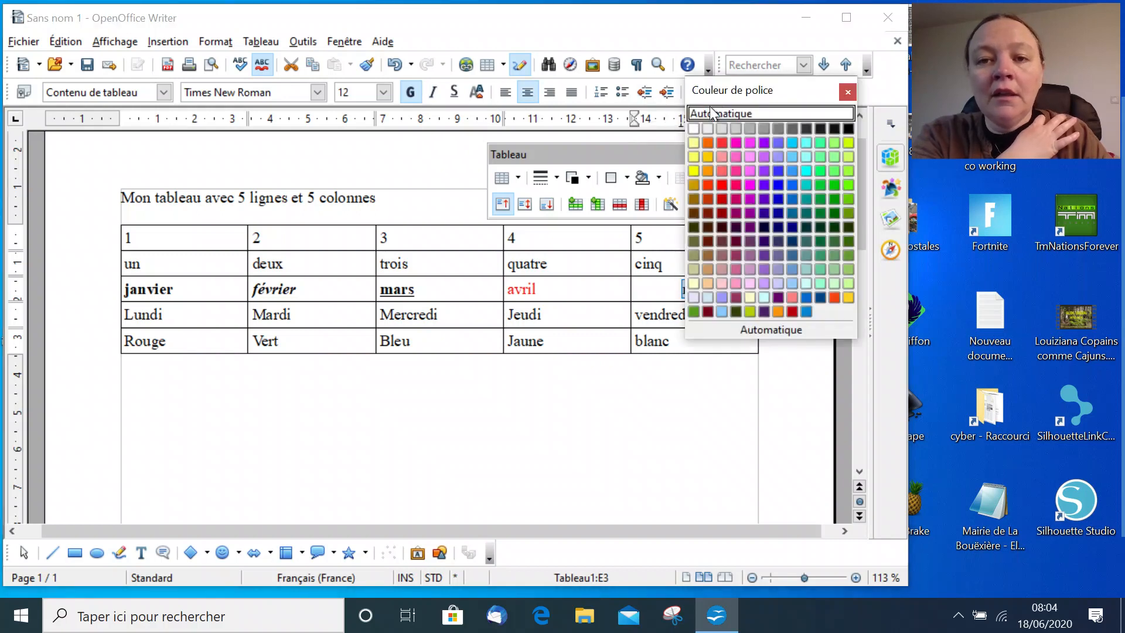
click(711, 182)
click(715, 309)
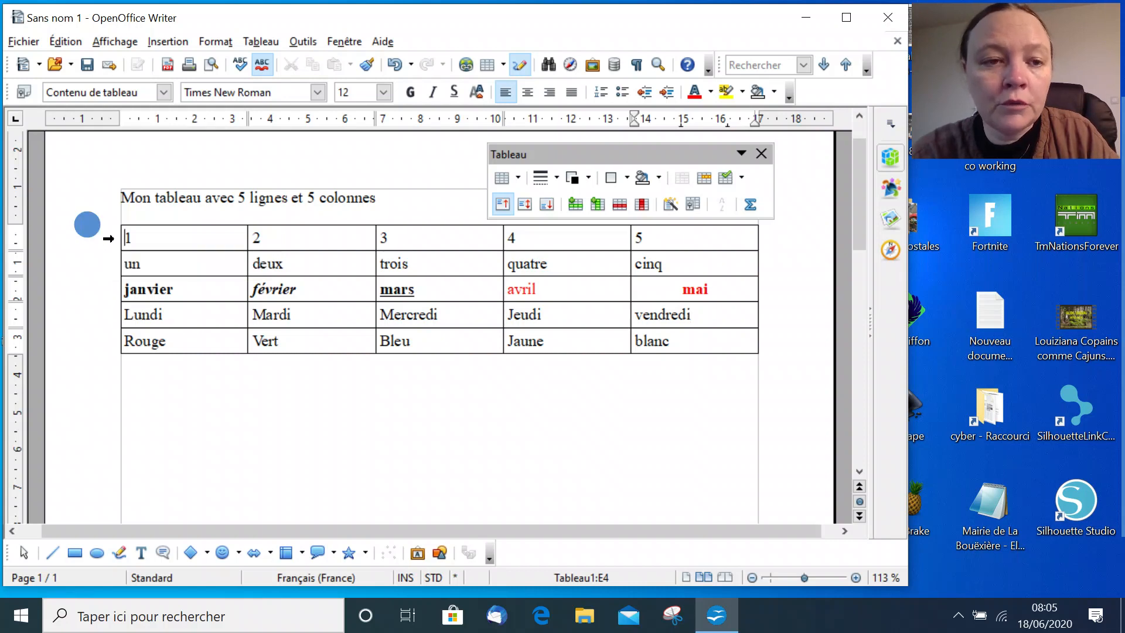
- Make the whole first row of the table, numbers 1 to 5, bold and centred
click(108, 237)
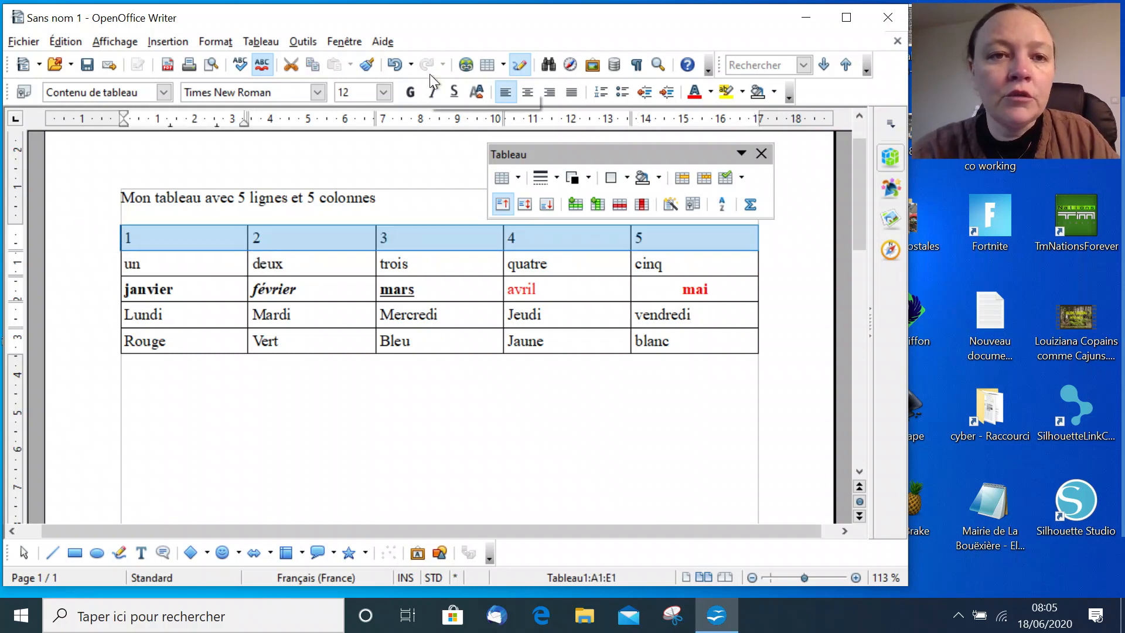
click(409, 92)
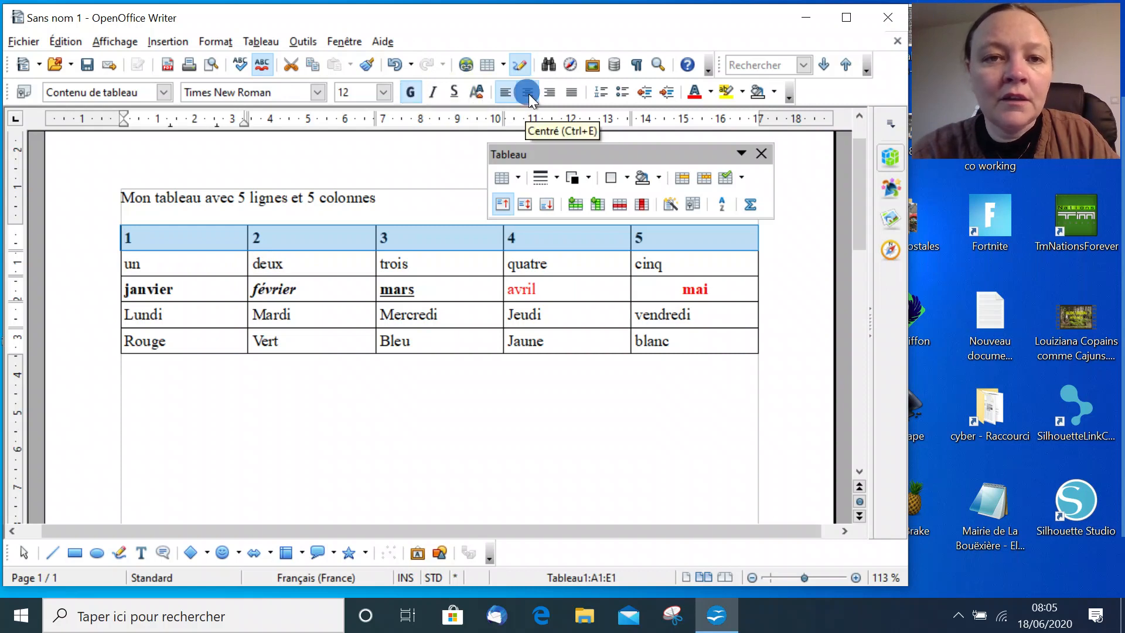
click(527, 92)
click(286, 403)
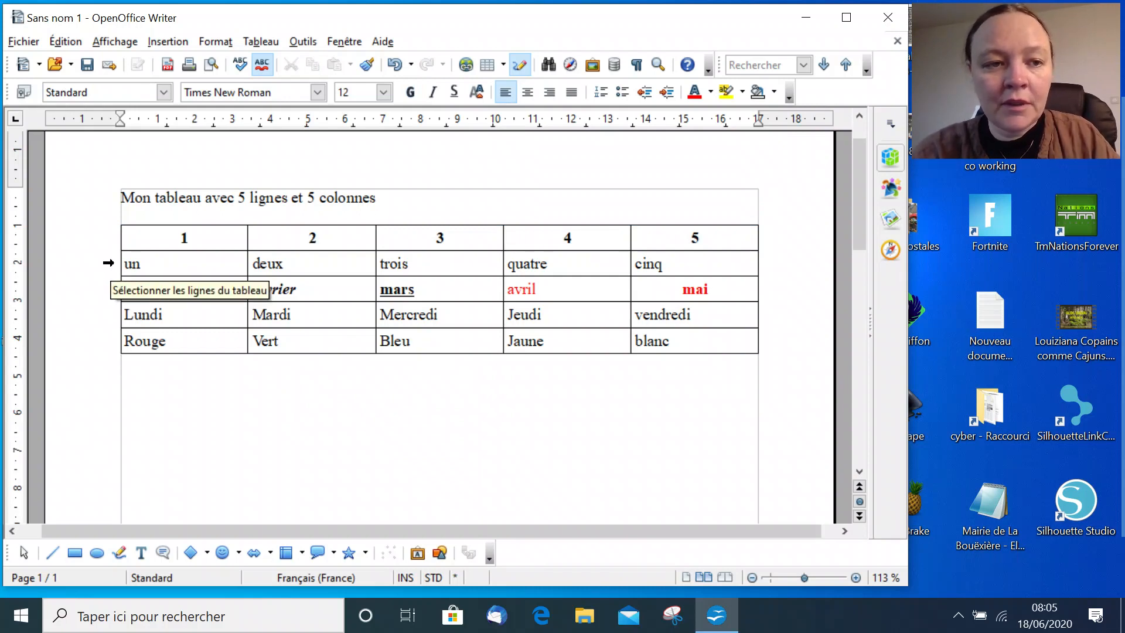
- Underline and centre the table's last row of colour names and highlight its text in yellow
click(105, 340)
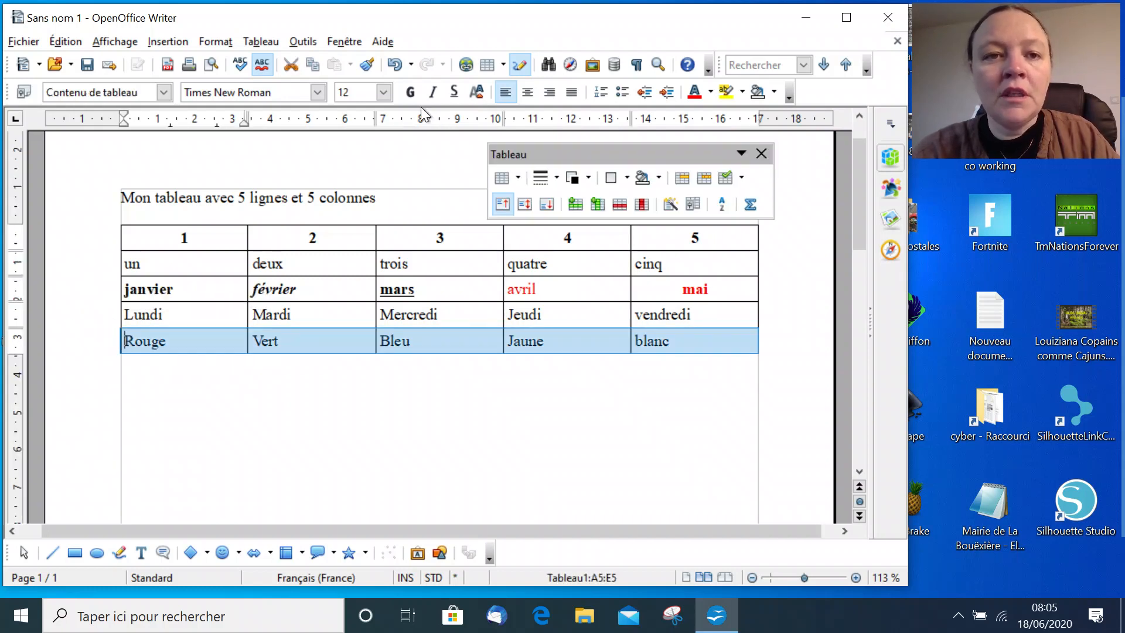
click(453, 93)
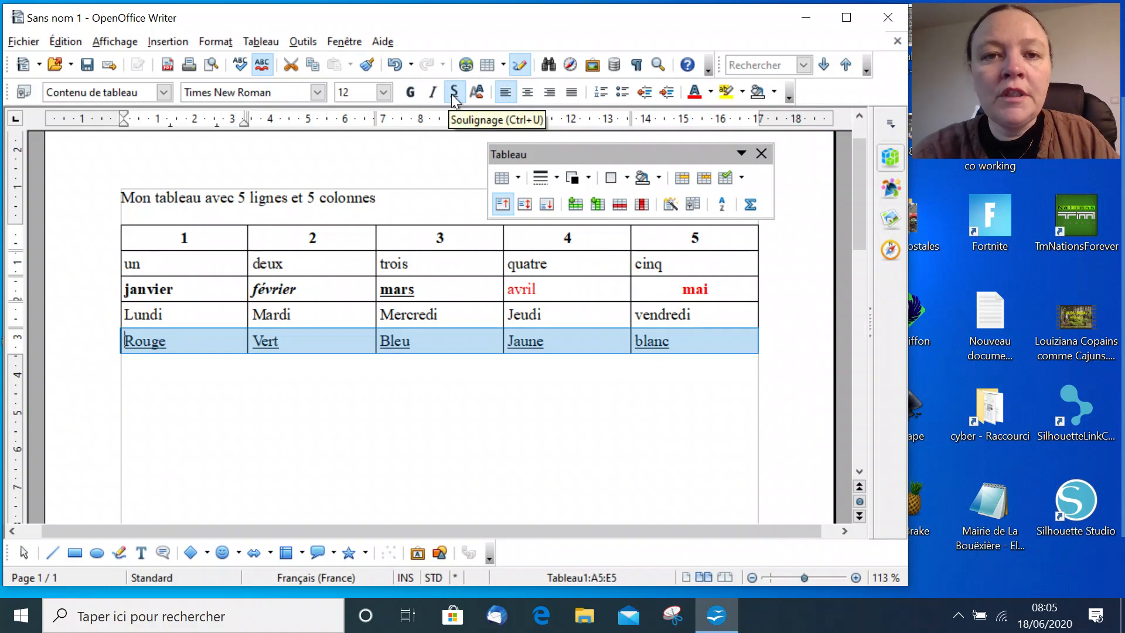
click(528, 92)
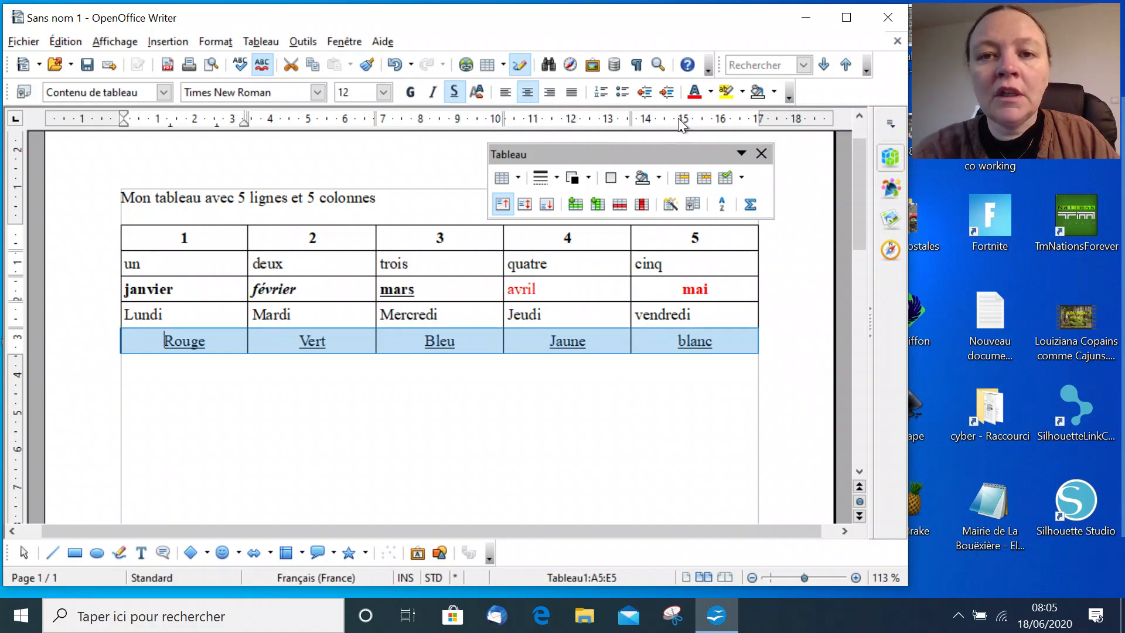
click(726, 92)
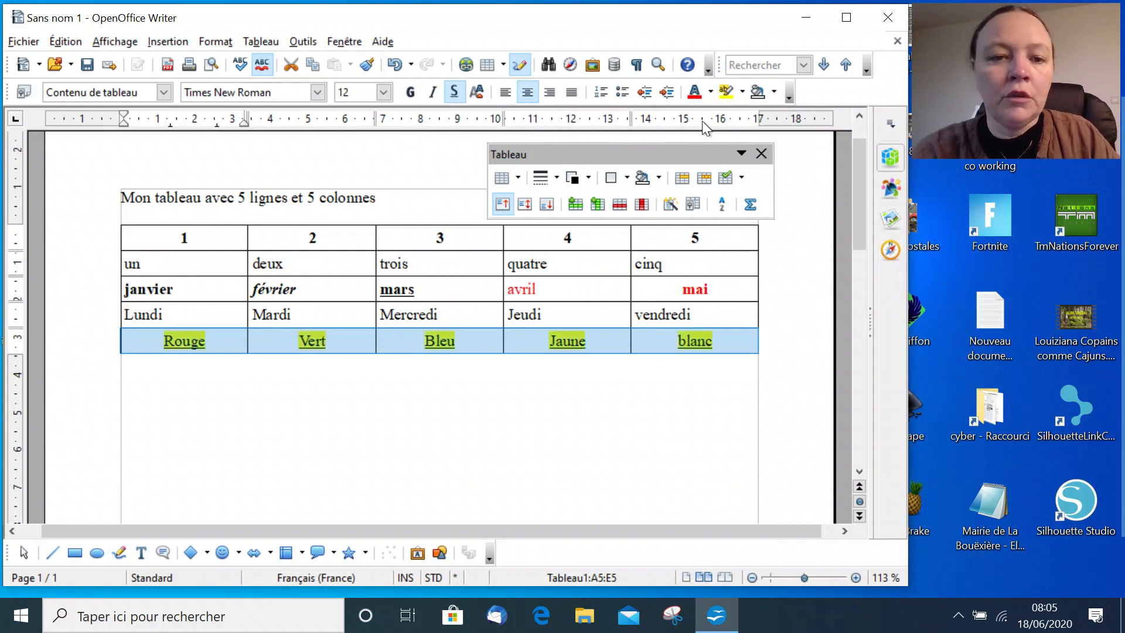
click(476, 389)
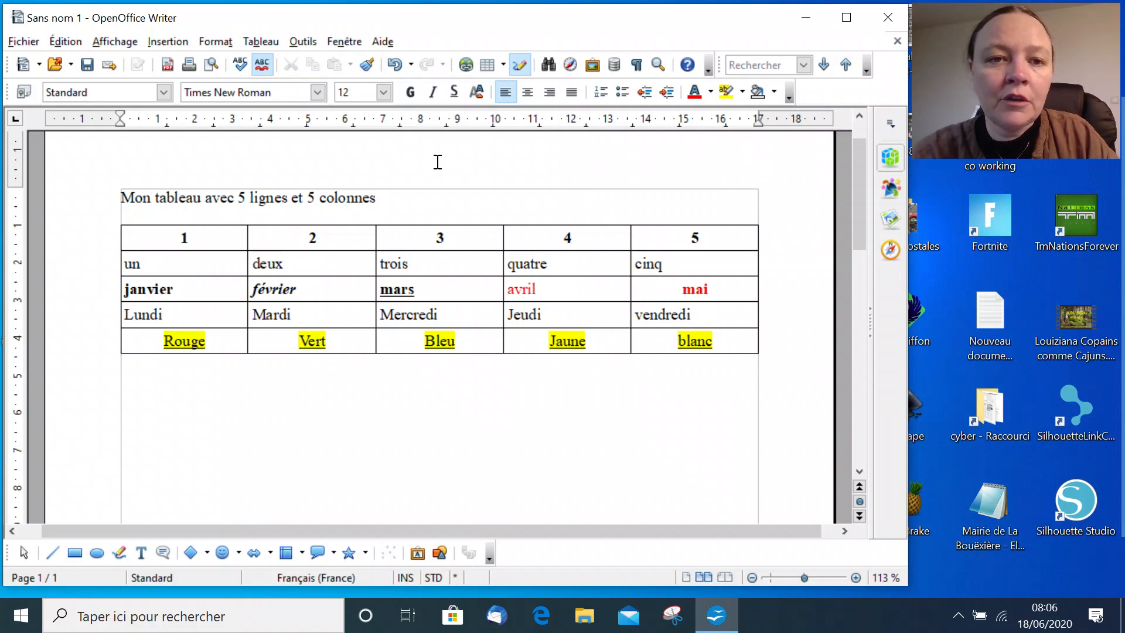
- Format the table's entire third column as centred, bold text in the Top Secret font at size 14
click(440, 217)
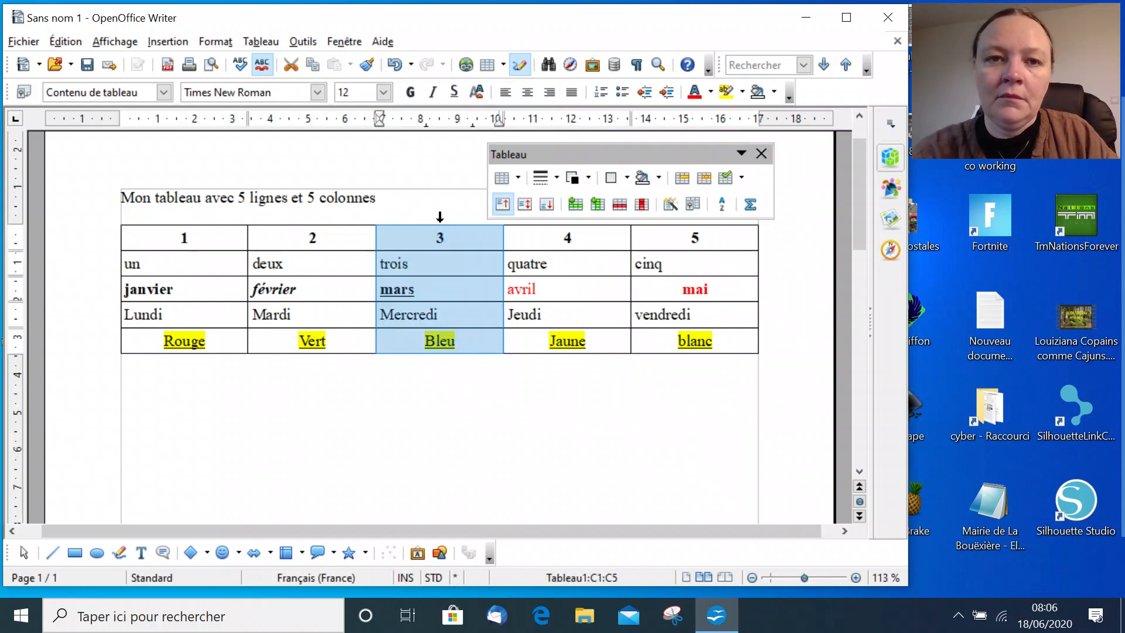
click(527, 93)
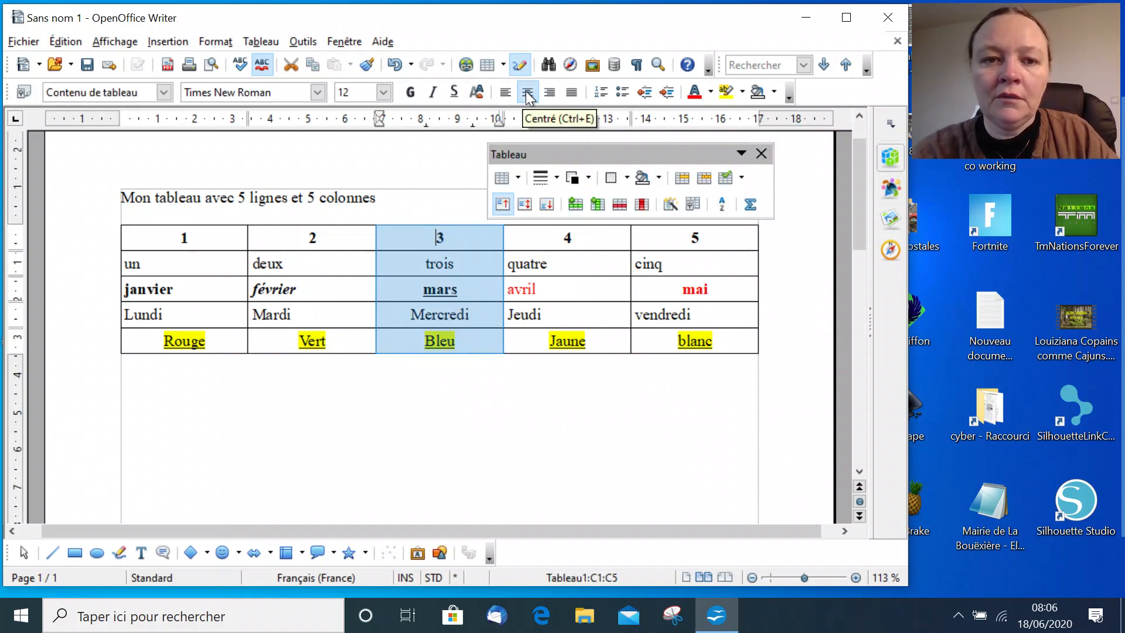
click(410, 93)
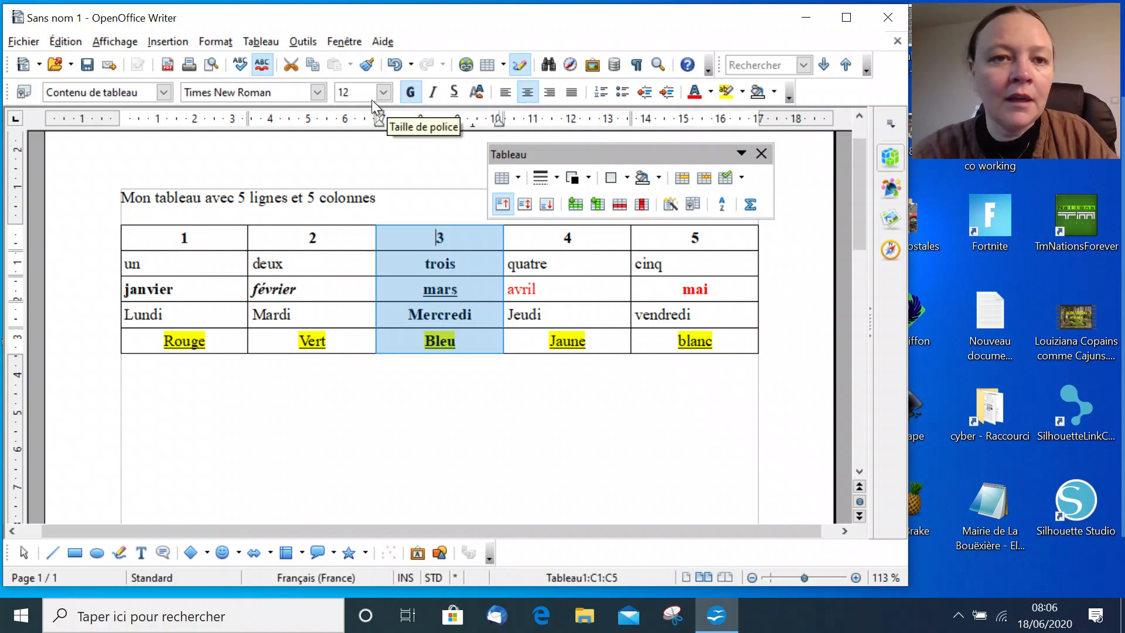
click(383, 92)
click(342, 206)
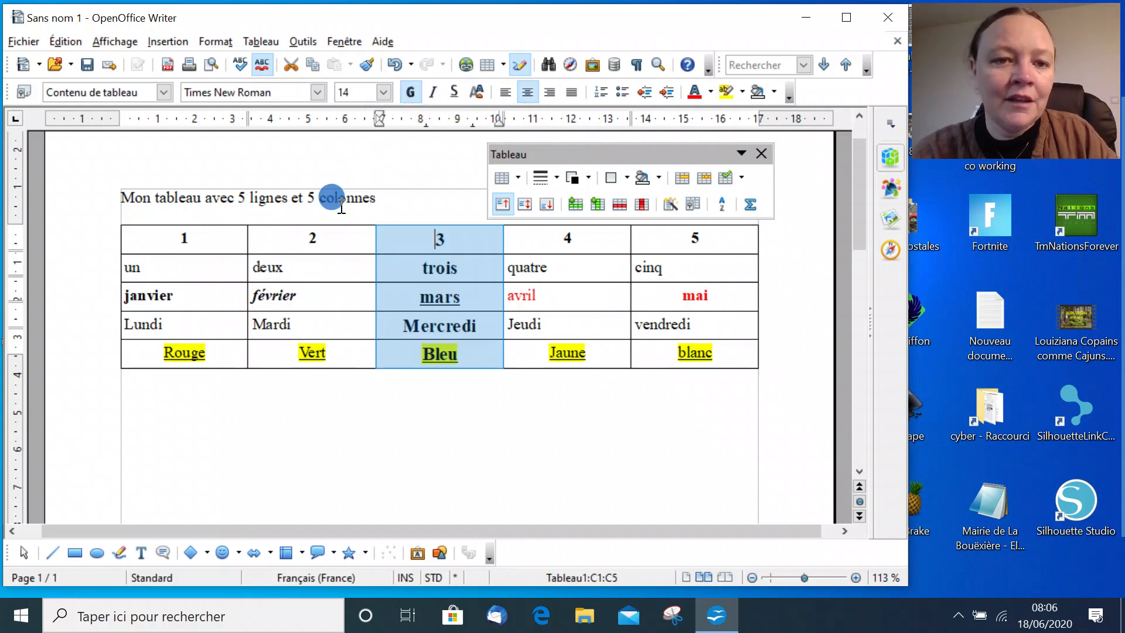
click(318, 94)
click(273, 173)
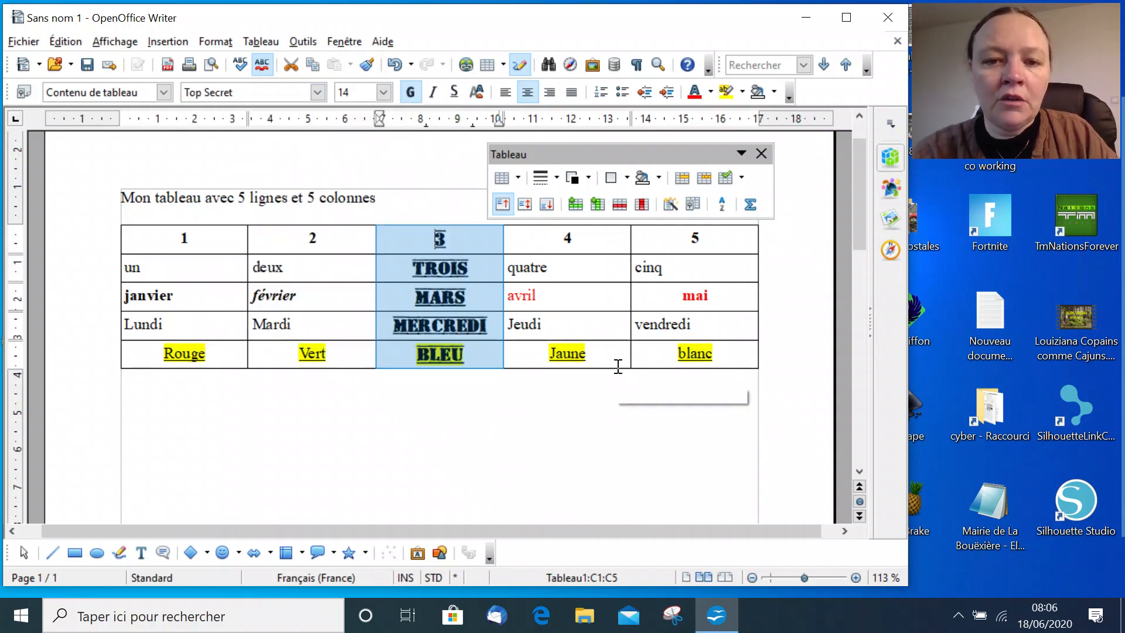
click(606, 353)
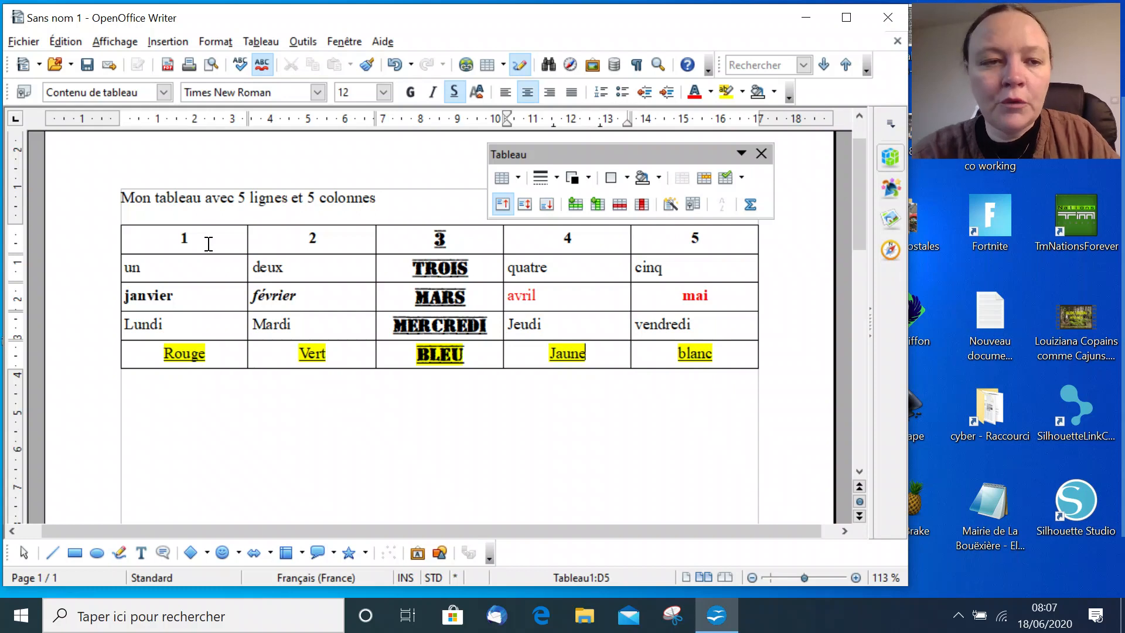
- Select the entire table and centre the text in all of its cells
click(109, 214)
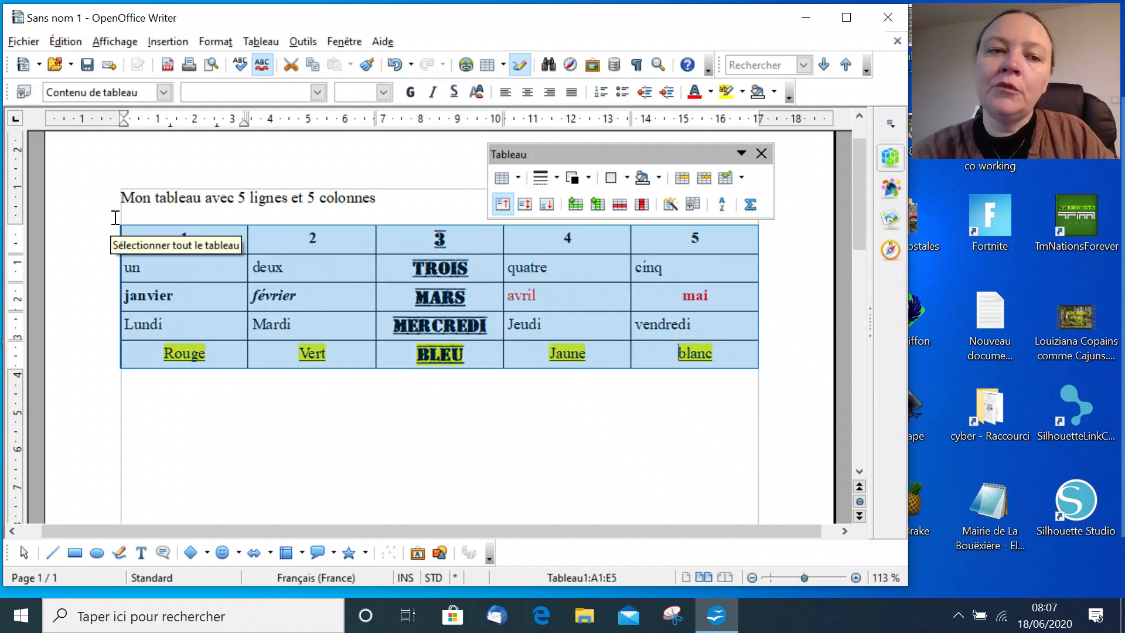
click(524, 93)
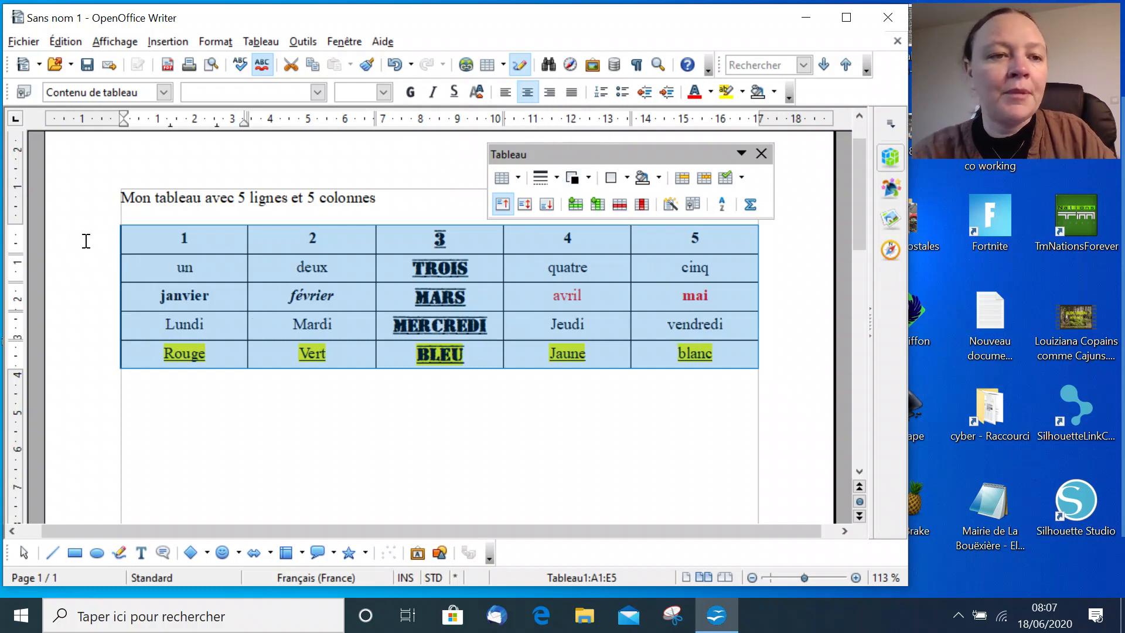
click(109, 241)
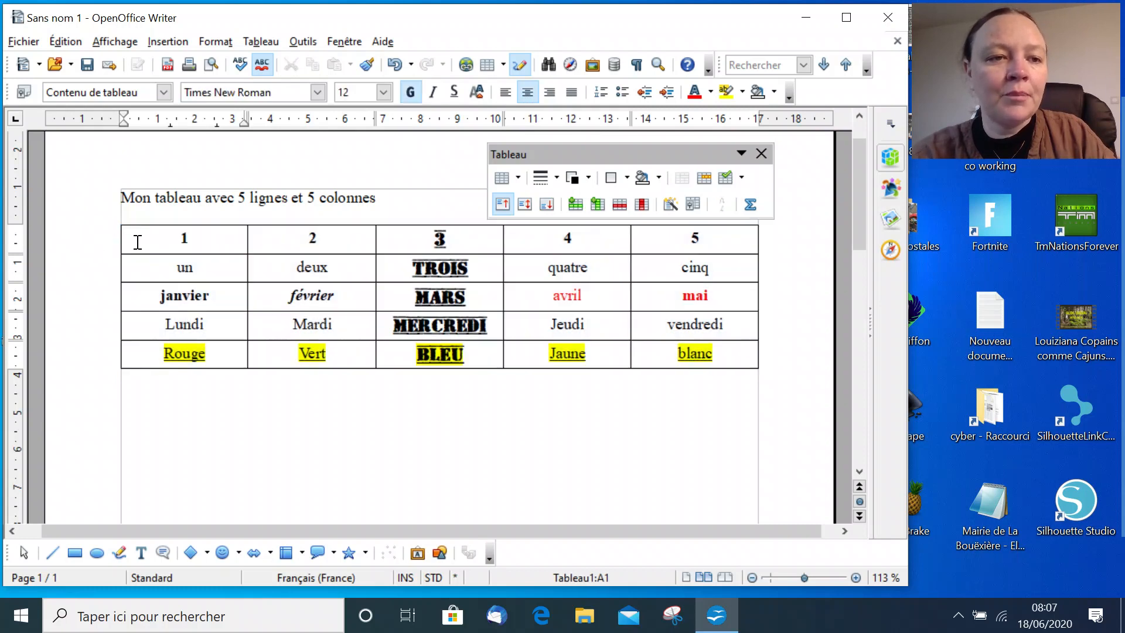
- Demonstrate selecting the first row, the third column and the whole table in turn, ending with the selection cleared
click(109, 241)
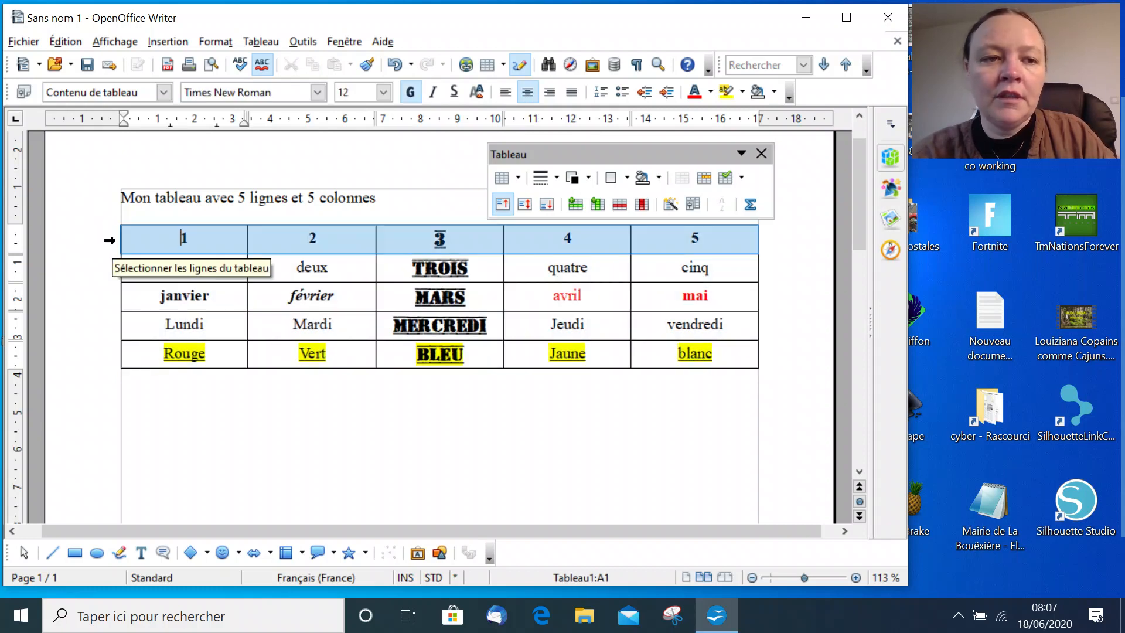
click(423, 214)
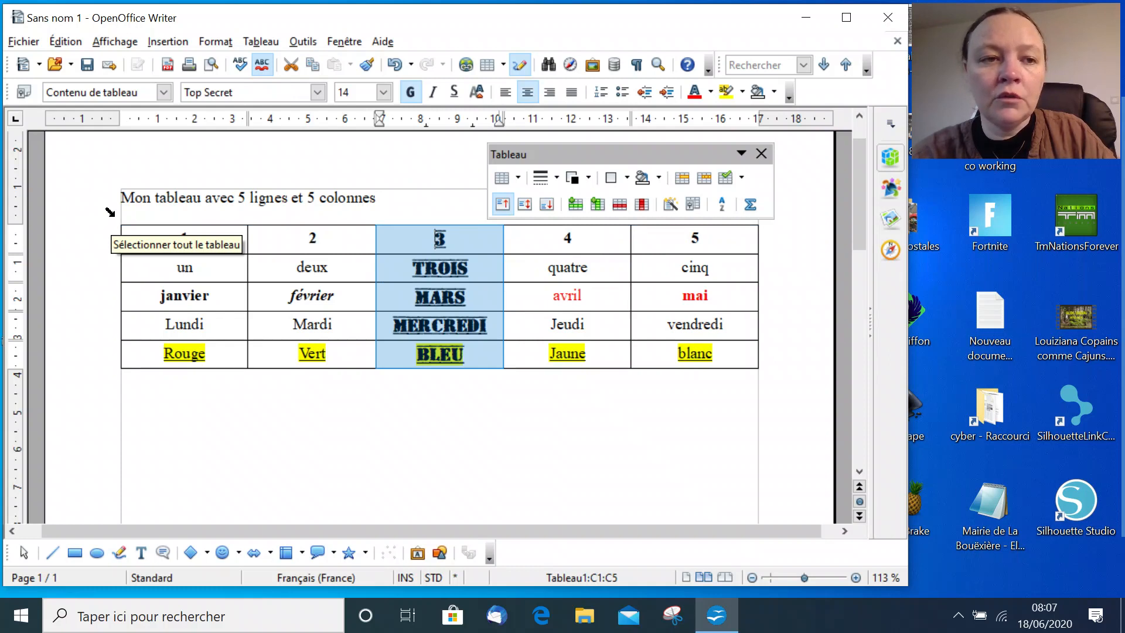
click(109, 212)
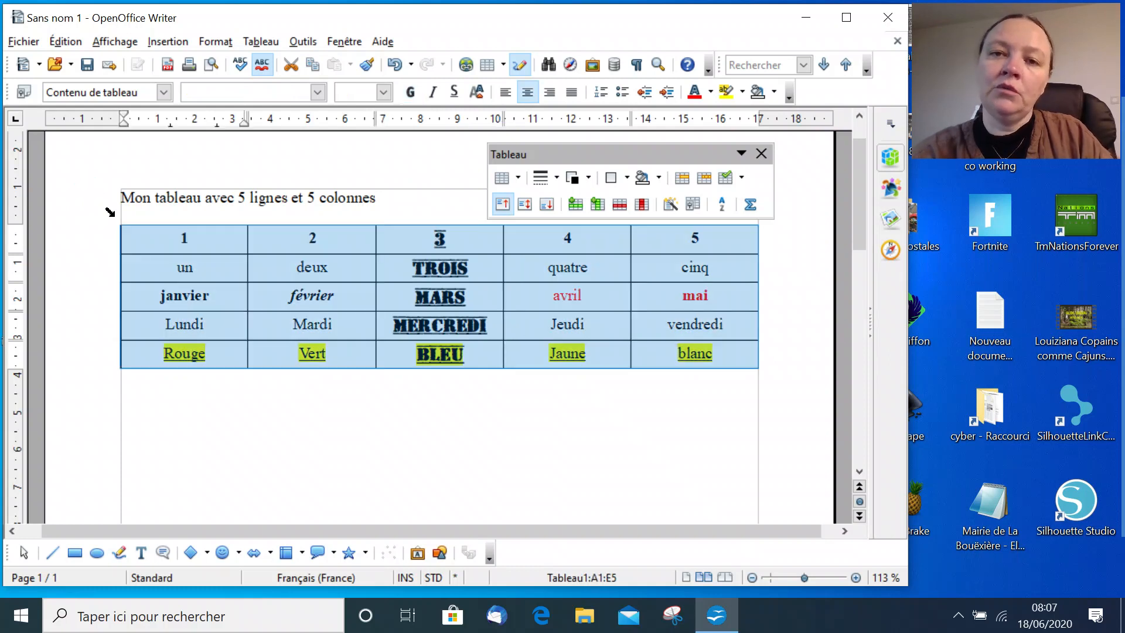
click(194, 240)
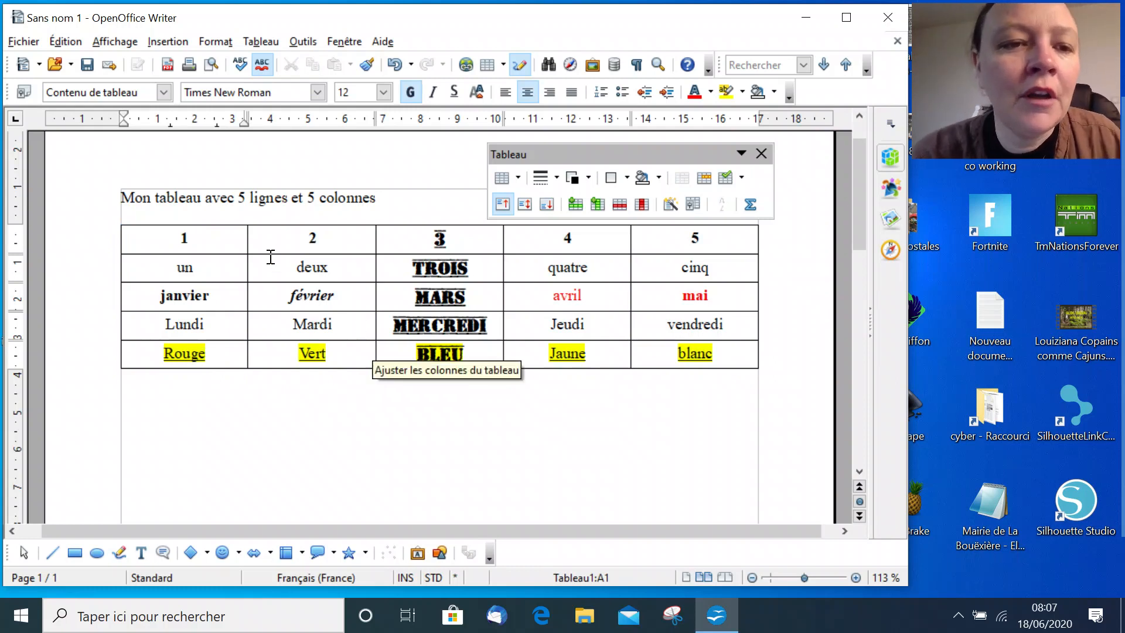
- Give the table cell containing "février" a Pourpre 4 background colour
click(269, 297)
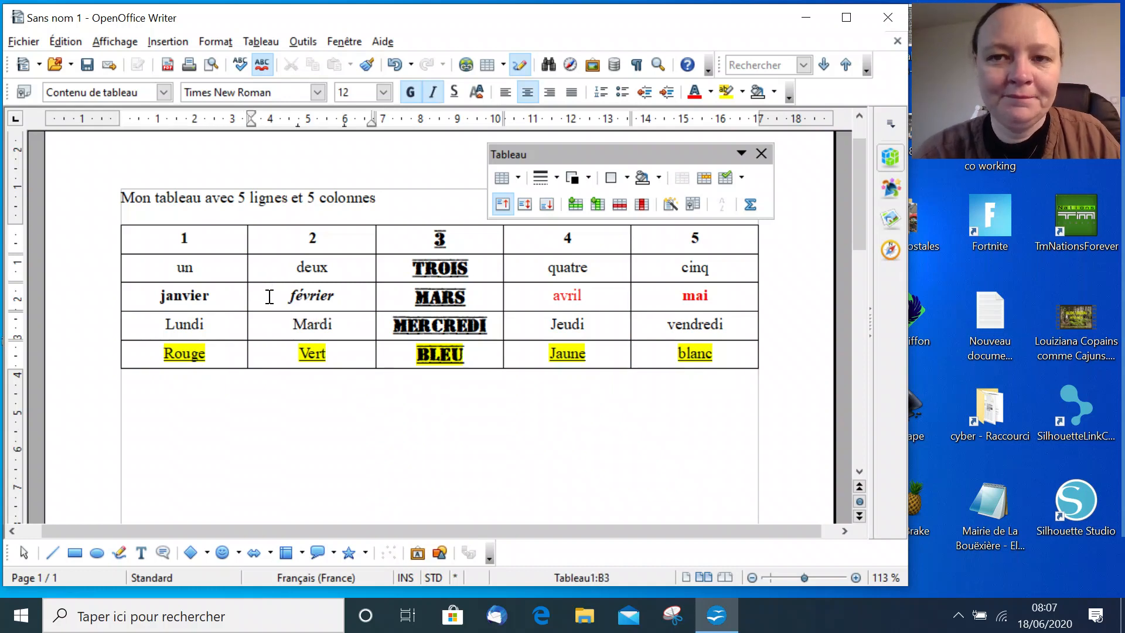
right_click(269, 296)
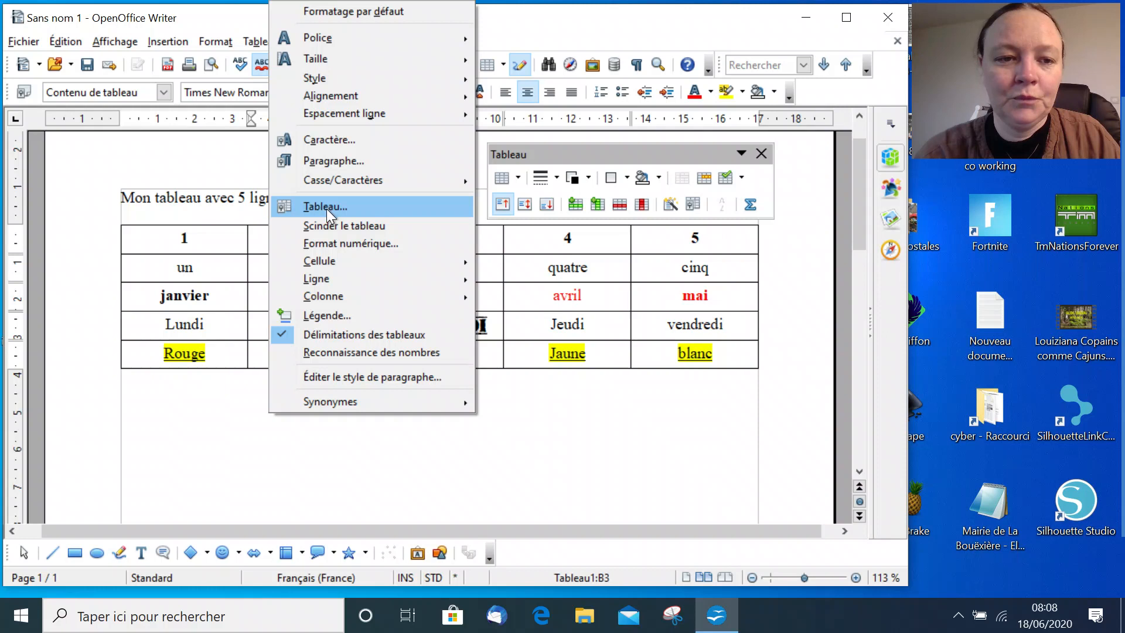
click(218, 460)
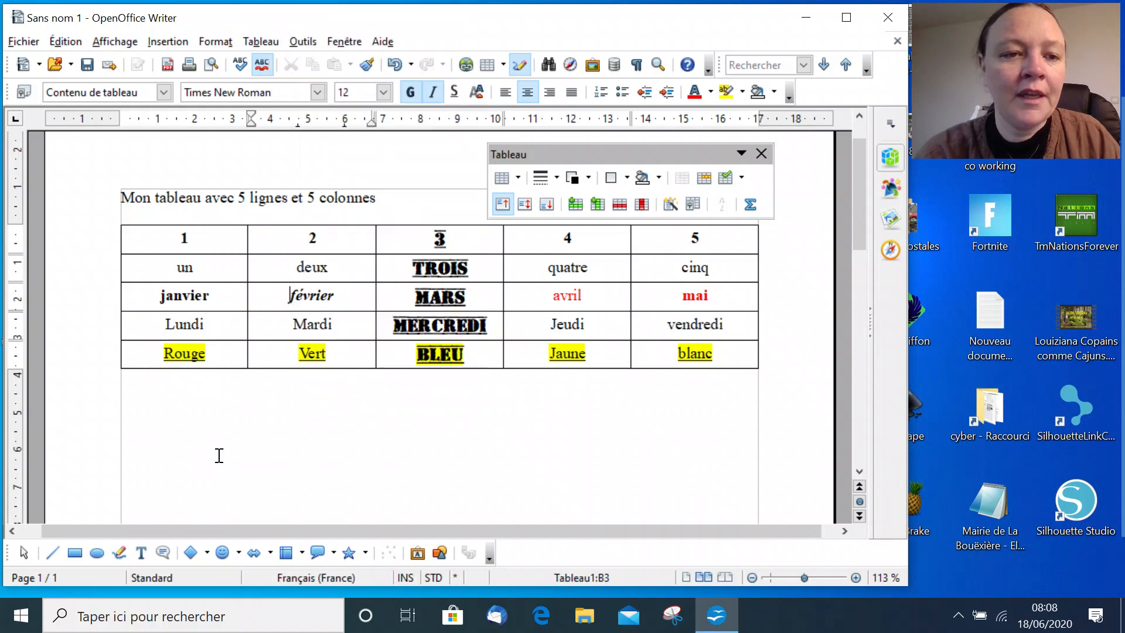
right_click(279, 297)
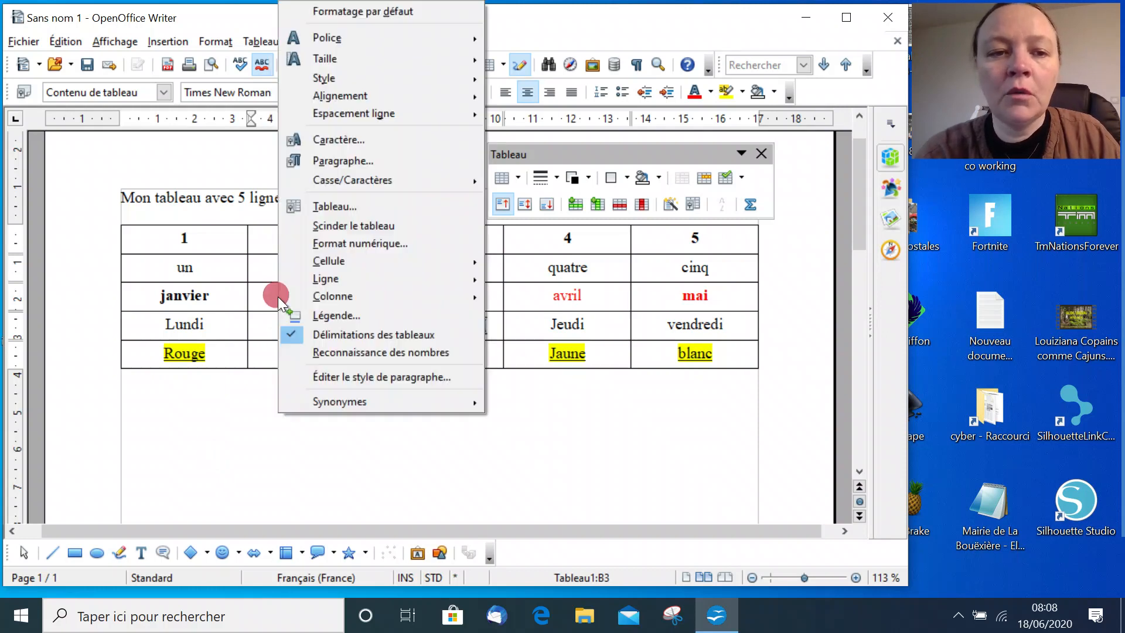
click(333, 207)
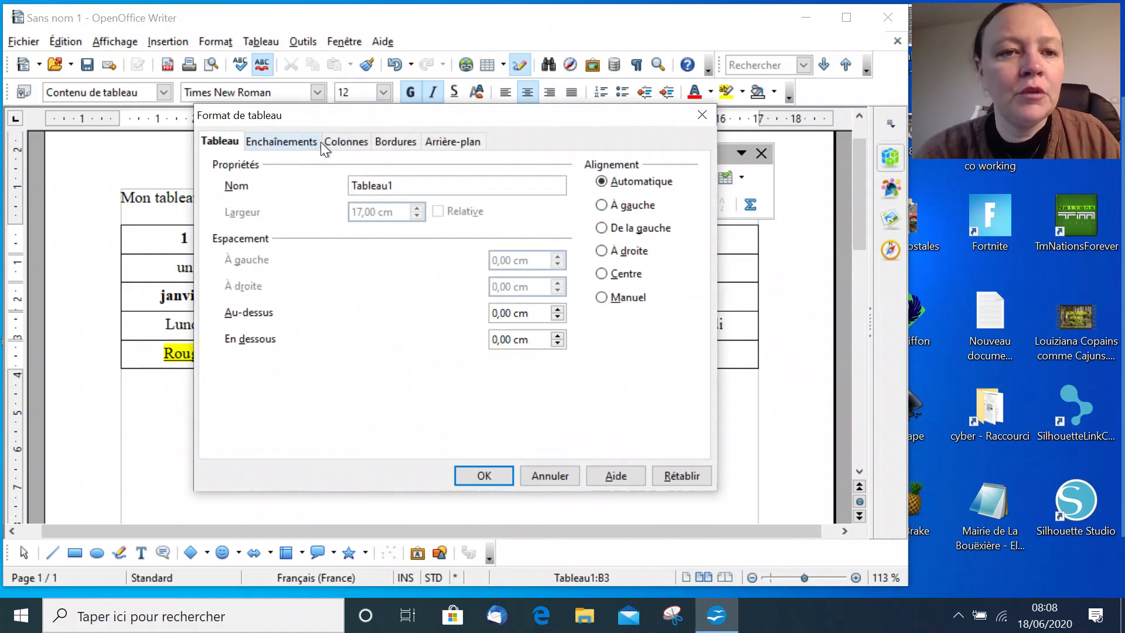
click(463, 142)
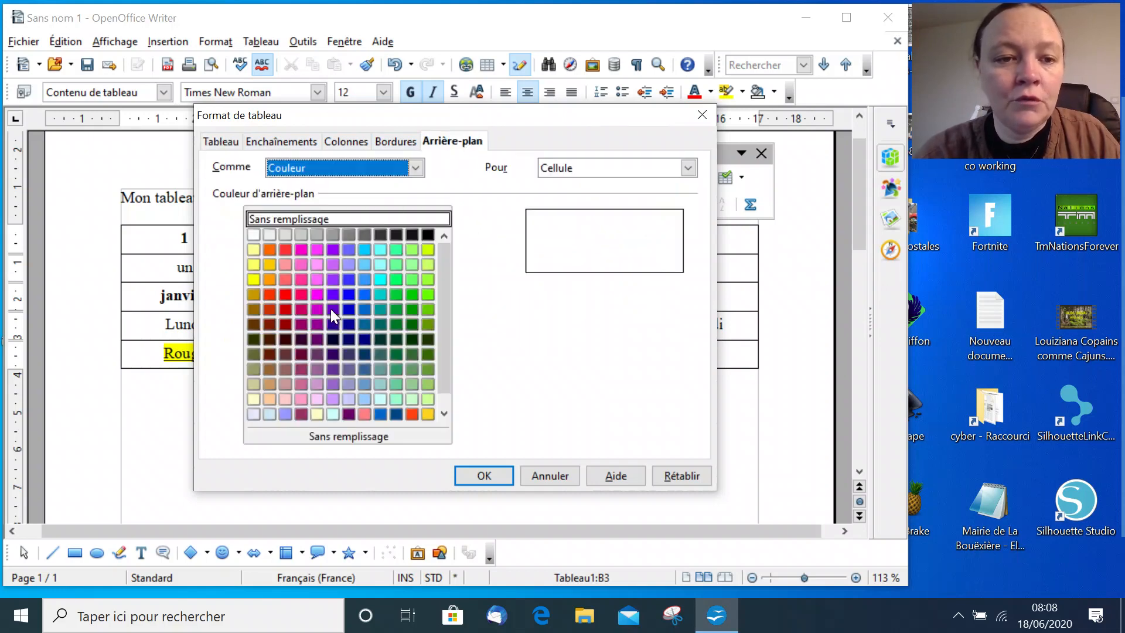
click(331, 308)
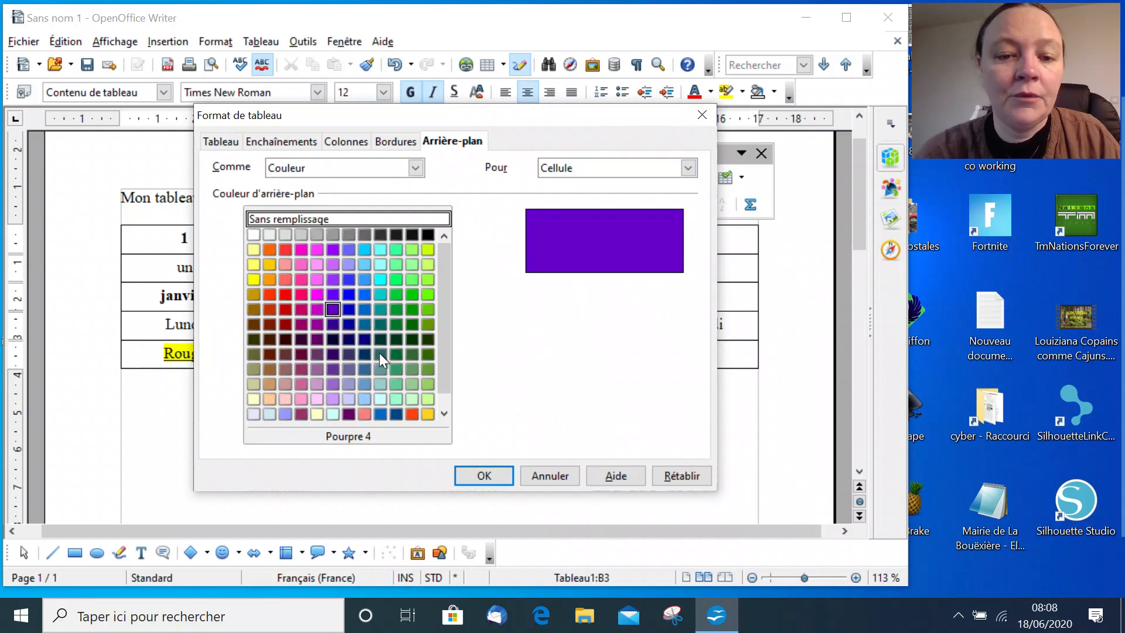
click(474, 475)
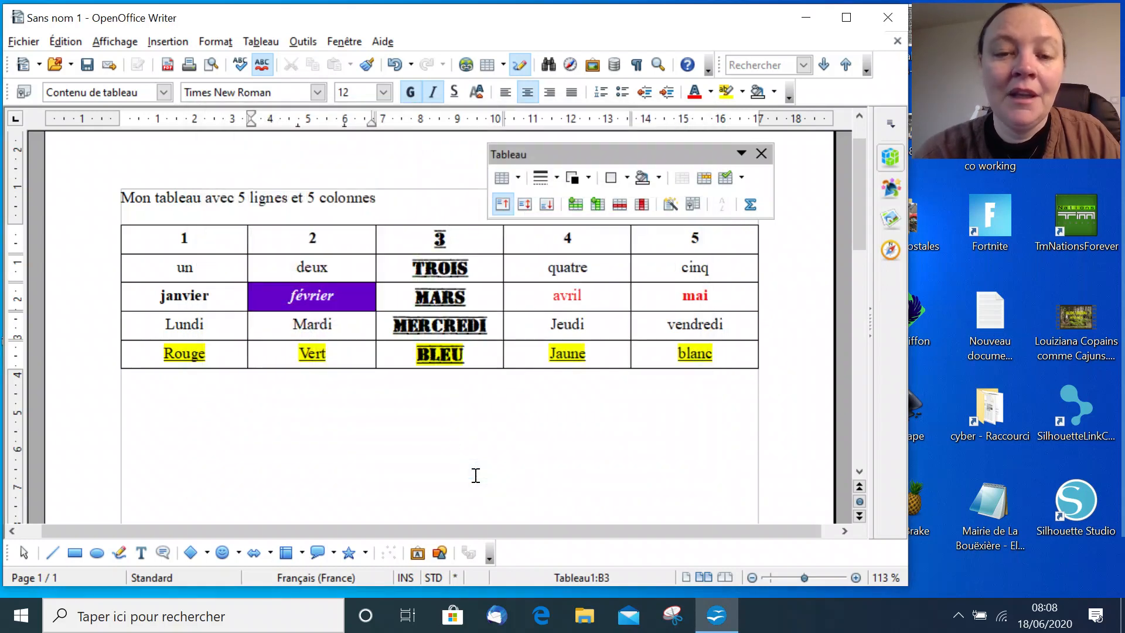
- Fill the background of the "Jeudi" cell in the table with the colour Turquoise 5
click(586, 323)
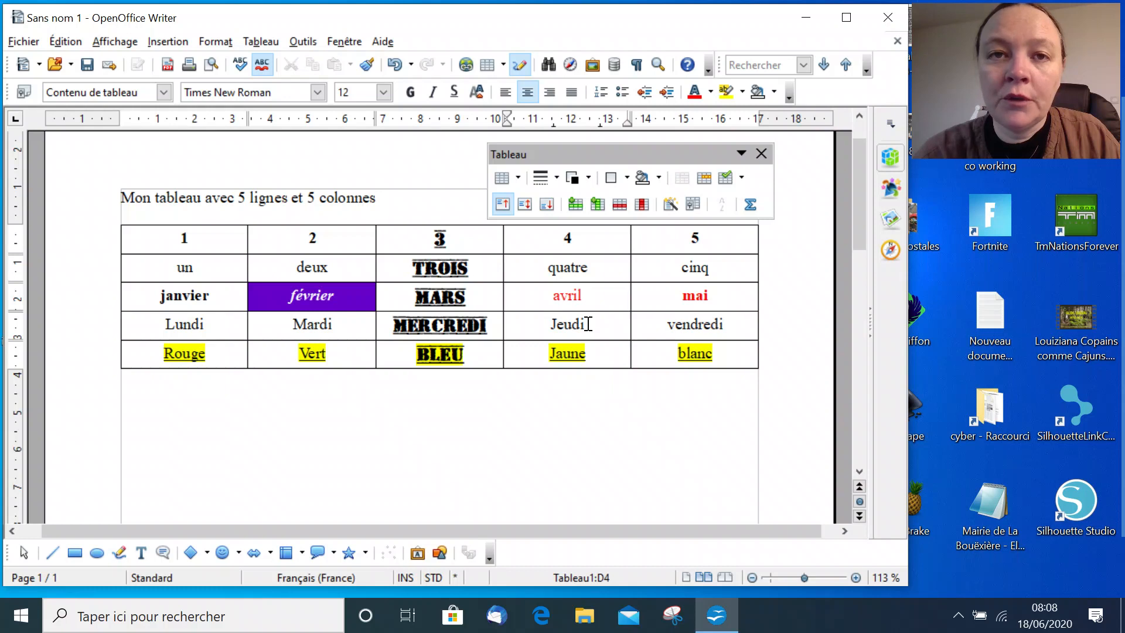
right_click(588, 323)
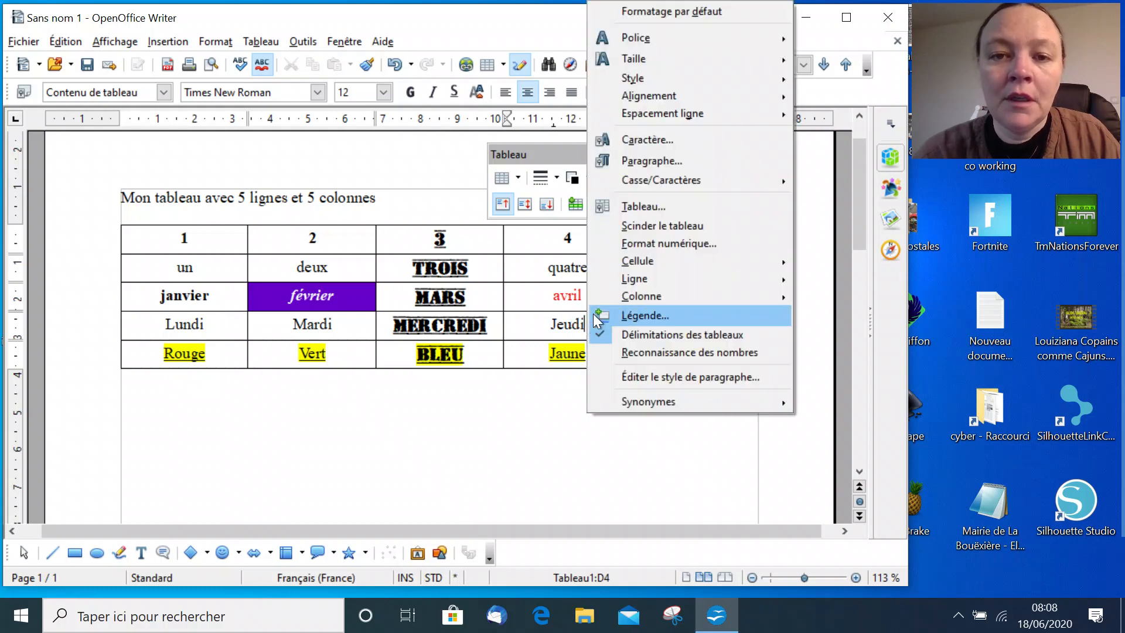
click(631, 206)
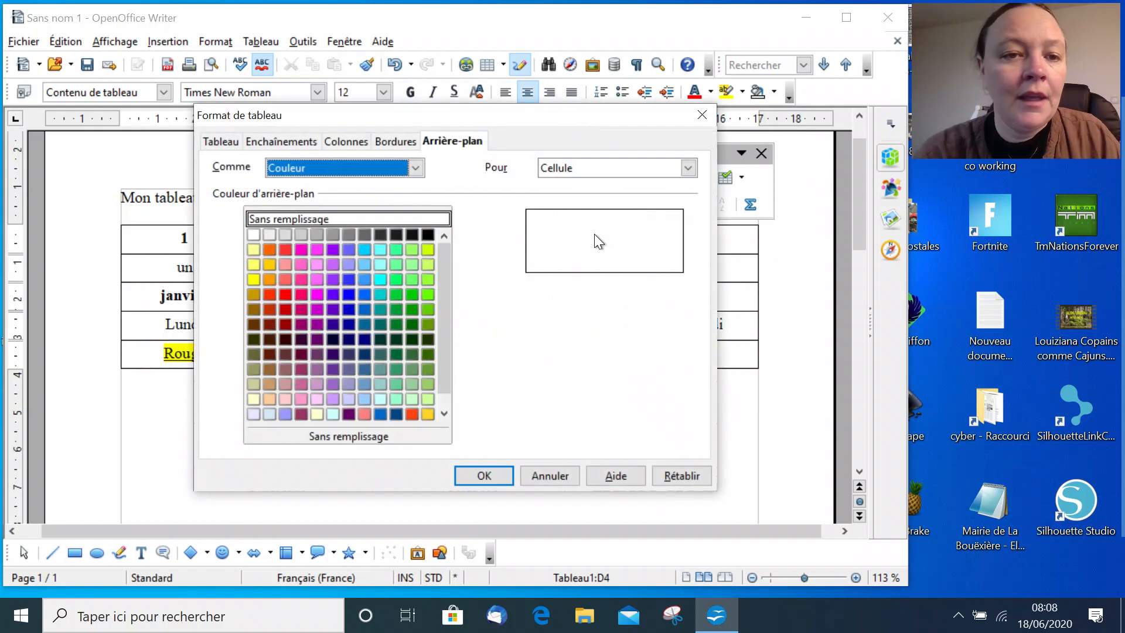
click(396, 325)
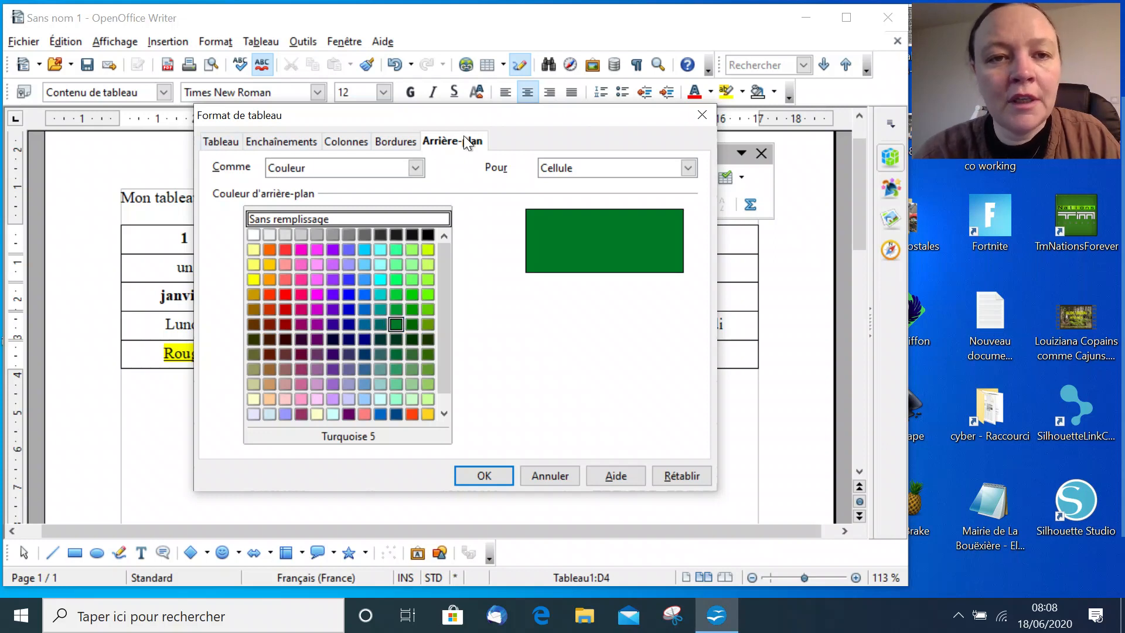
click(484, 475)
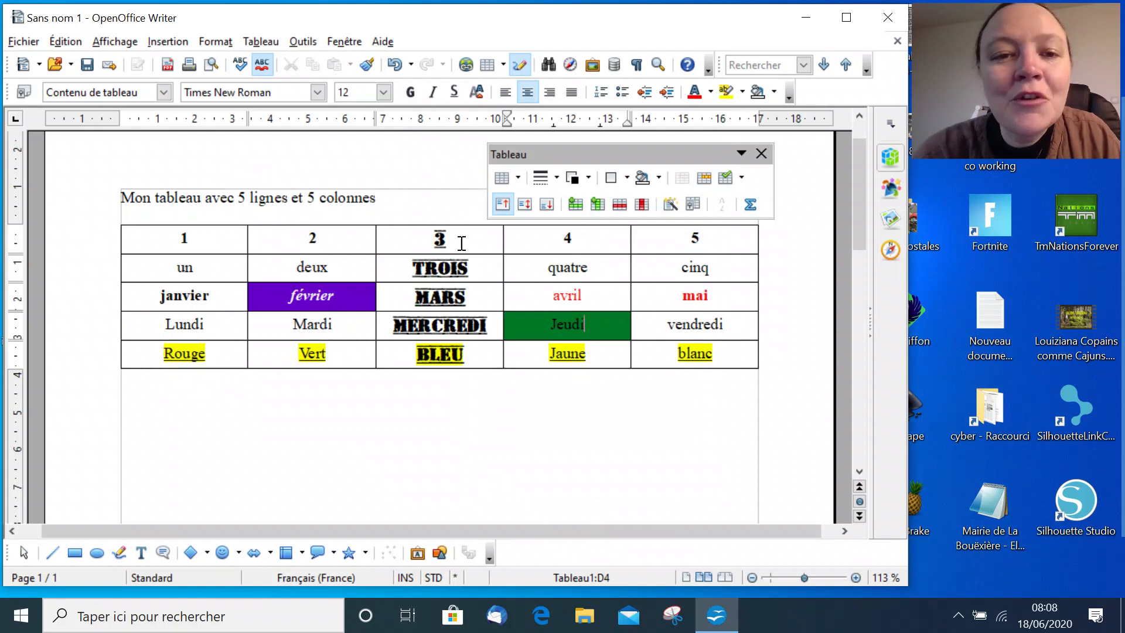
- Apply a Cyan 5 cell background to the table's entire first row of numbers
click(106, 235)
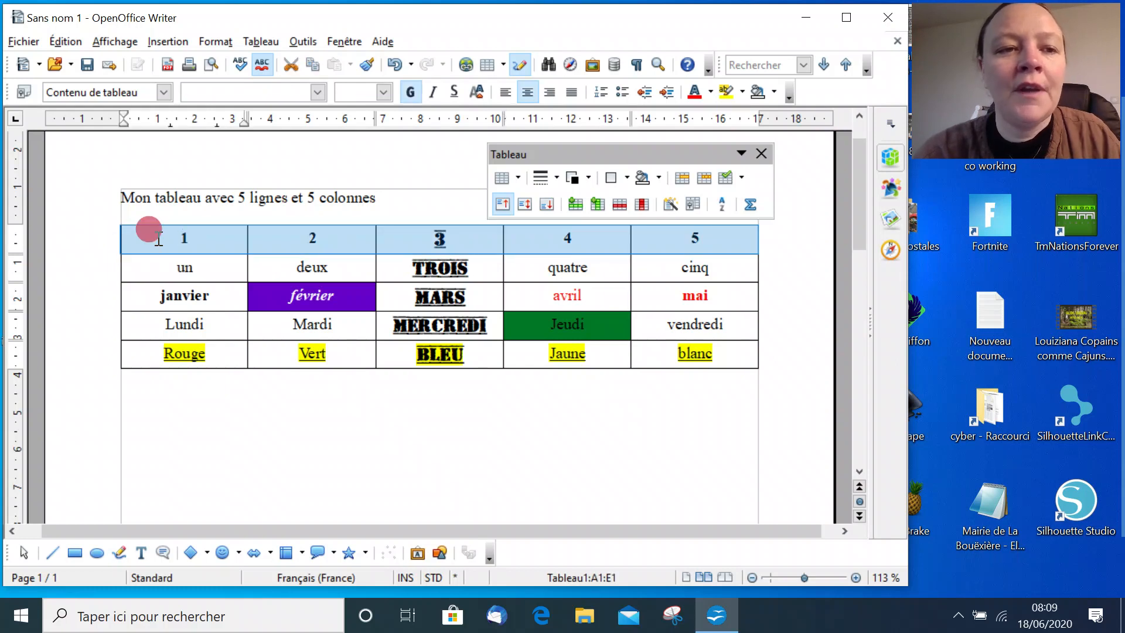
right_click(157, 238)
click(183, 204)
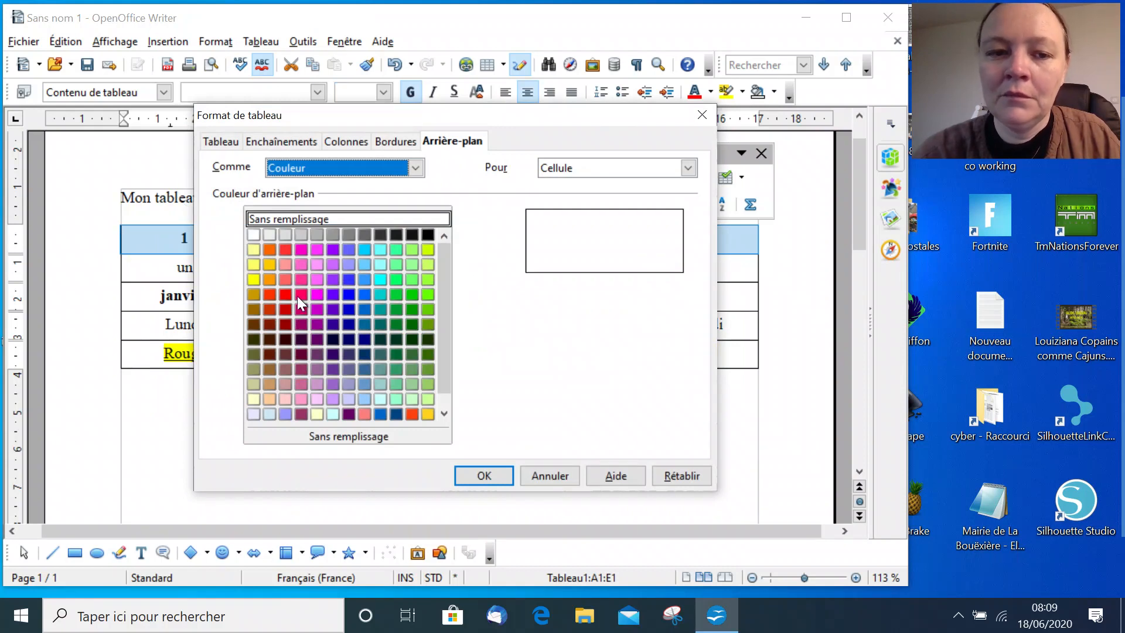
click(380, 325)
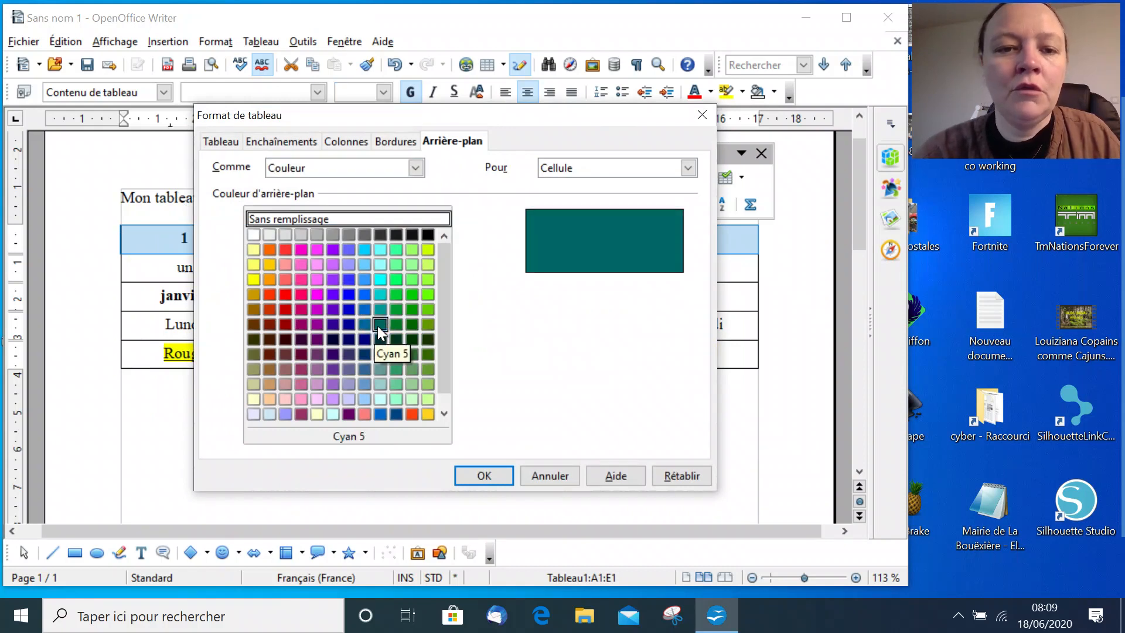
click(501, 476)
click(505, 448)
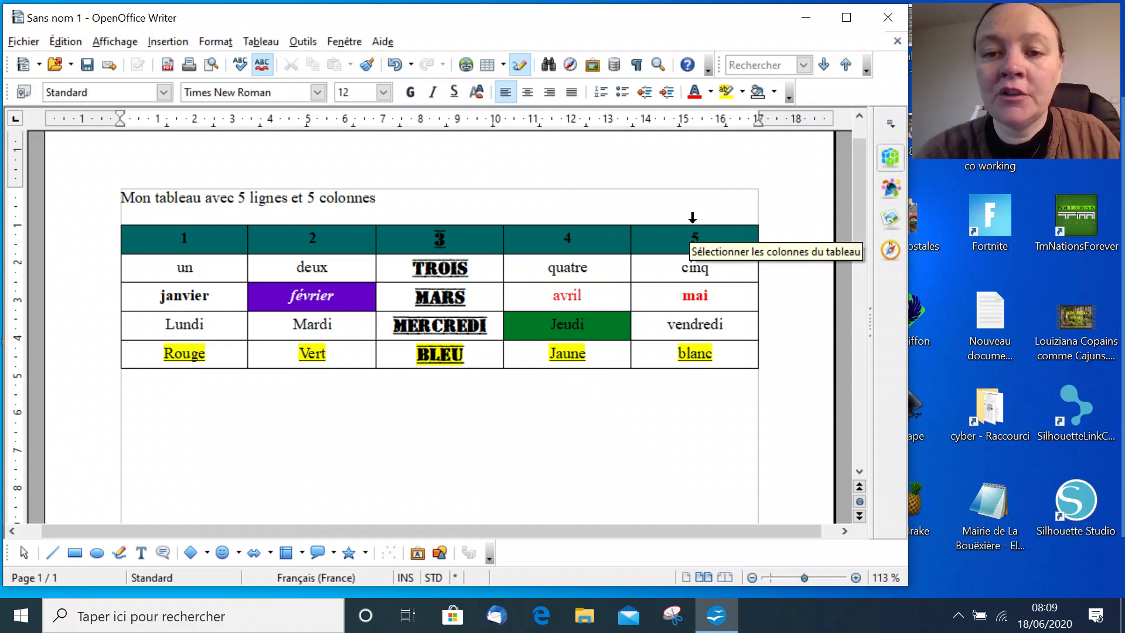
- Apply a Rose 7 cell background to the table's entire fifth column
click(692, 217)
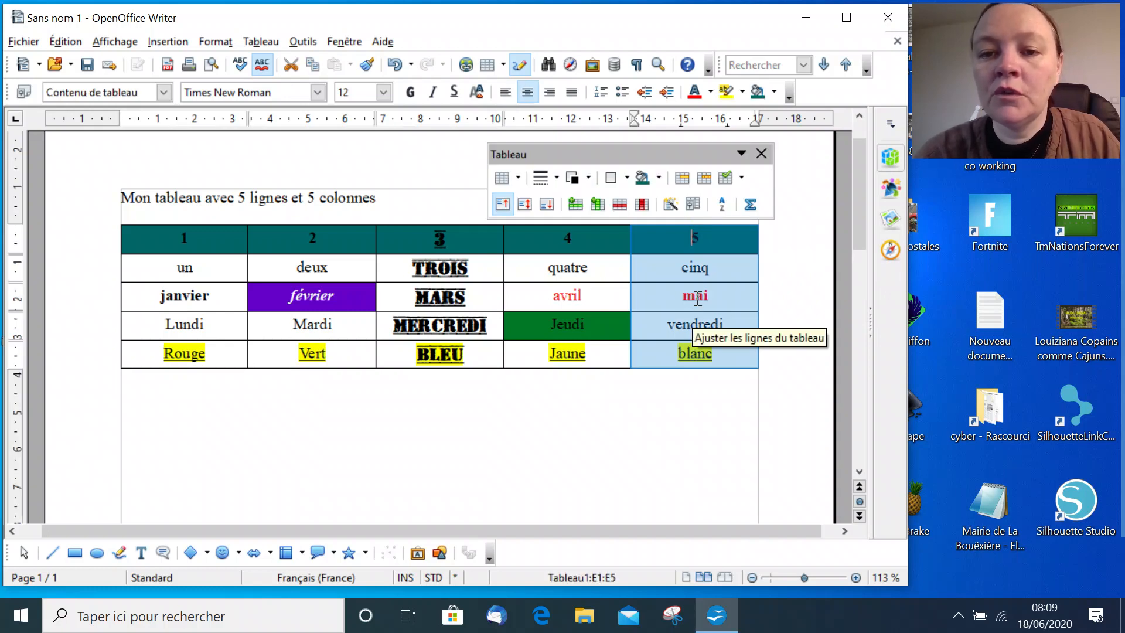
right_click(696, 298)
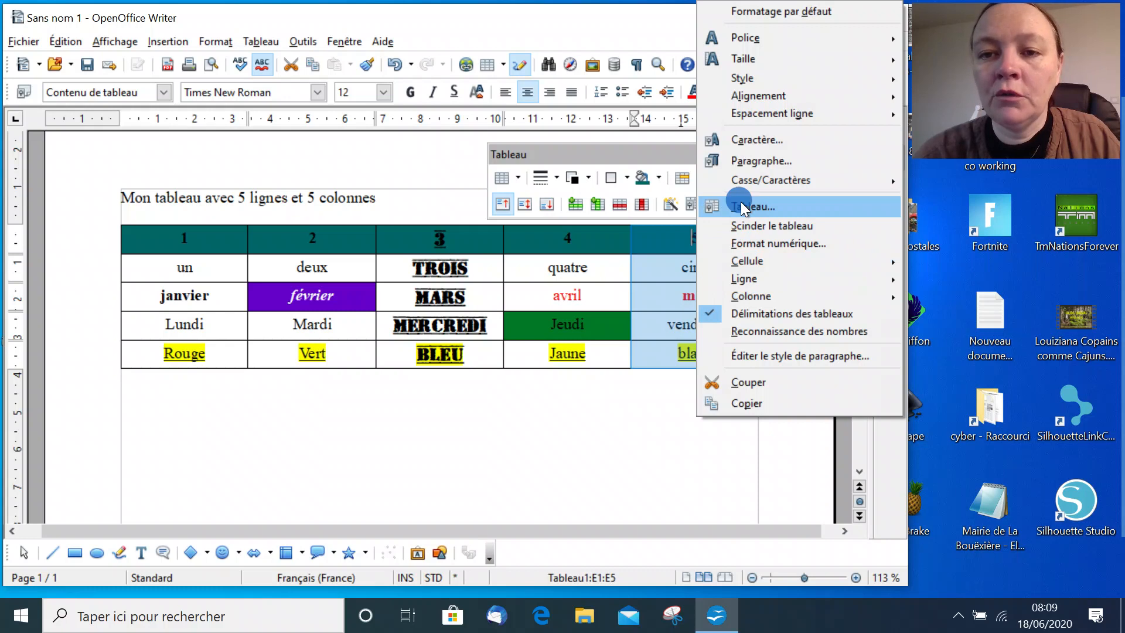
click(740, 206)
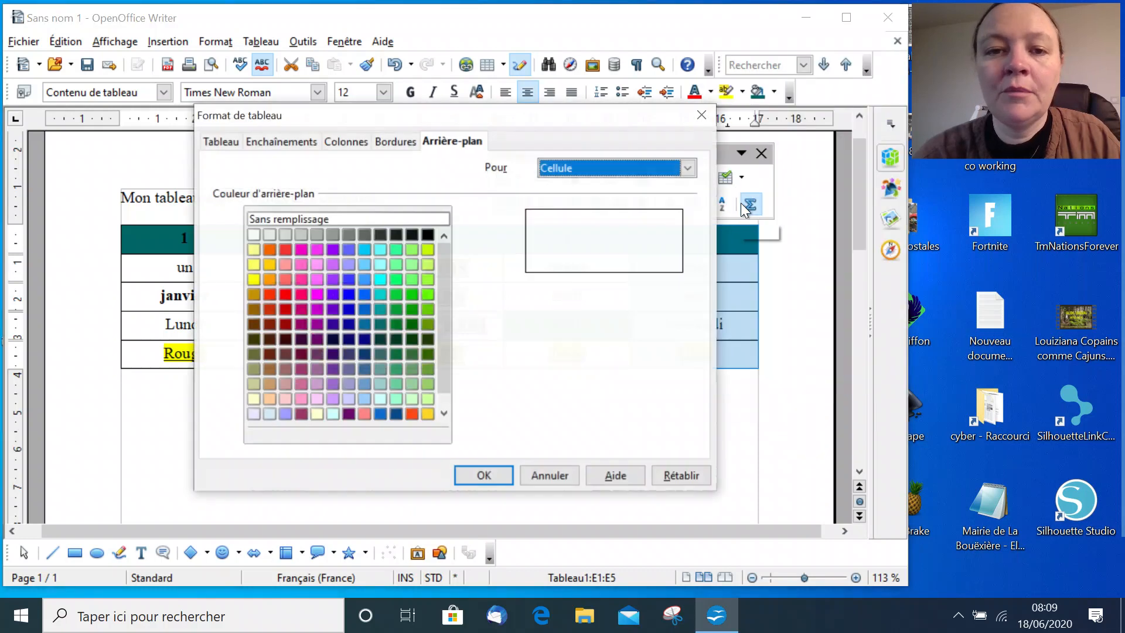
click(299, 356)
click(471, 476)
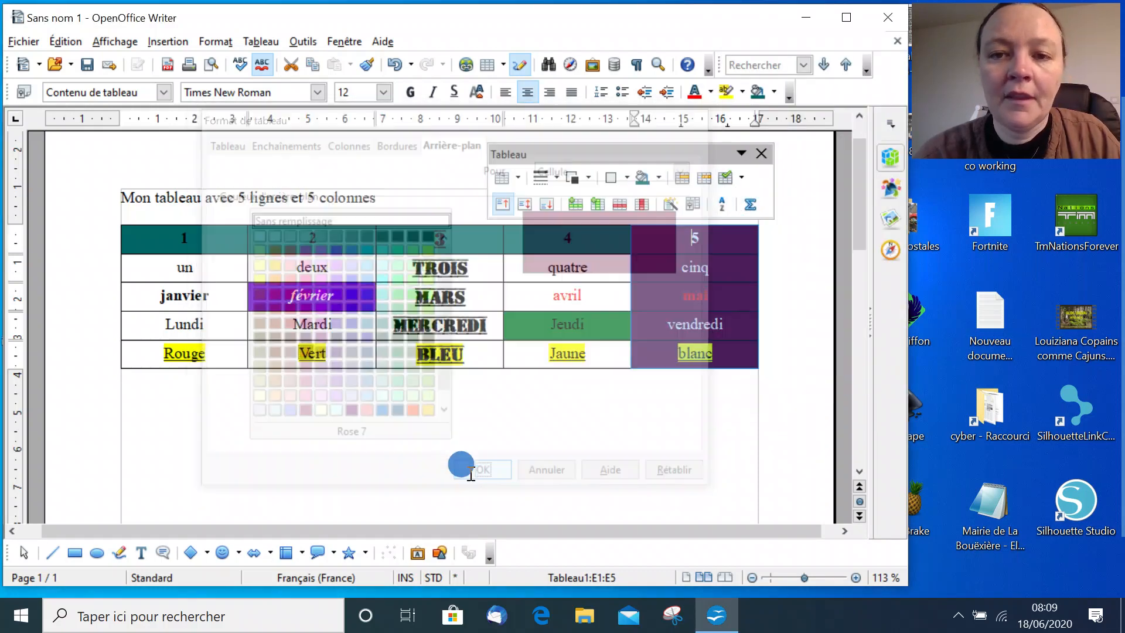
click(606, 358)
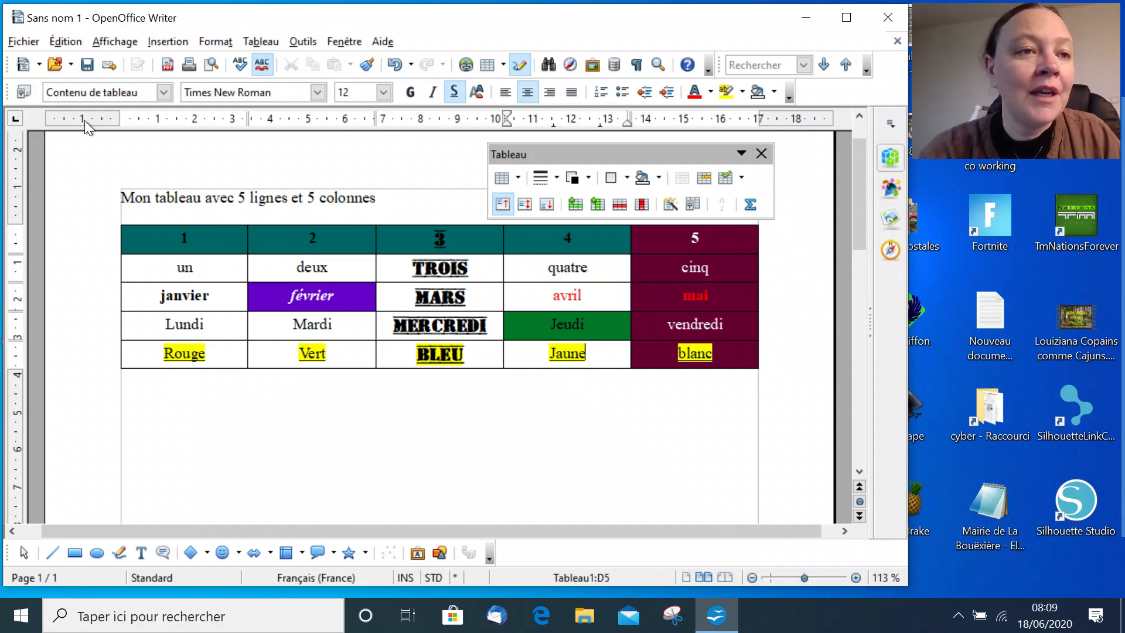
- Save the document in the Documents folder as tableau2.odt in the ODF text format
click(24, 41)
click(82, 201)
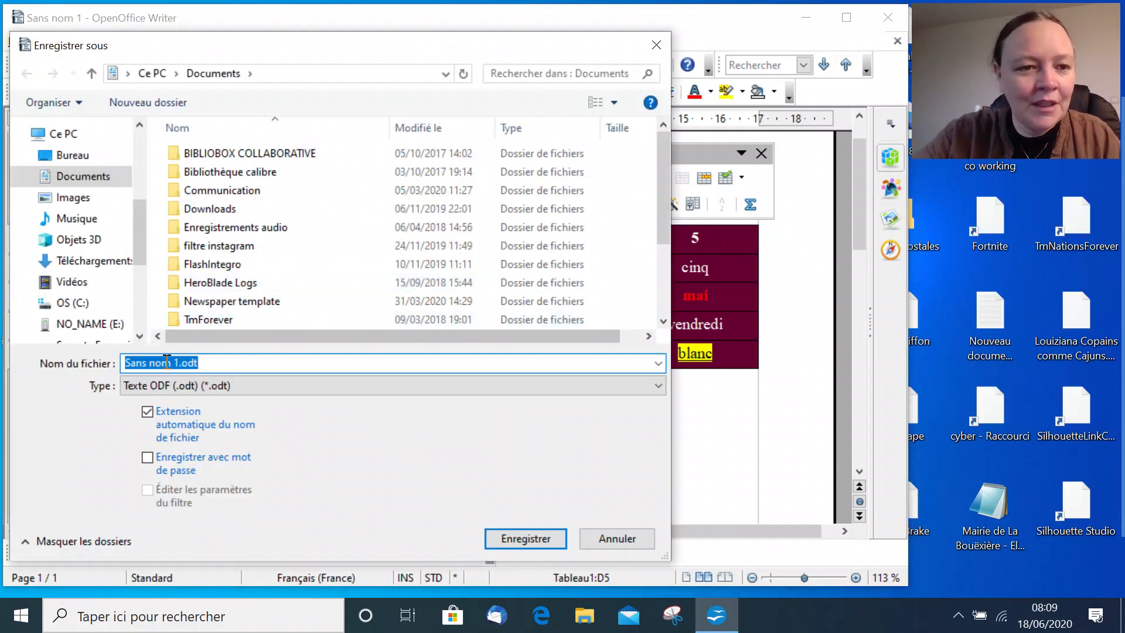
click(166, 362)
drag(179, 363, 118, 369)
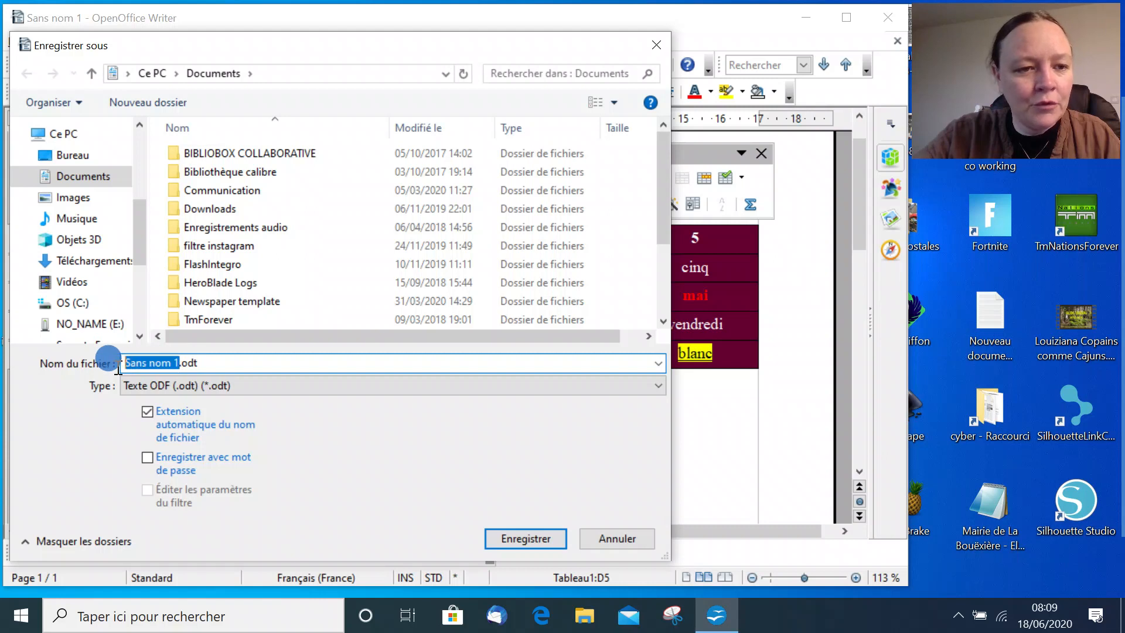
text(tableau)
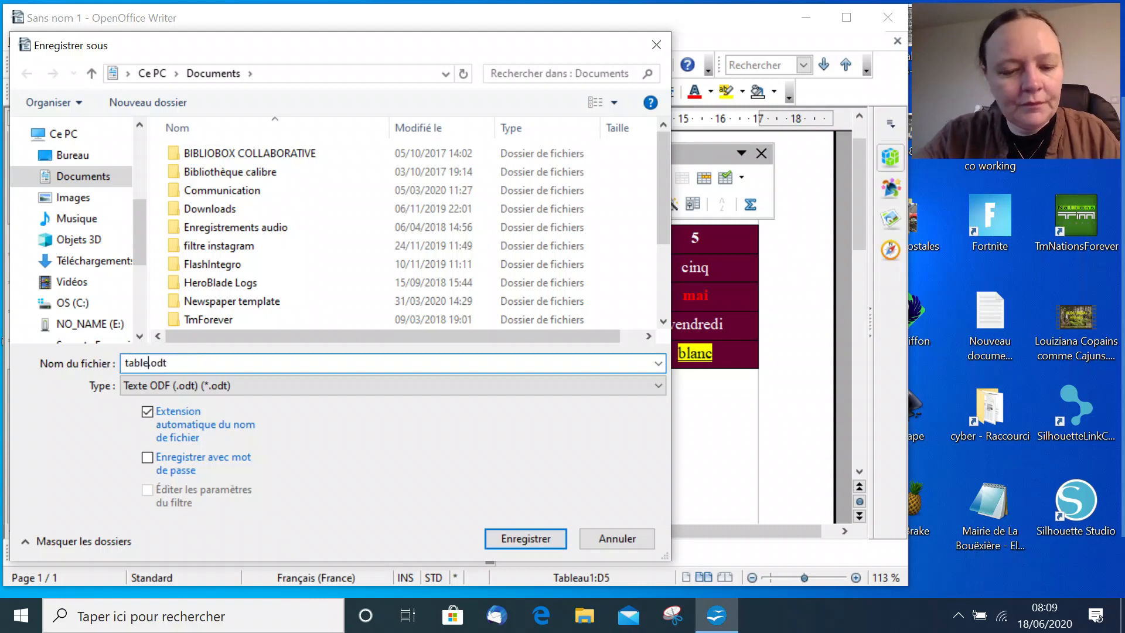
text(2)
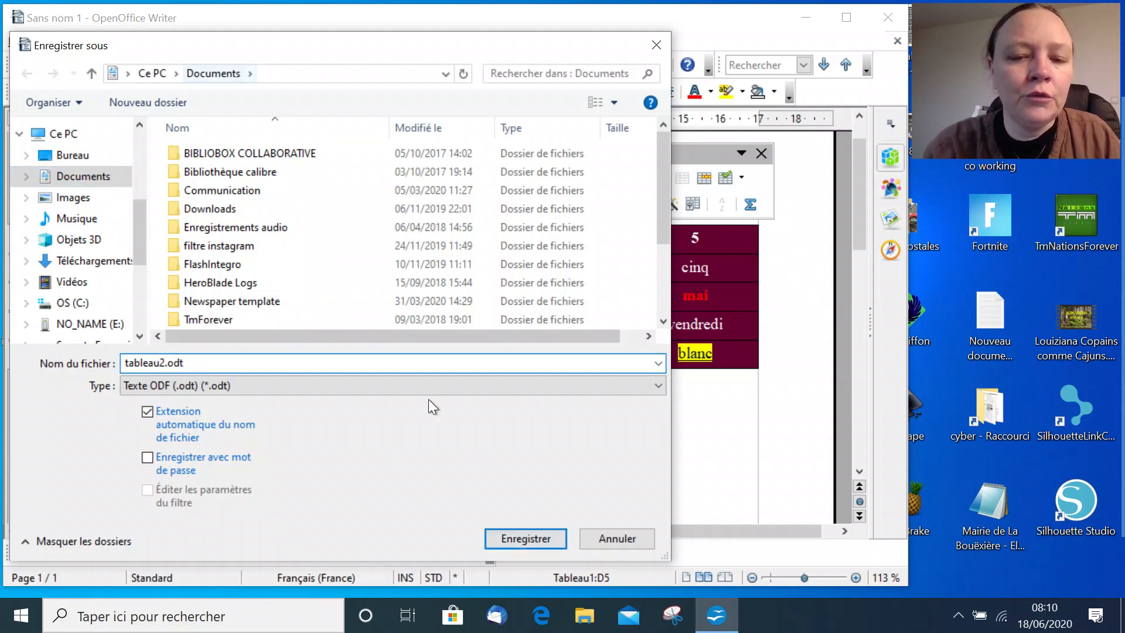
click(517, 540)
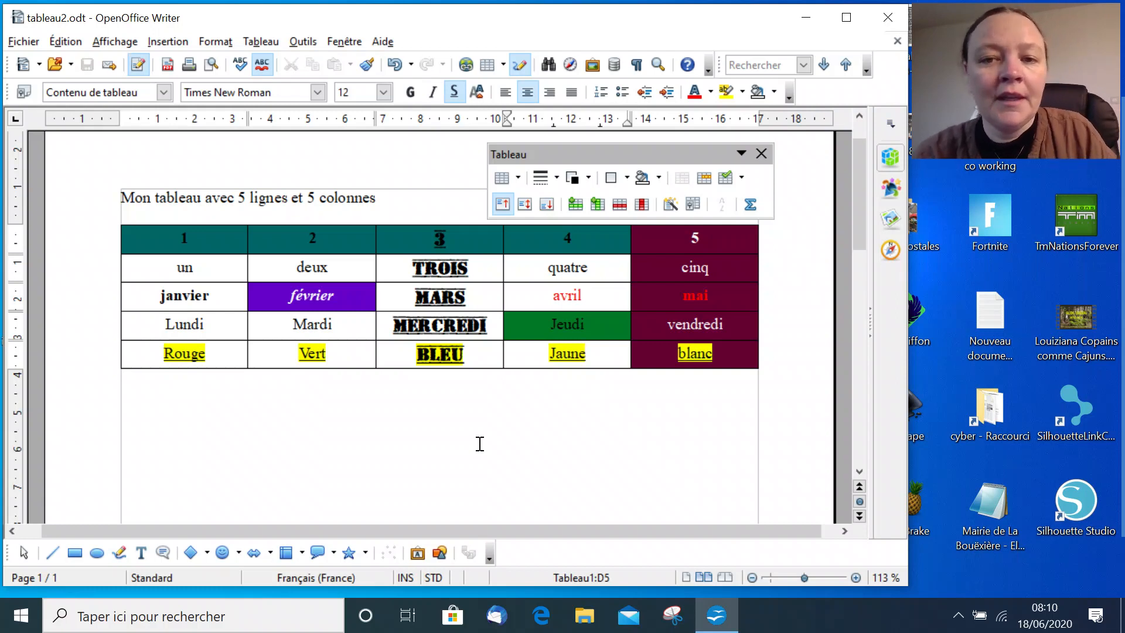
- Merge the "cinq" and "mai" cells in the fifth column, and widen the third column at the expense of the fourth
drag(700, 267, 696, 299)
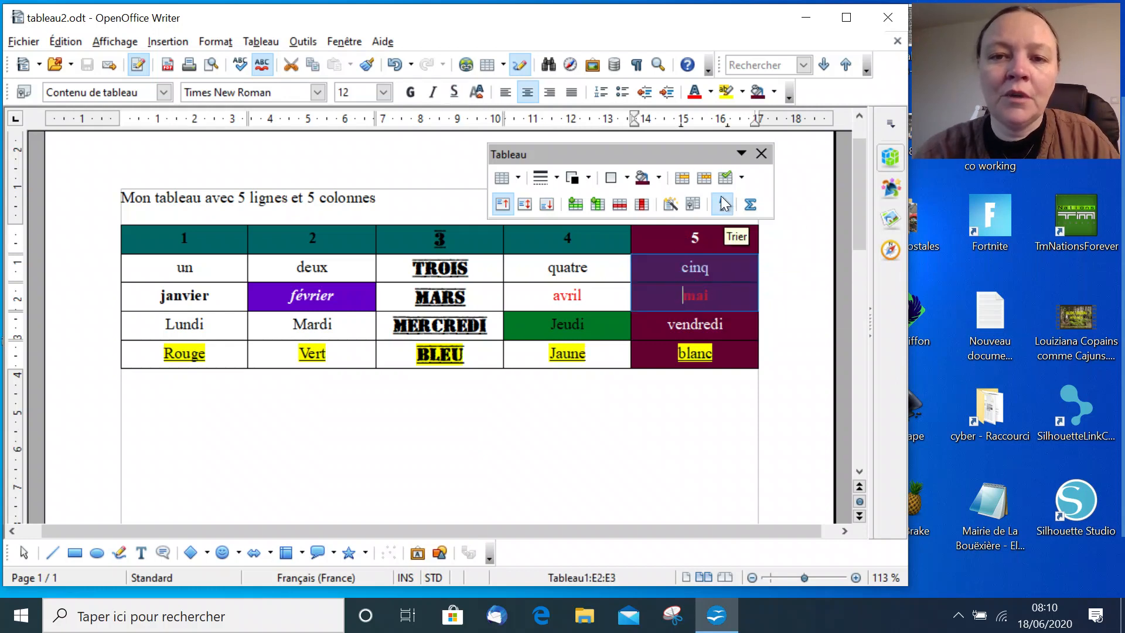
click(681, 183)
click(791, 306)
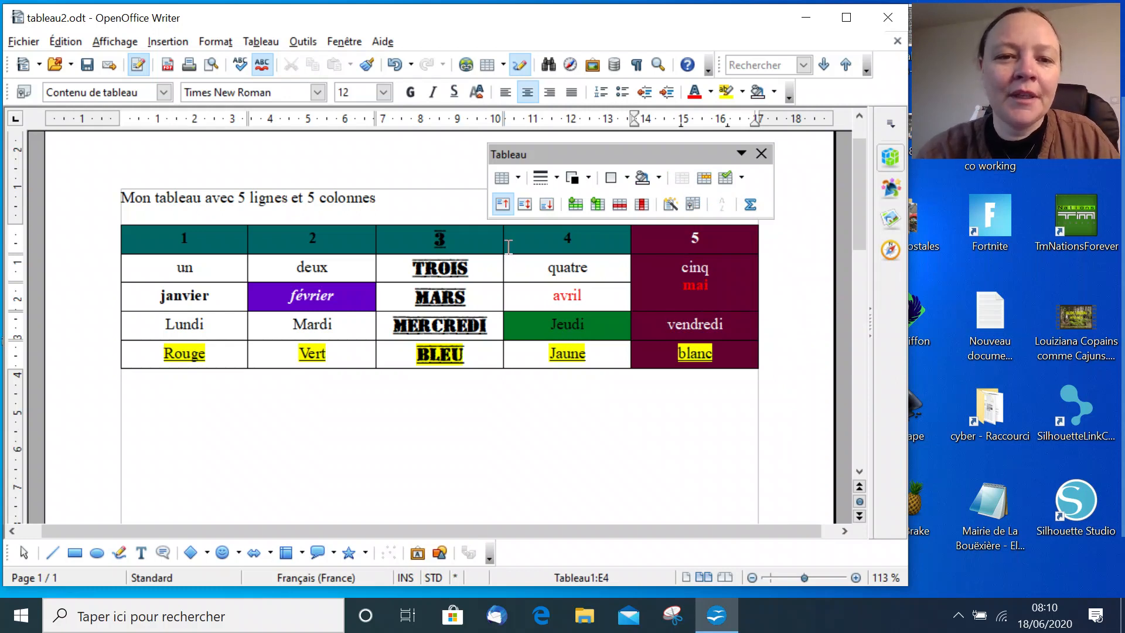
drag(503, 239, 598, 248)
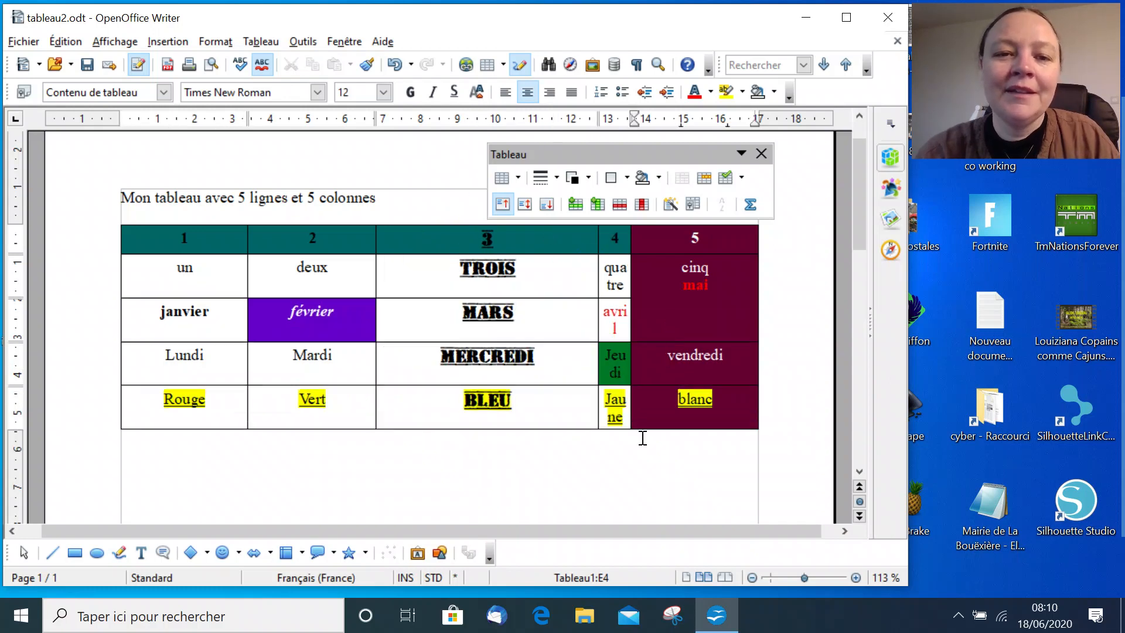